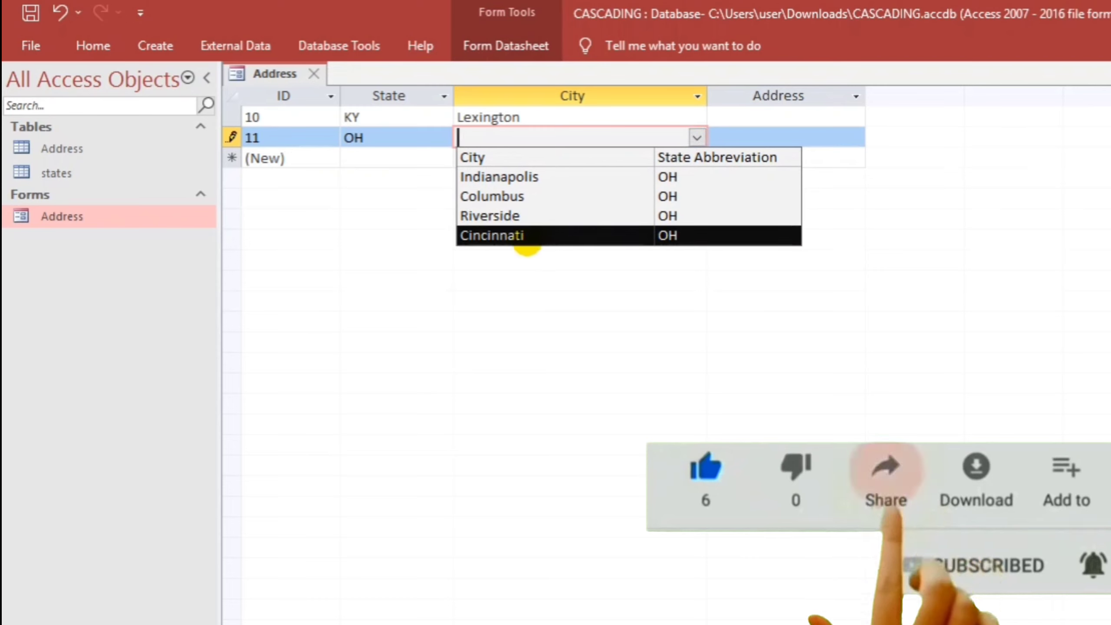
# - Choose Riverside as the city for the OH record and fill in its address
pyautogui.click(489, 215)
pyautogui.click(730, 138)
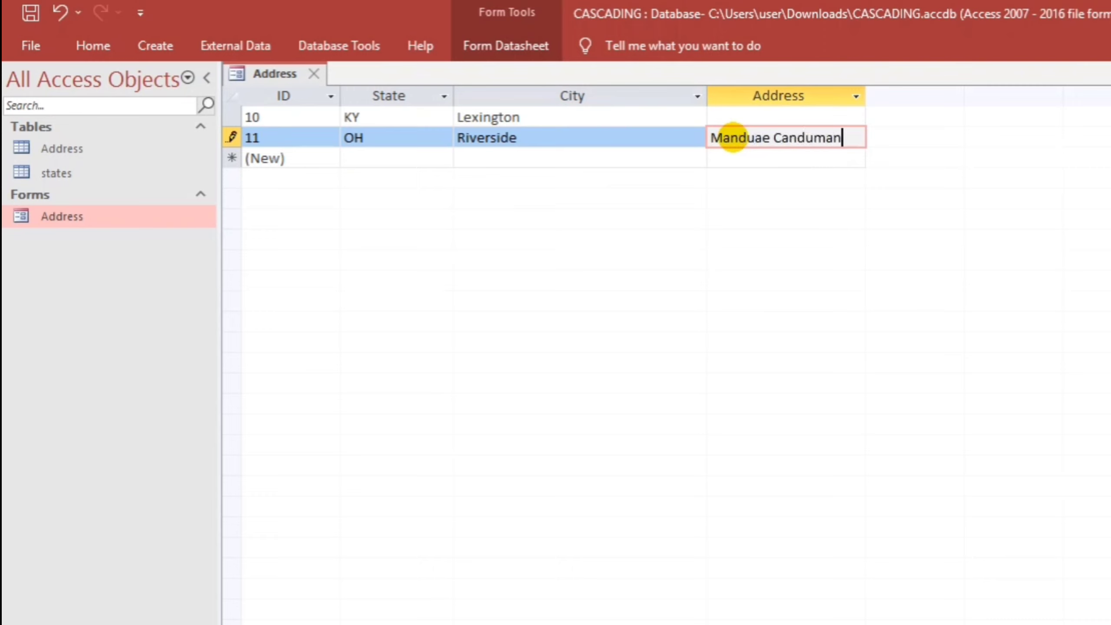
# - Add an address record with state IN and city New Albany, and fill in its address
pyautogui.click(417, 157)
pyautogui.click(444, 158)
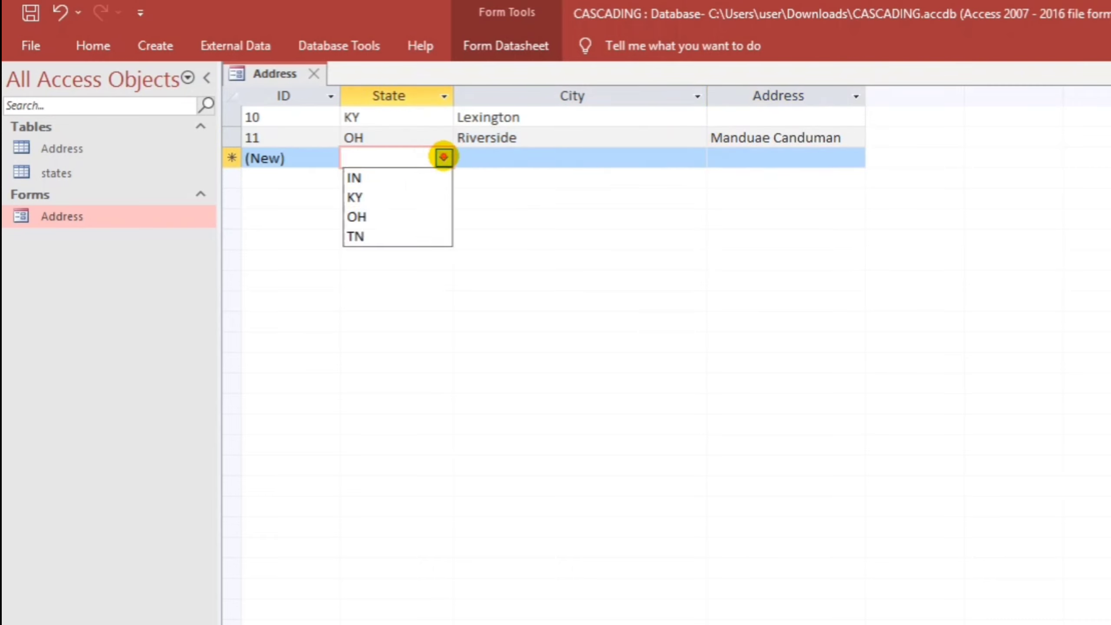
pyautogui.click(368, 177)
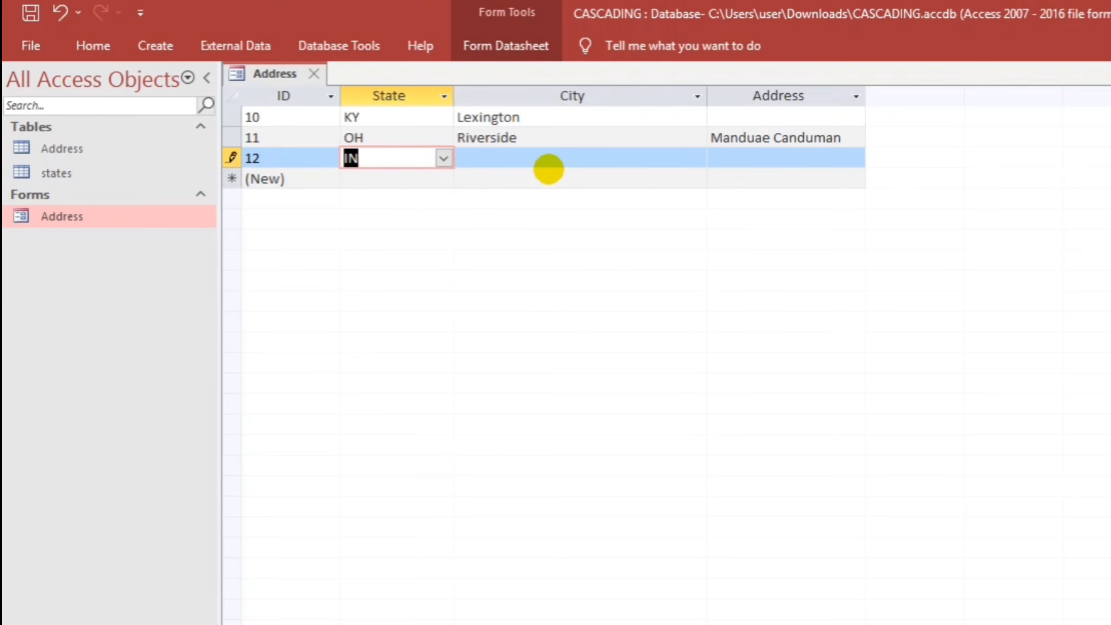
pyautogui.click(552, 159)
pyautogui.click(697, 158)
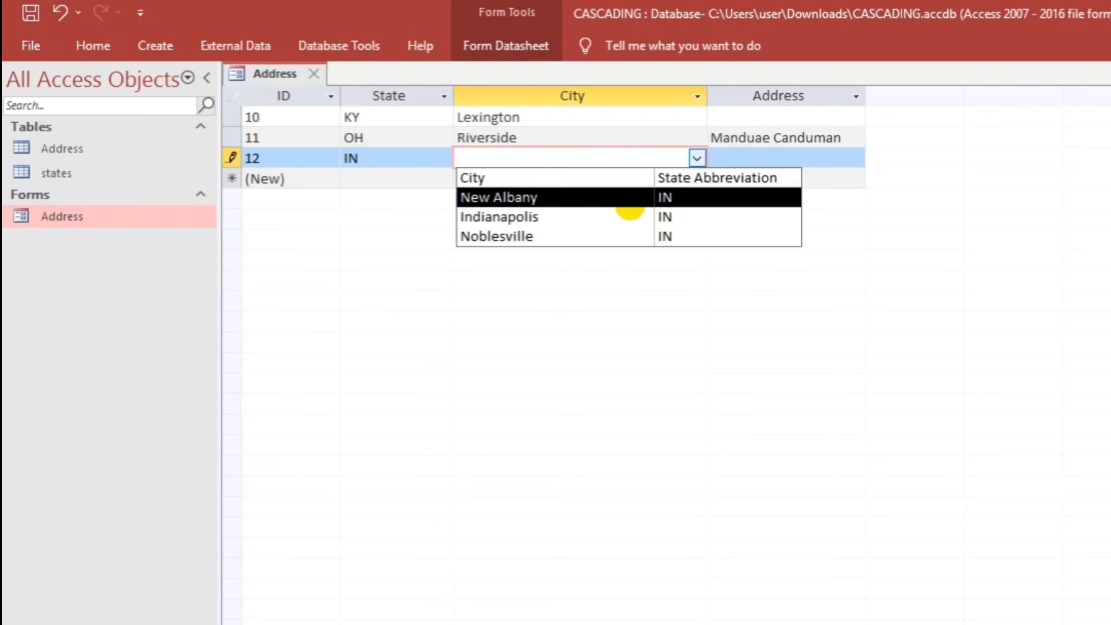
pyautogui.click(521, 197)
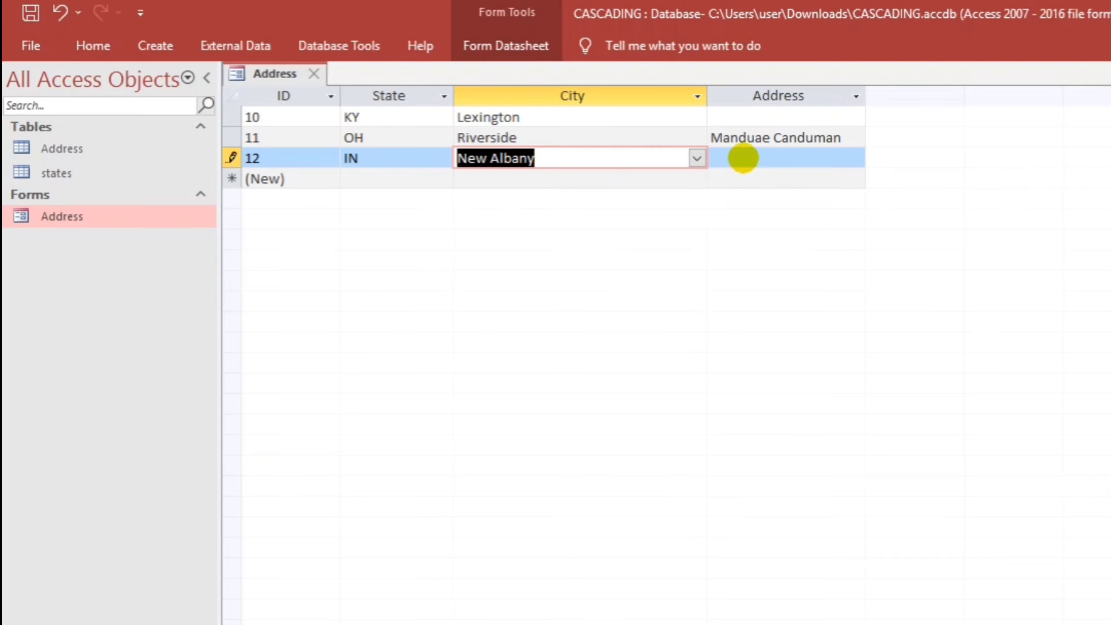
pyautogui.click(742, 156)
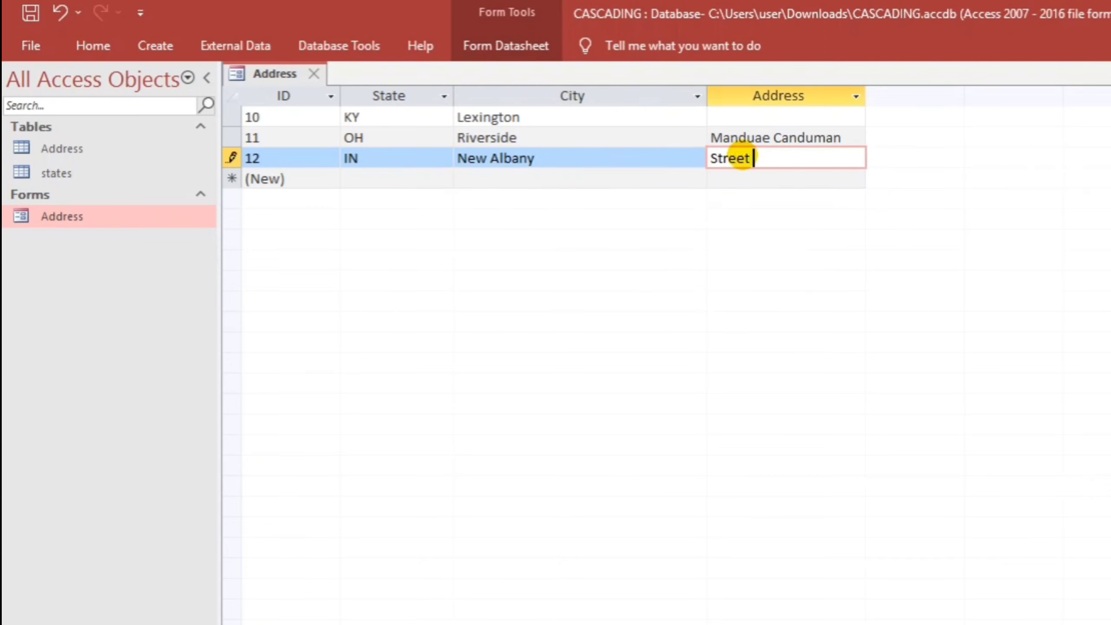
# - Add another address record with state TN and city Cleveland, leaving its address empty
pyautogui.click(409, 178)
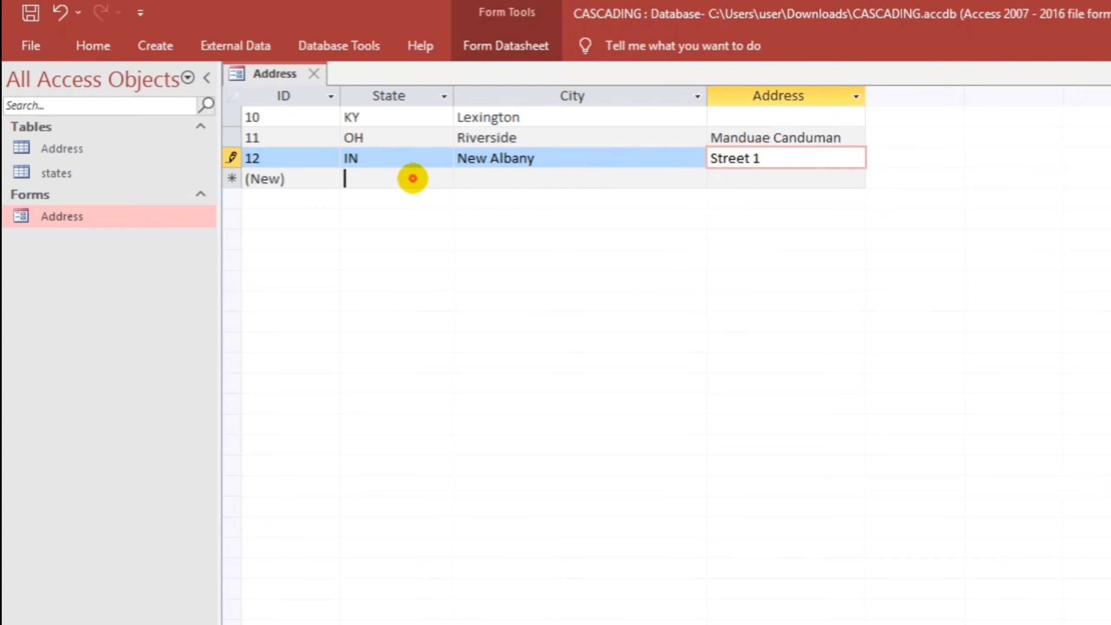
pyautogui.click(444, 179)
pyautogui.click(355, 257)
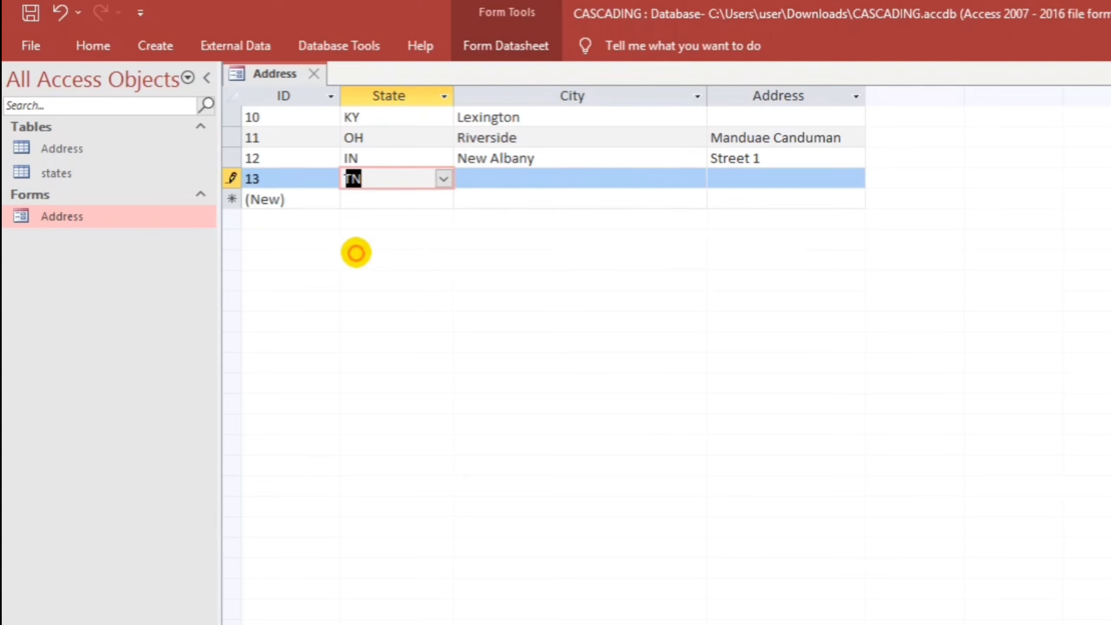
pyautogui.click(498, 175)
pyautogui.click(697, 179)
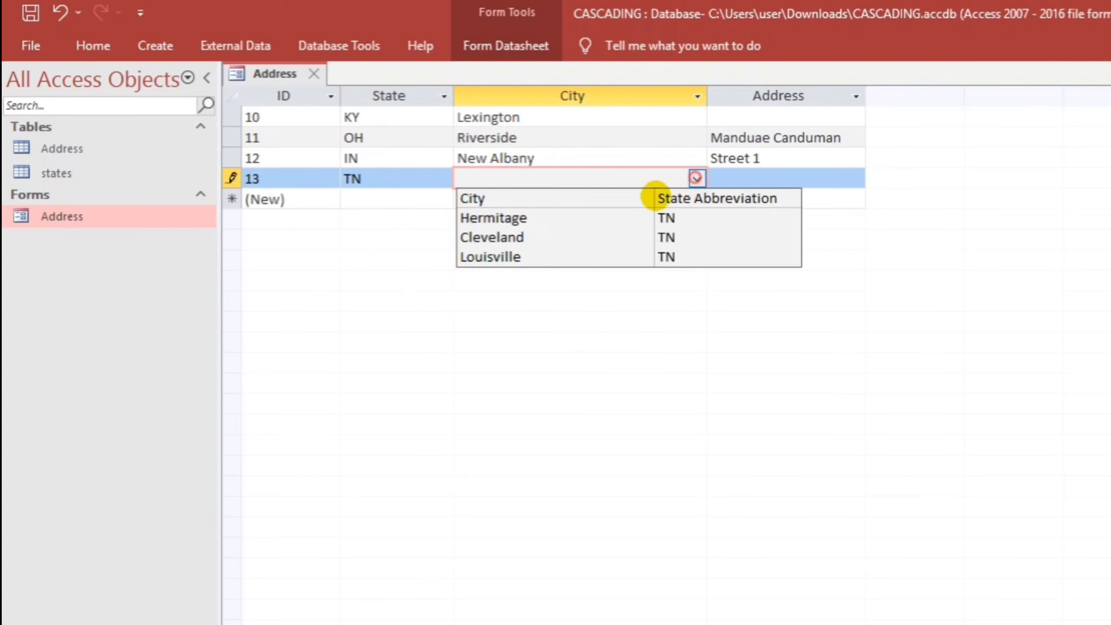
pyautogui.click(506, 236)
pyautogui.click(721, 179)
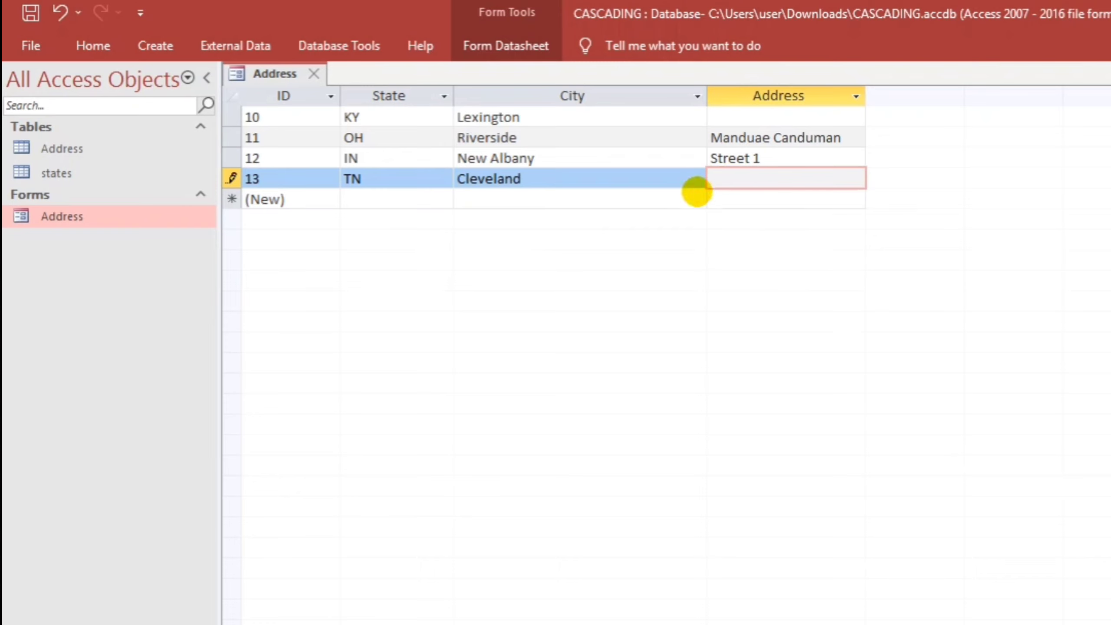
# - Close the Address form, and permanently delete both the Address table and the Address form
pyautogui.click(314, 73)
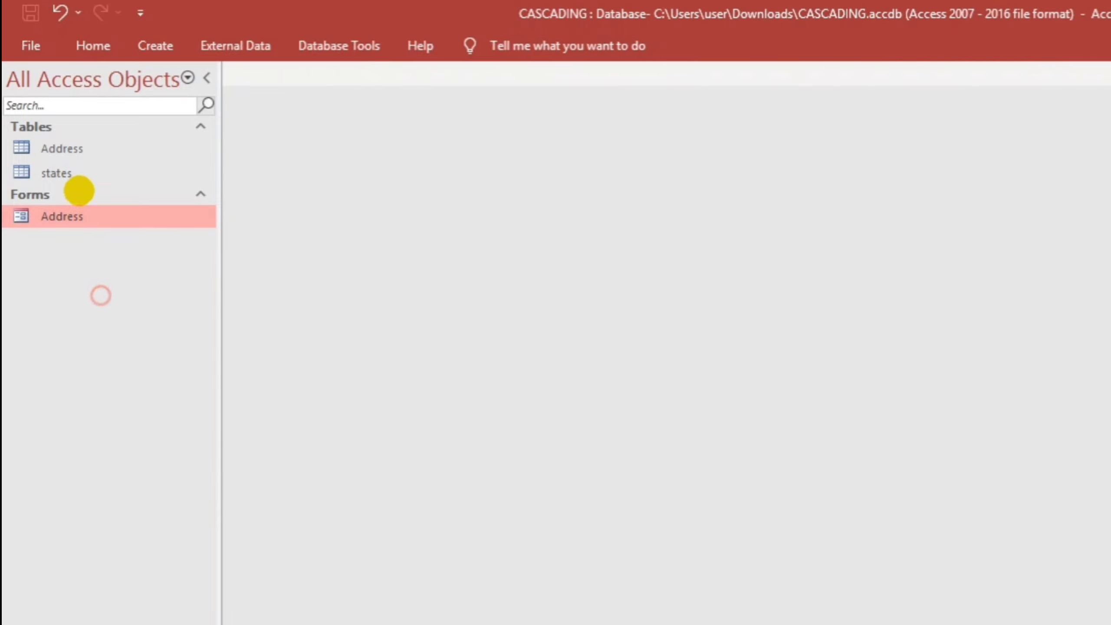
pyautogui.click(75, 148)
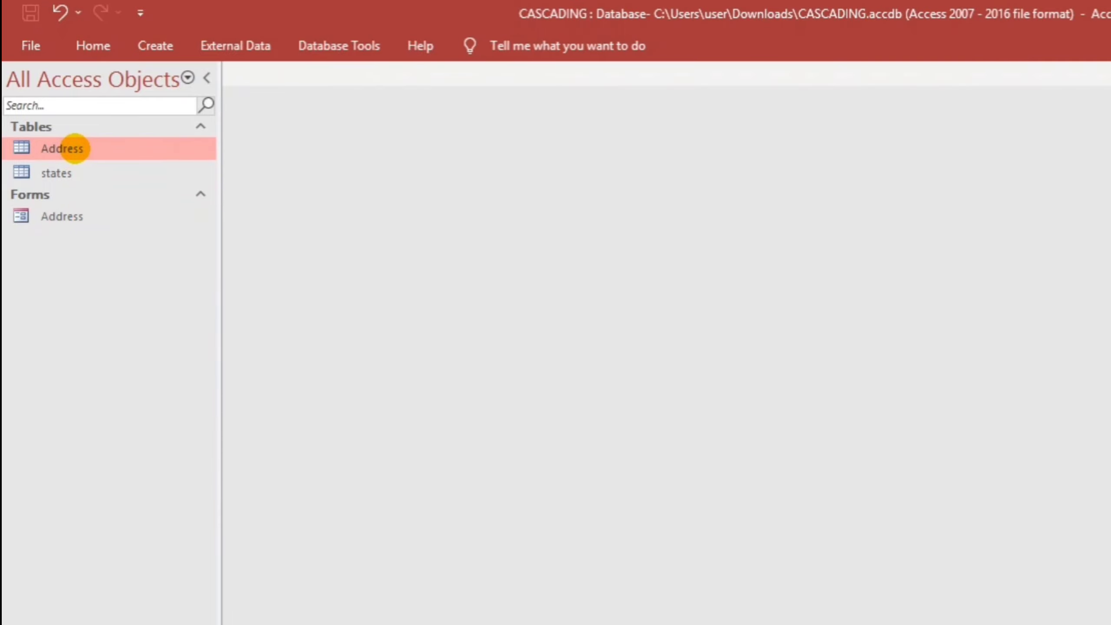
pyautogui.press('Delete')
pyautogui.click(736, 508)
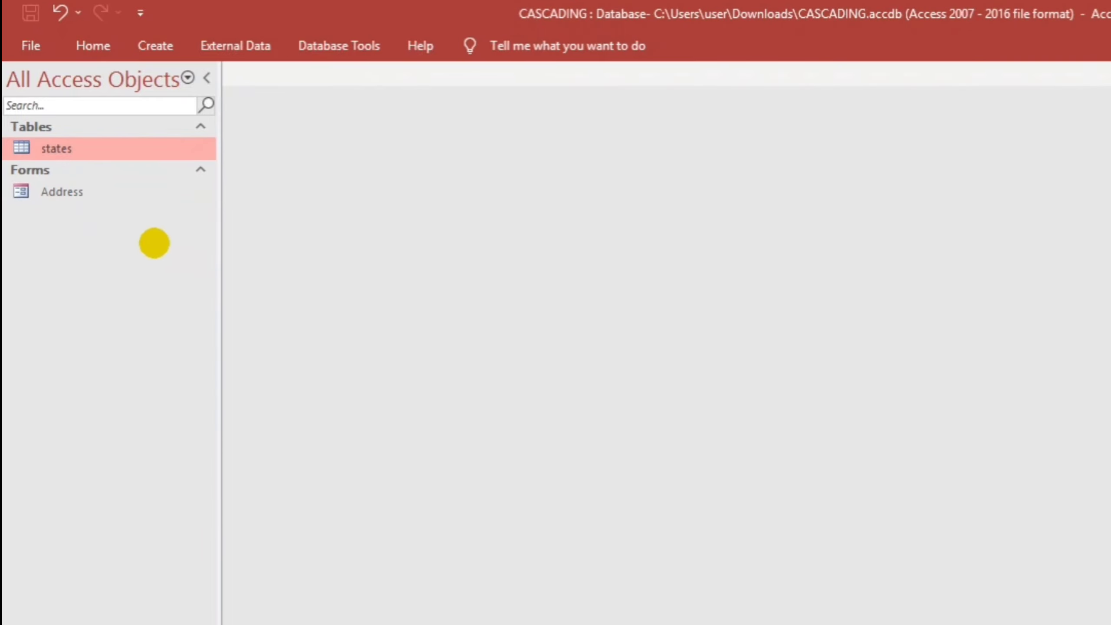
pyautogui.click(87, 192)
pyautogui.press('Delete')
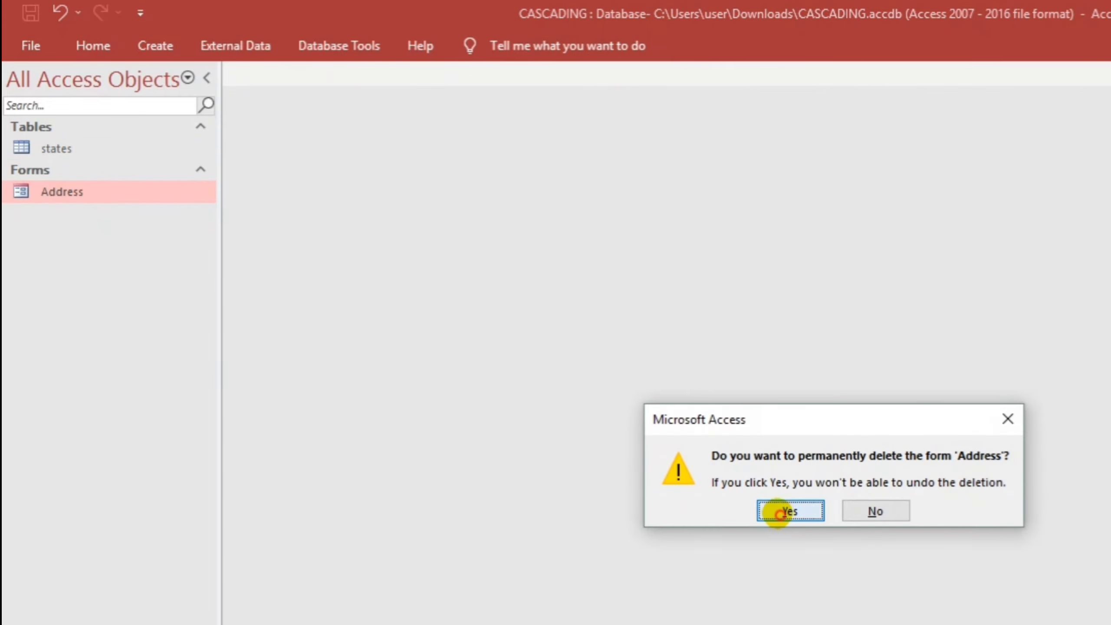
pyautogui.click(781, 512)
# - Open the states table to review its City and State Abbreviation columns, and close it
pyautogui.click(53, 152)
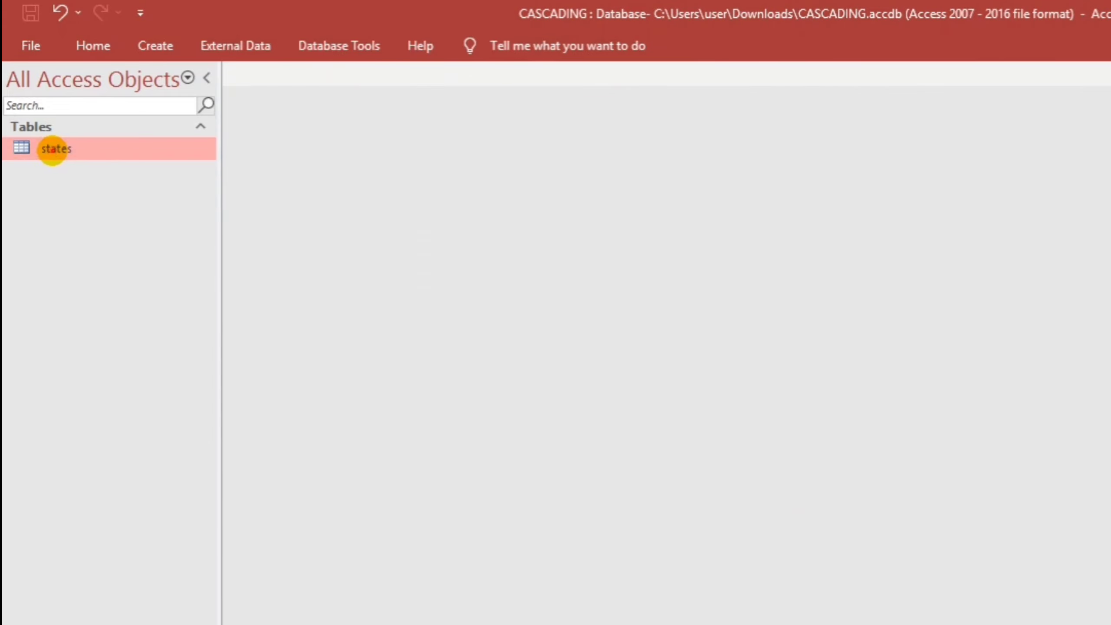
pyautogui.doubleClick(53, 150)
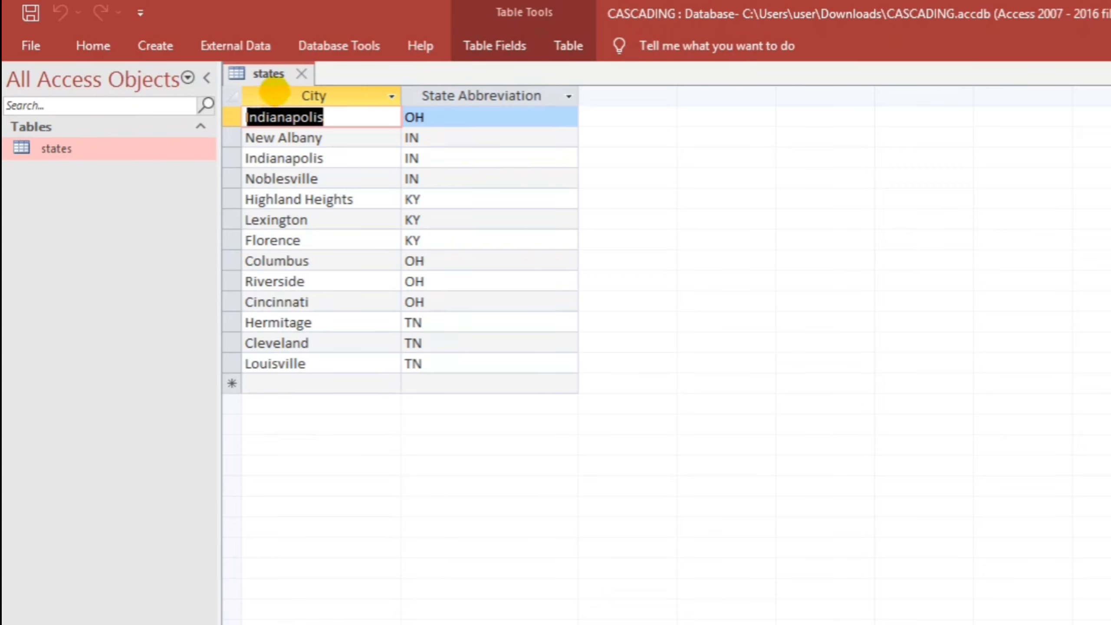
pyautogui.click(301, 74)
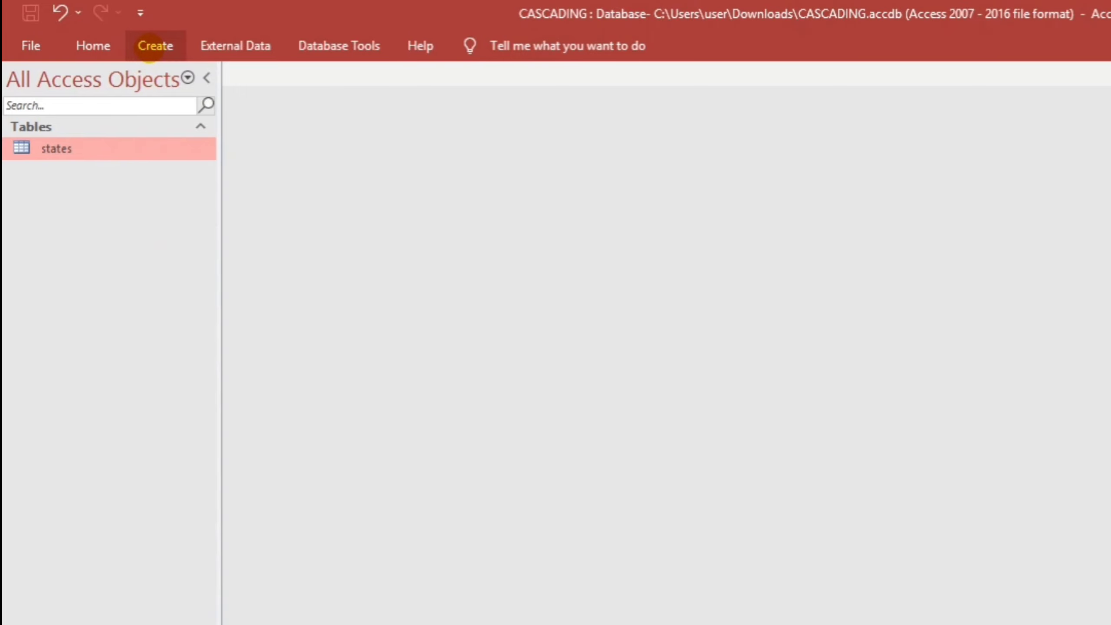
# - Create a new table in design view with a first field TransID of type AutoNumber
pyautogui.click(149, 47)
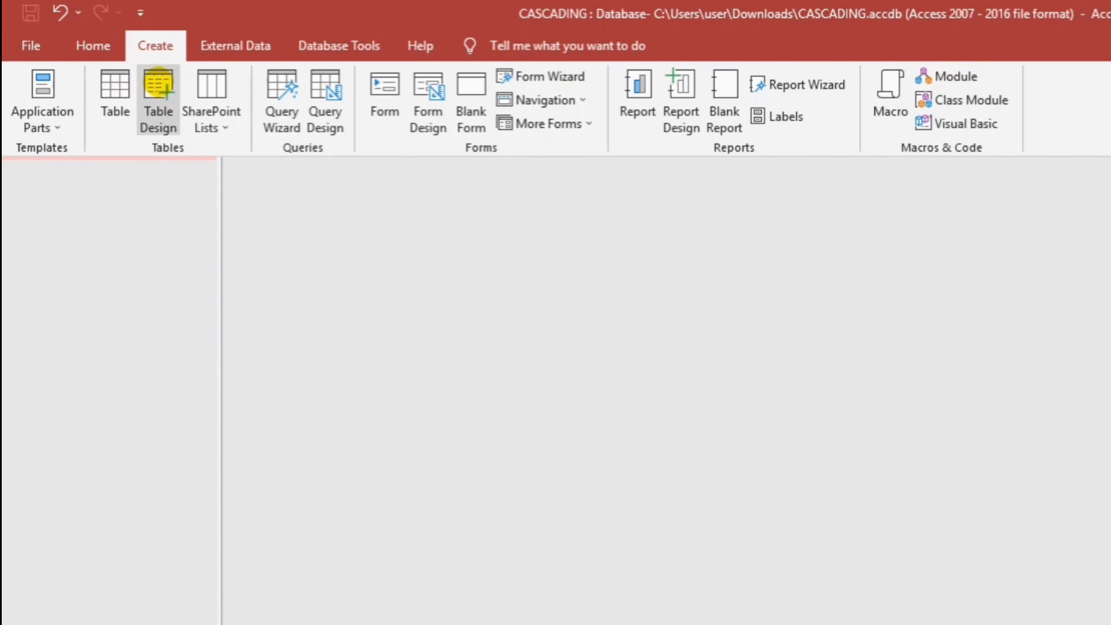
pyautogui.click(158, 83)
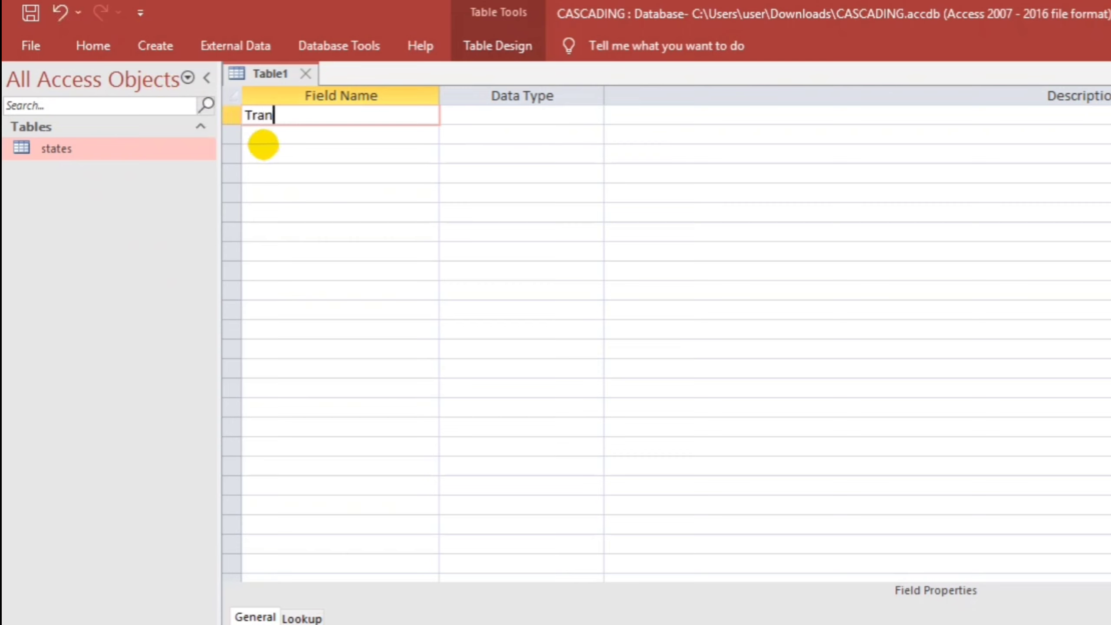
pyautogui.press('Tab')
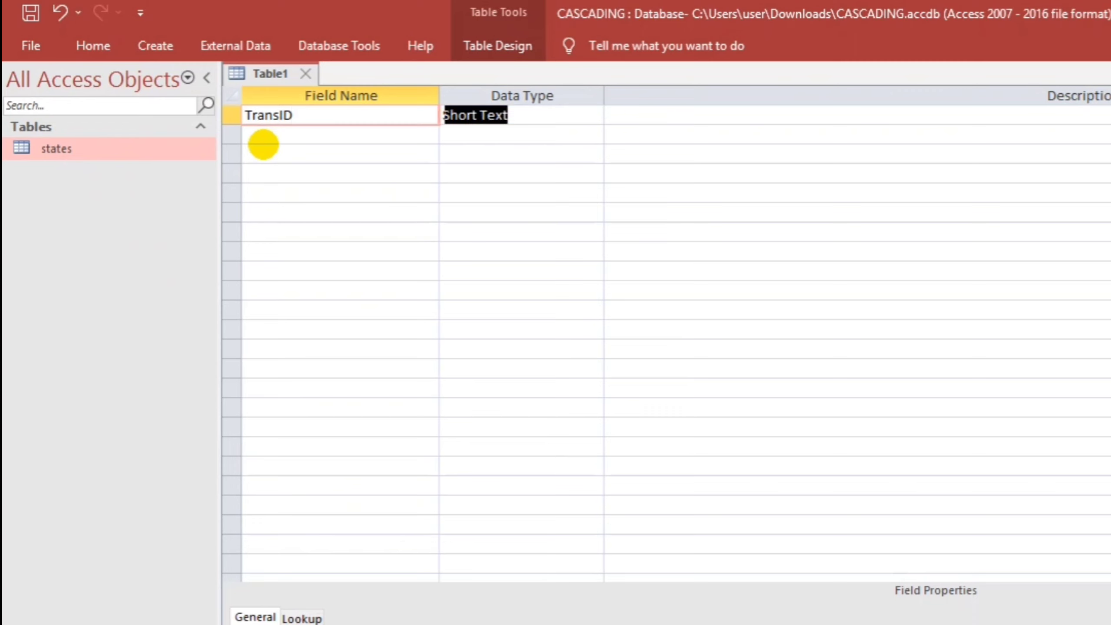
pyautogui.write('a')
pyautogui.press('Return')
pyautogui.press('Return')
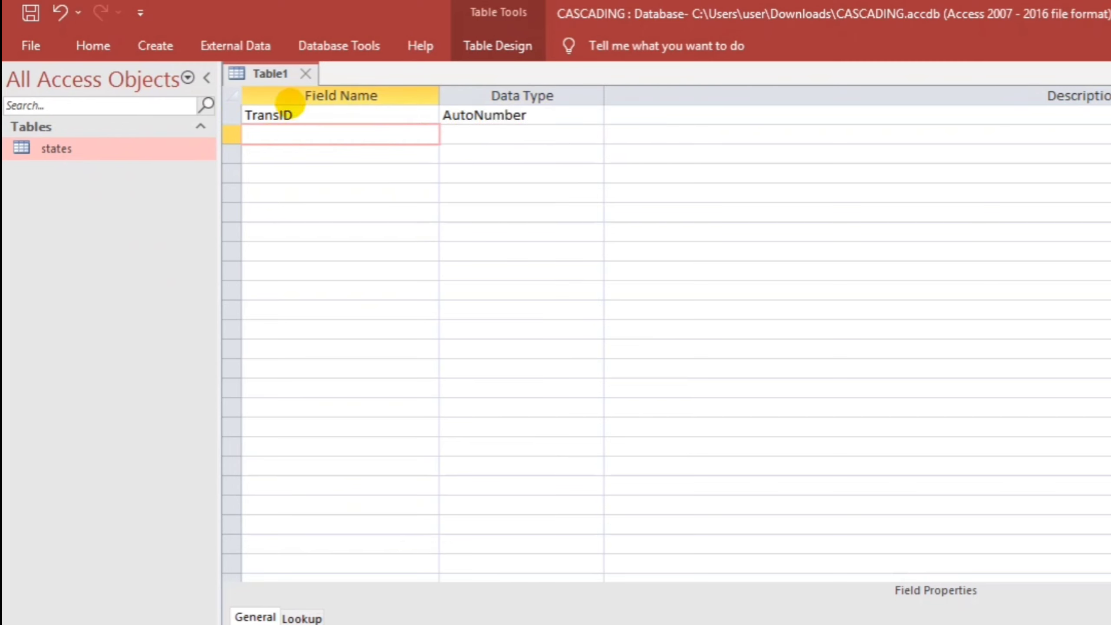
# - Set the TransID field as the table's primary key
pyautogui.click(282, 118)
pyautogui.click(463, 44)
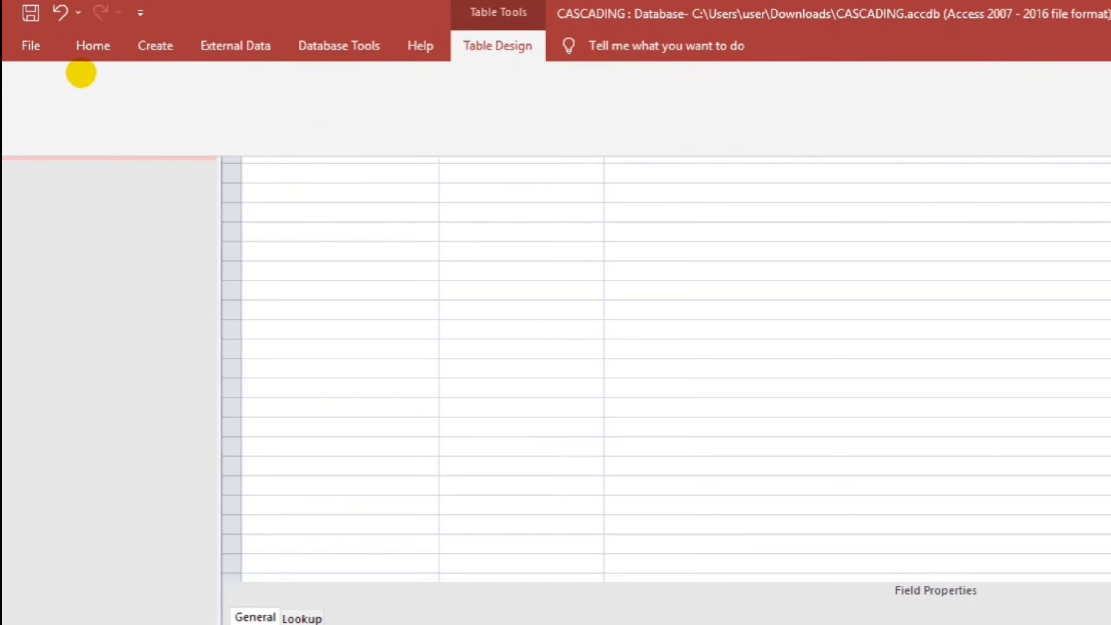
pyautogui.click(319, 200)
# - Add the fields State, City and Street below TransID, all with the Short Text data type
pyautogui.click(275, 137)
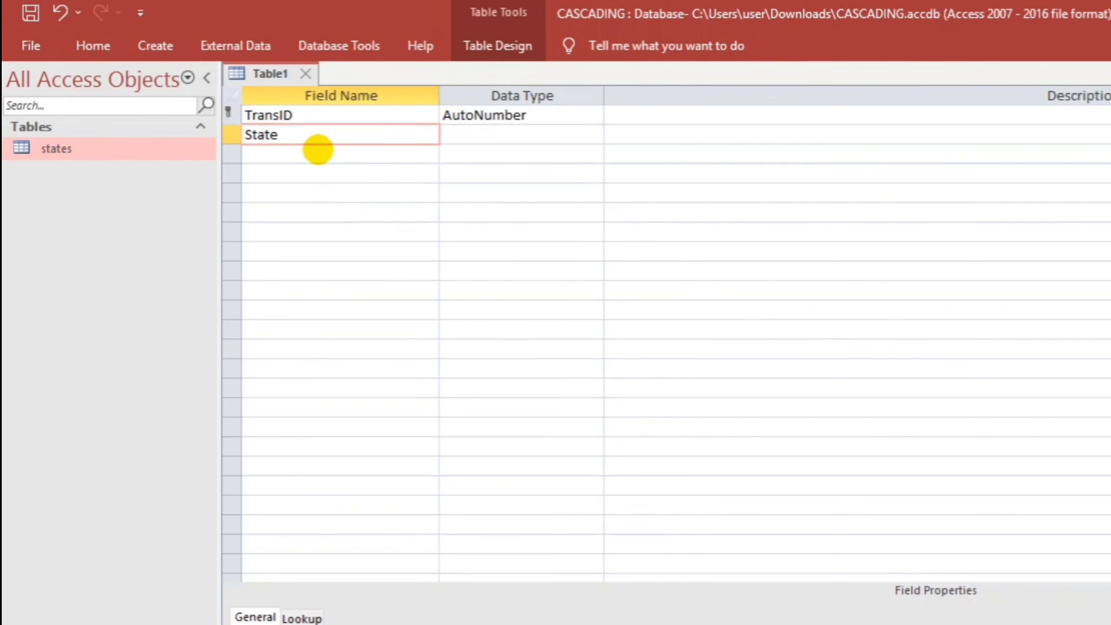
pyautogui.click(319, 150)
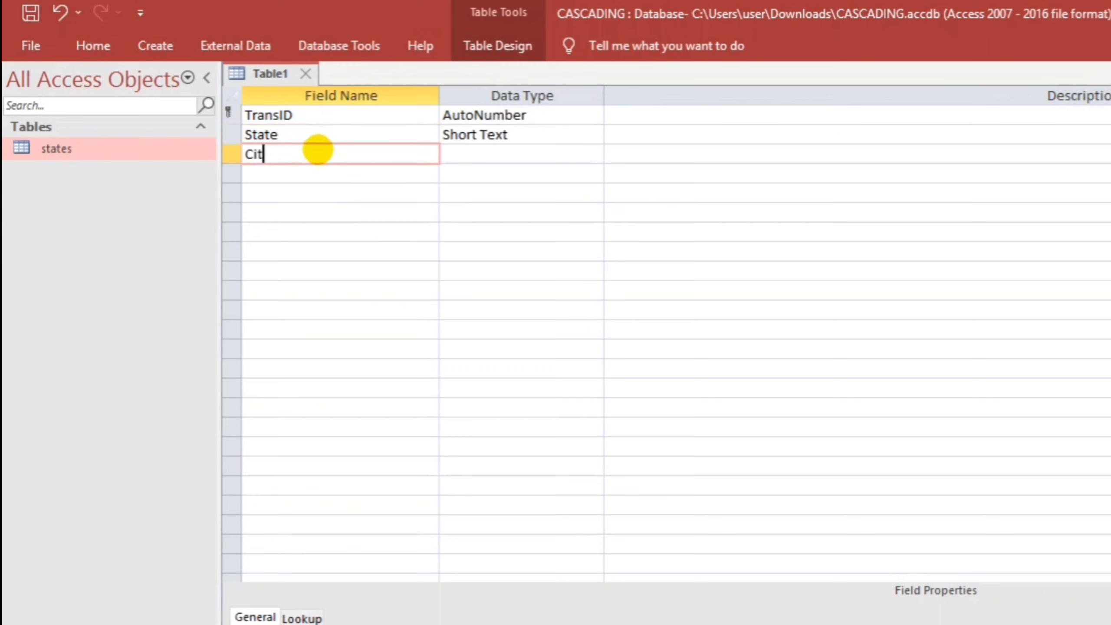
pyautogui.press('Down')
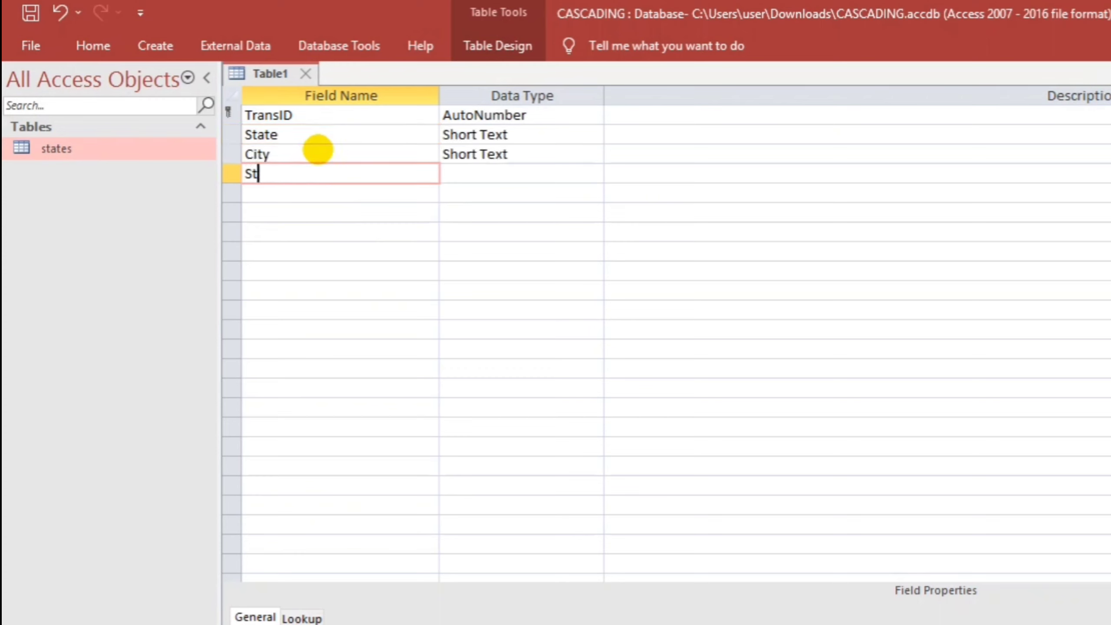
pyautogui.click(328, 209)
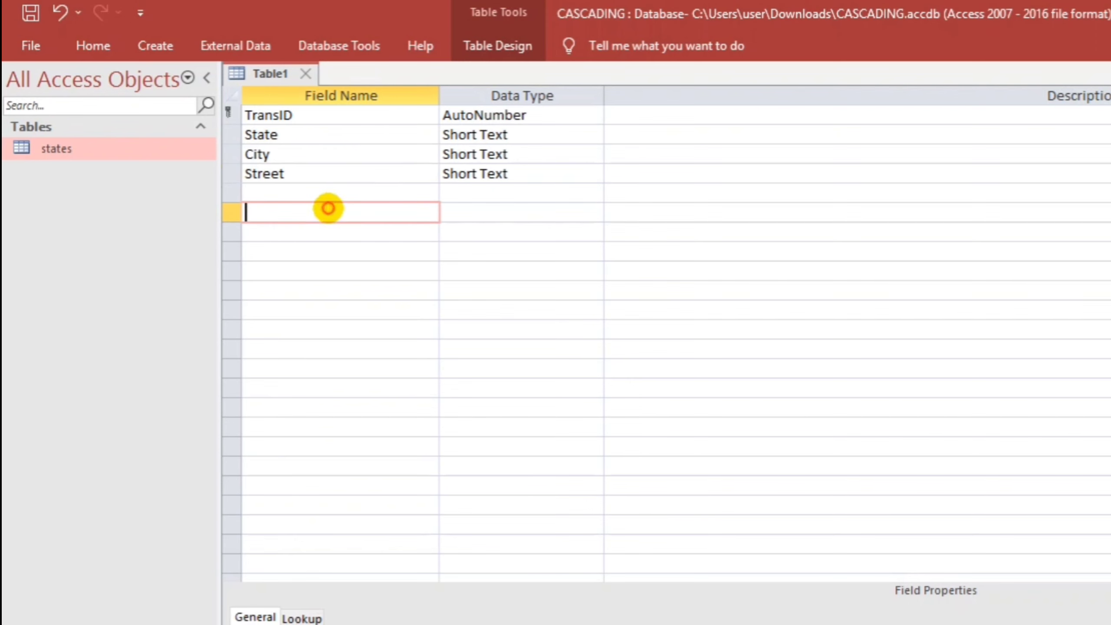
# - Set the State field's lookup display control to Combo Box
pyautogui.click(324, 132)
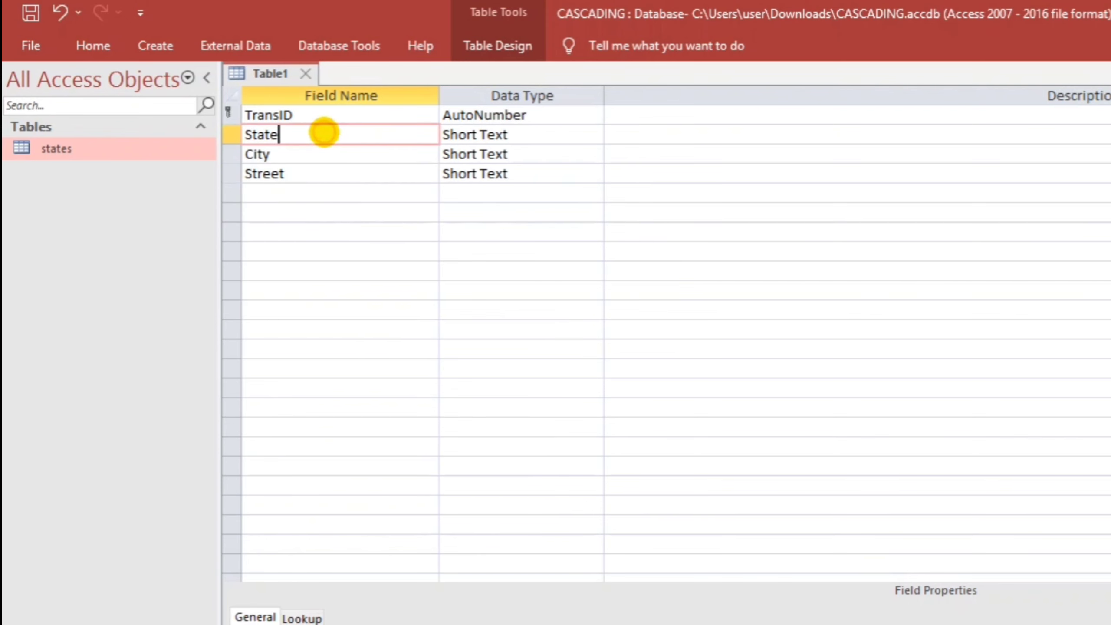
pyautogui.click(302, 618)
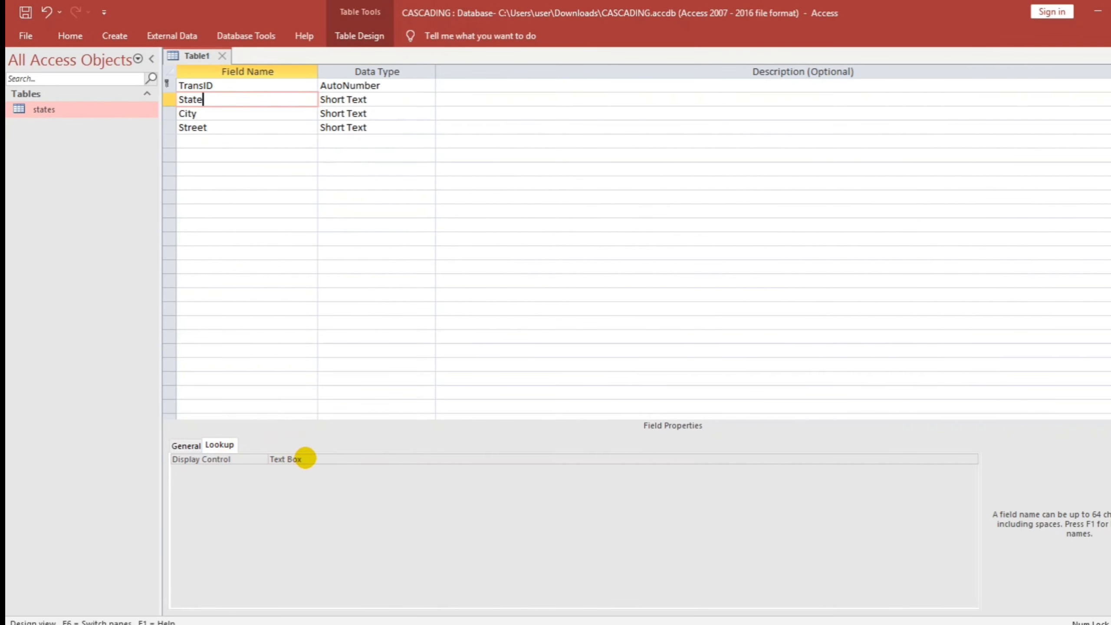
pyautogui.moveTo(303, 457); pyautogui.dragTo(263, 456)
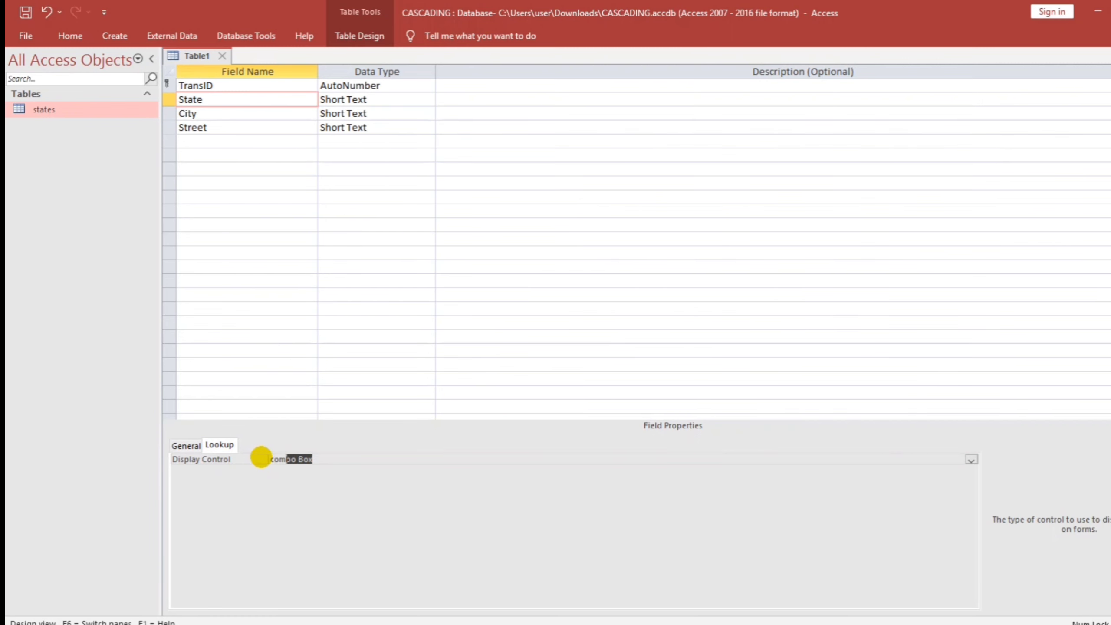
pyautogui.write('com')
pyautogui.press('Return')
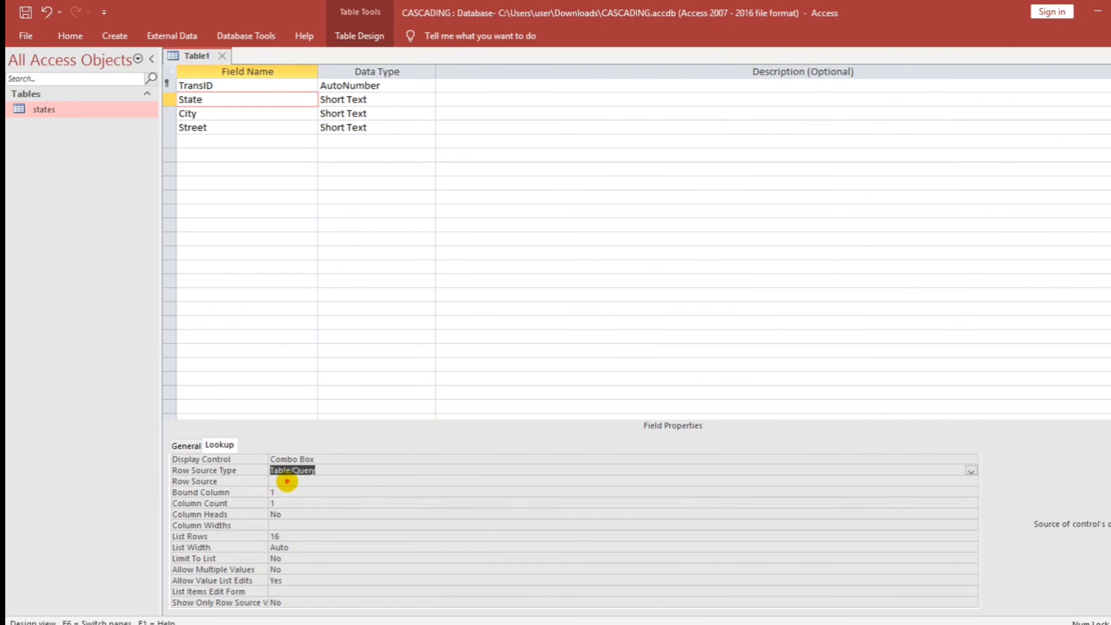
# - Build the State field's row source query from the states table with the State Abbreviation field, and preview its records
pyautogui.click(286, 482)
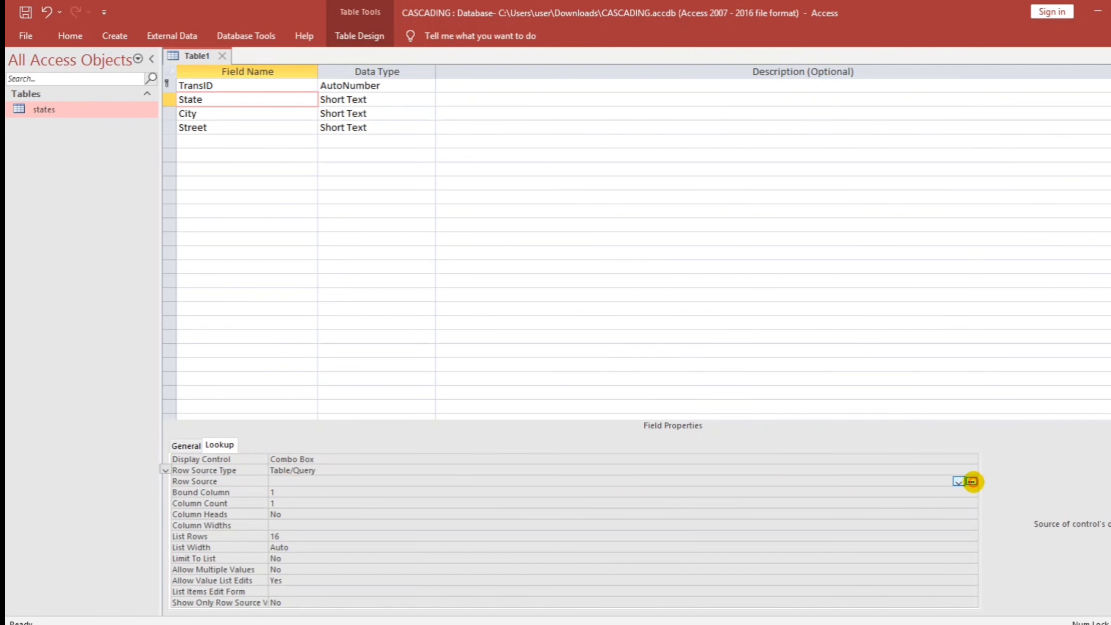
pyautogui.click(972, 481)
pyautogui.doubleClick(521, 307)
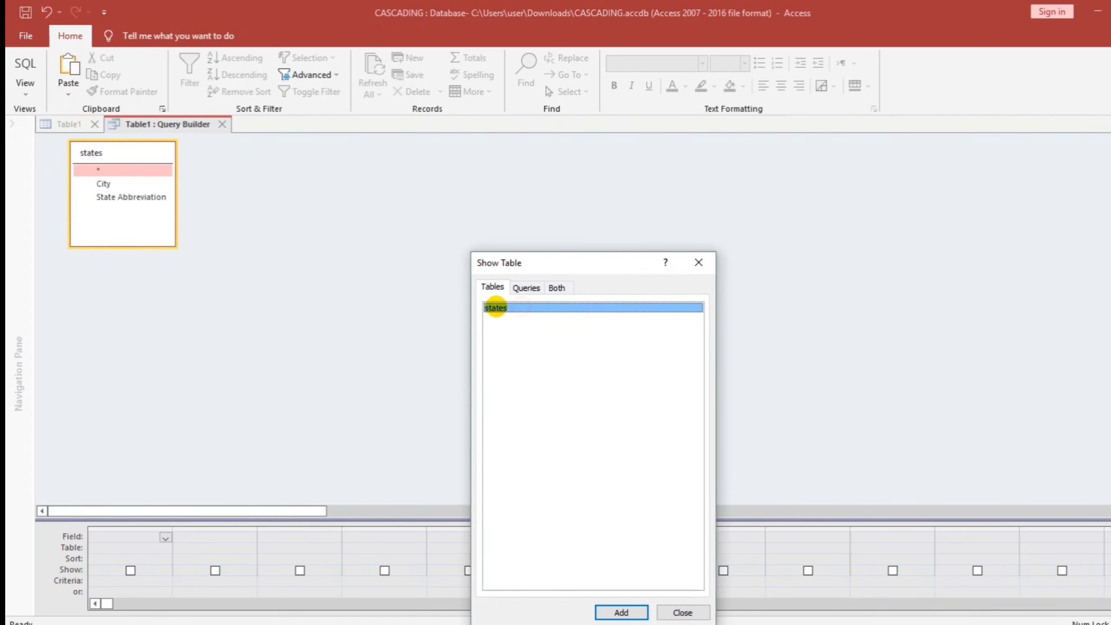
pyautogui.click(699, 263)
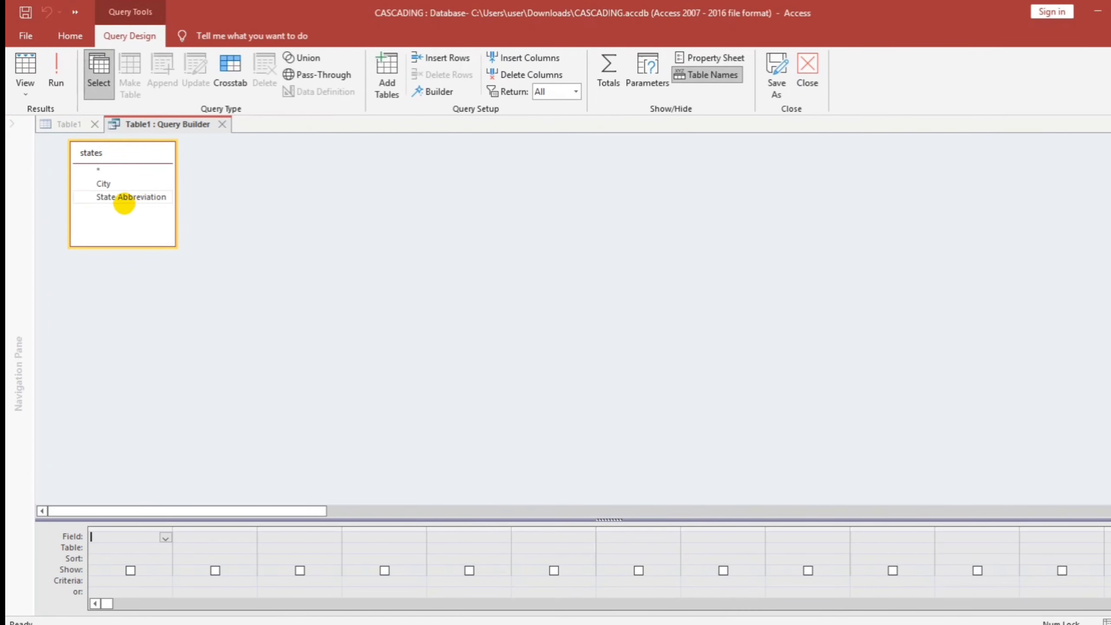
pyautogui.doubleClick(118, 197)
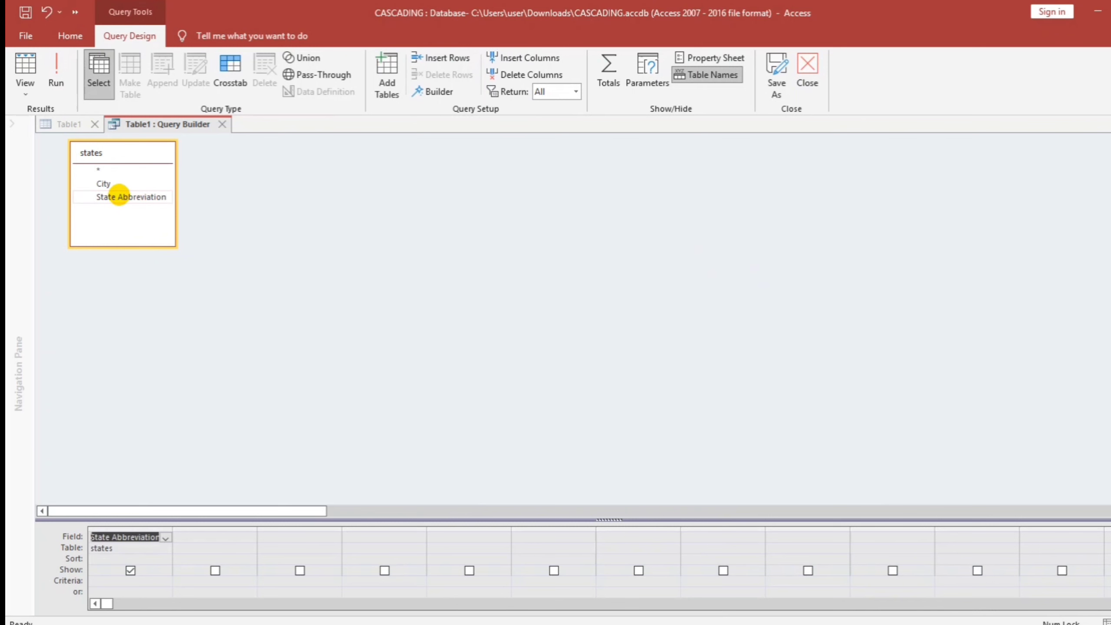
pyautogui.click(17, 66)
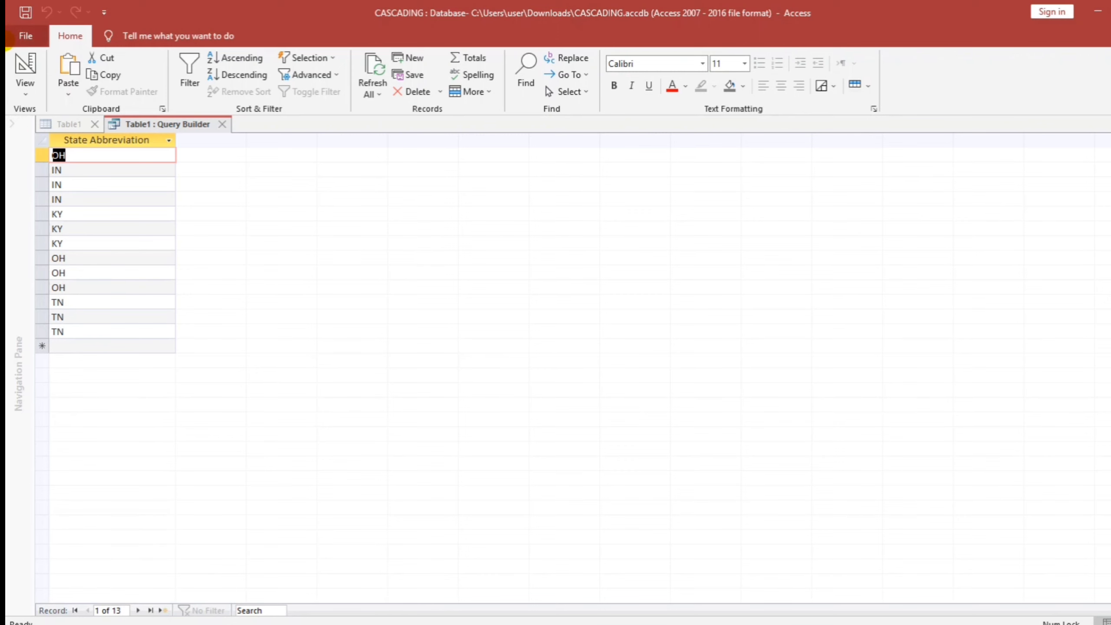
# - Group the State row source query by State Abbreviation, preview its records, and save the query to the property
pyautogui.click(24, 66)
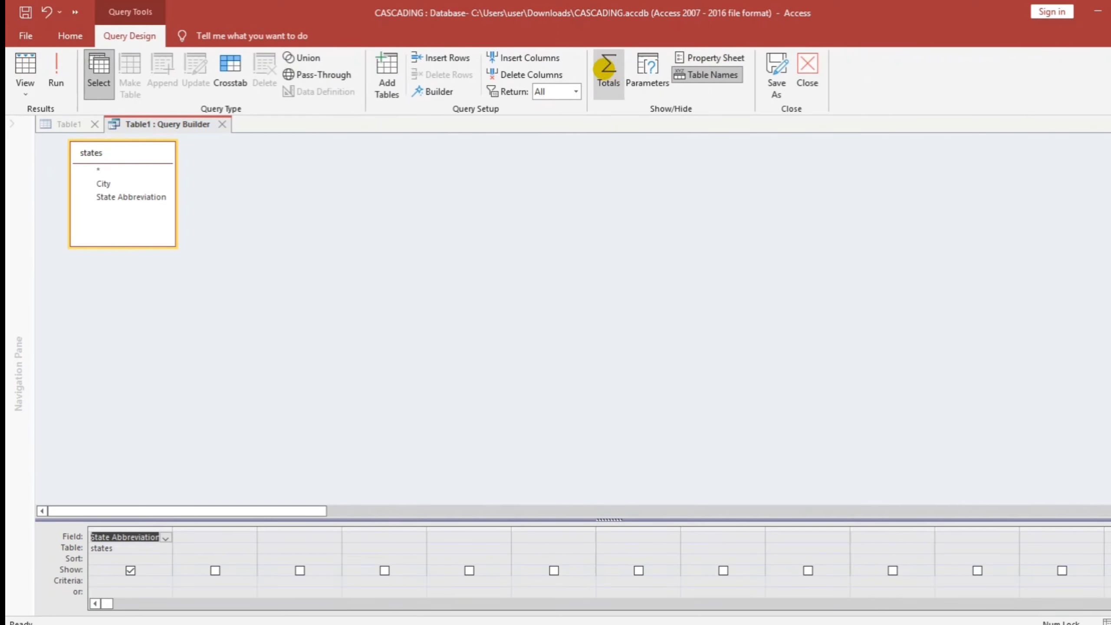
pyautogui.click(608, 73)
pyautogui.click(25, 61)
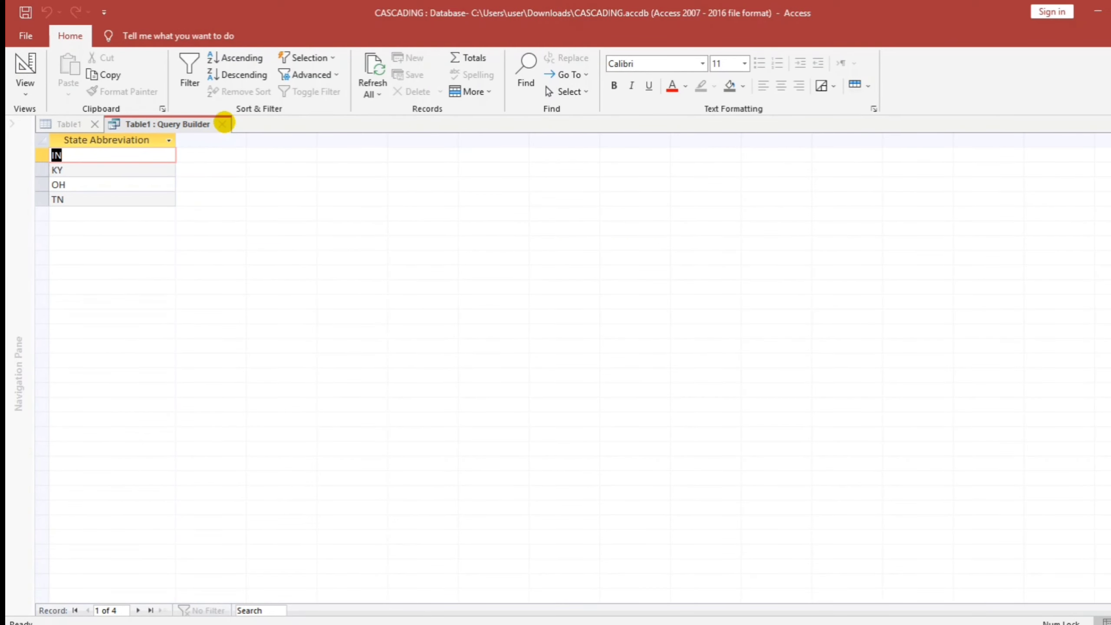
pyautogui.click(224, 124)
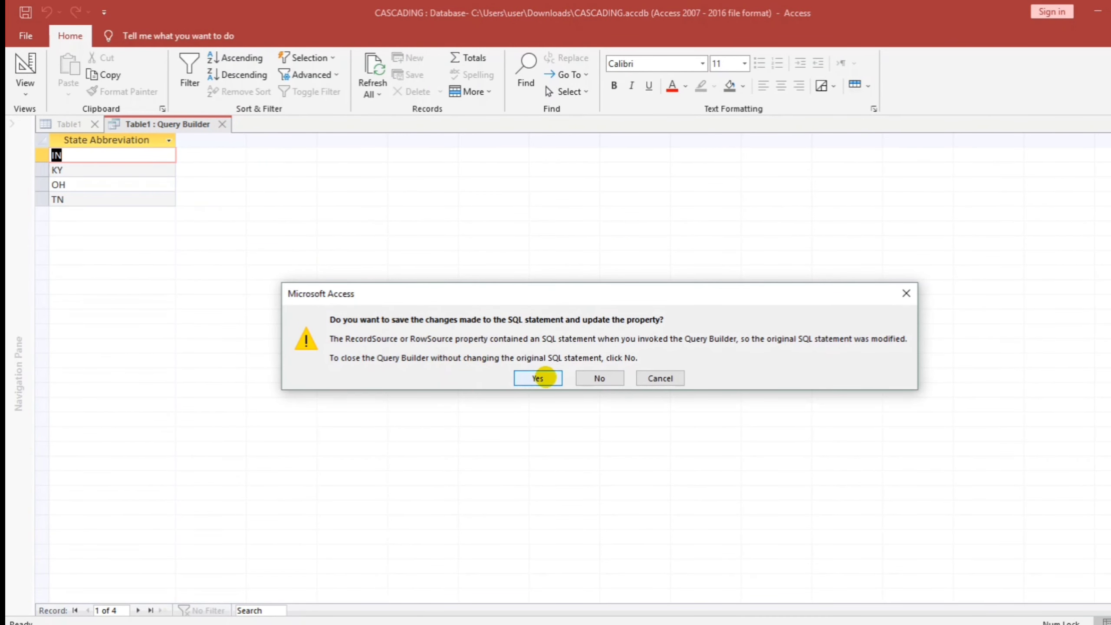
pyautogui.click(540, 375)
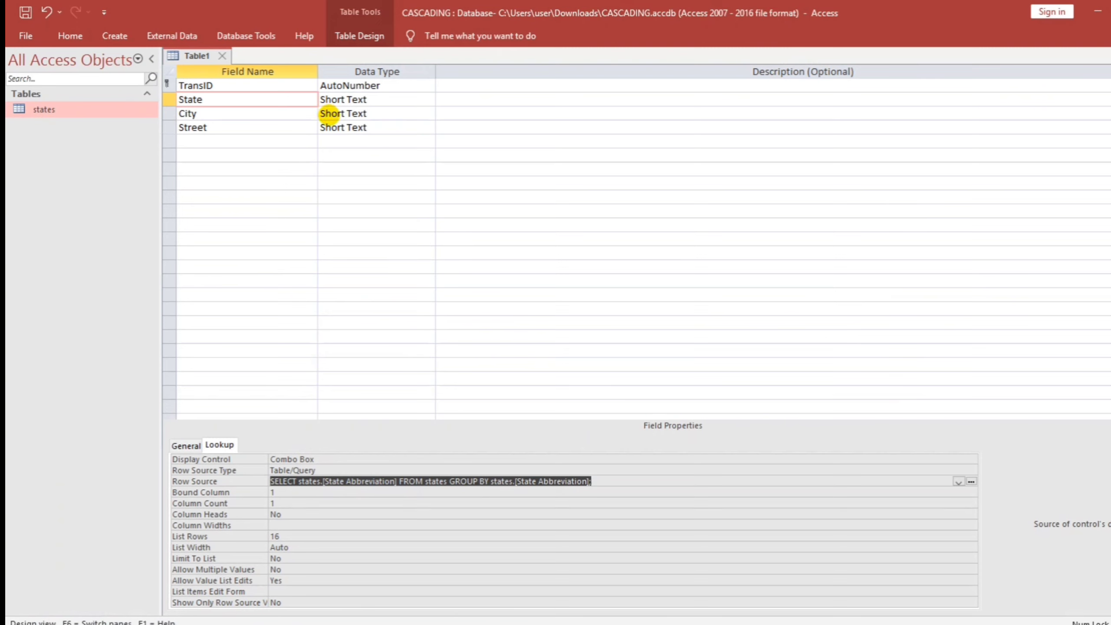
# - Set the City field's lookup display control to Combo Box and start its row source query on the states table
pyautogui.click(331, 113)
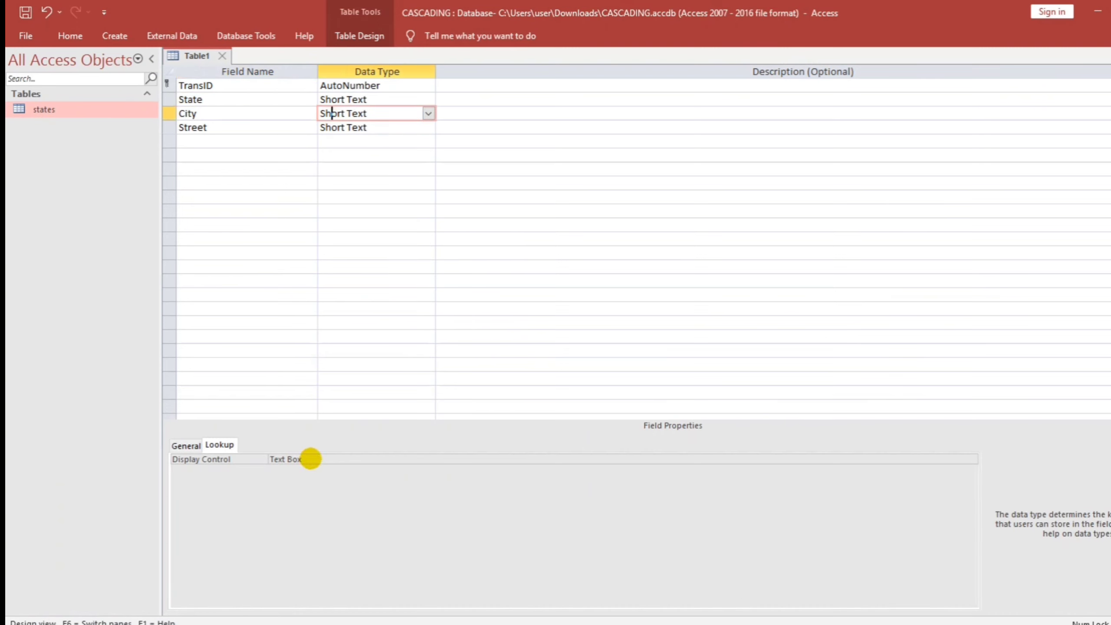
pyautogui.click(312, 461)
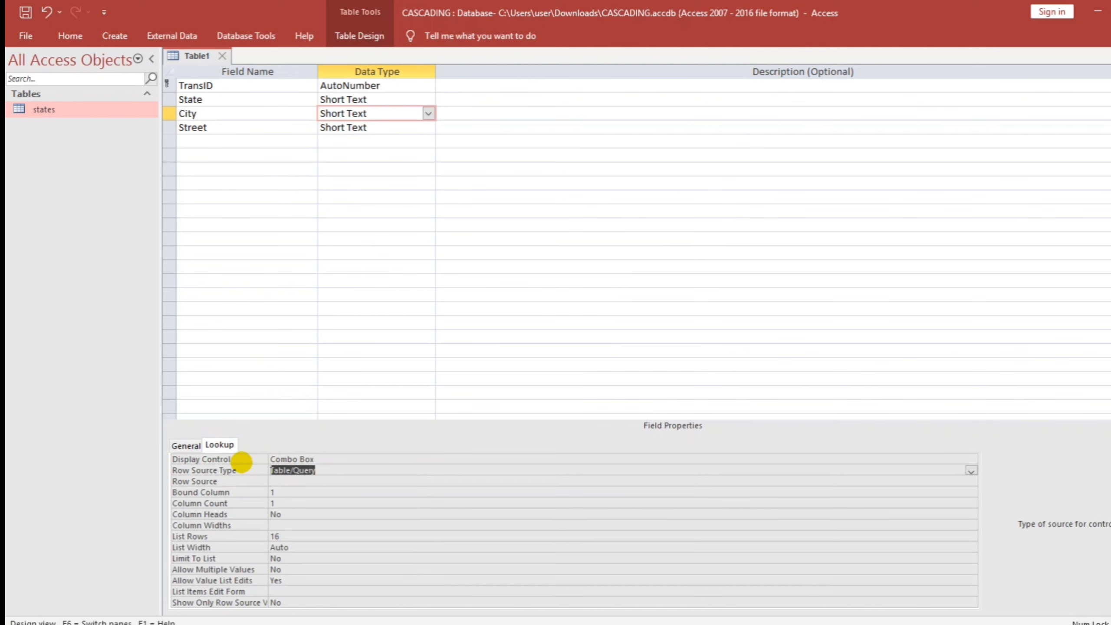
pyautogui.click(318, 481)
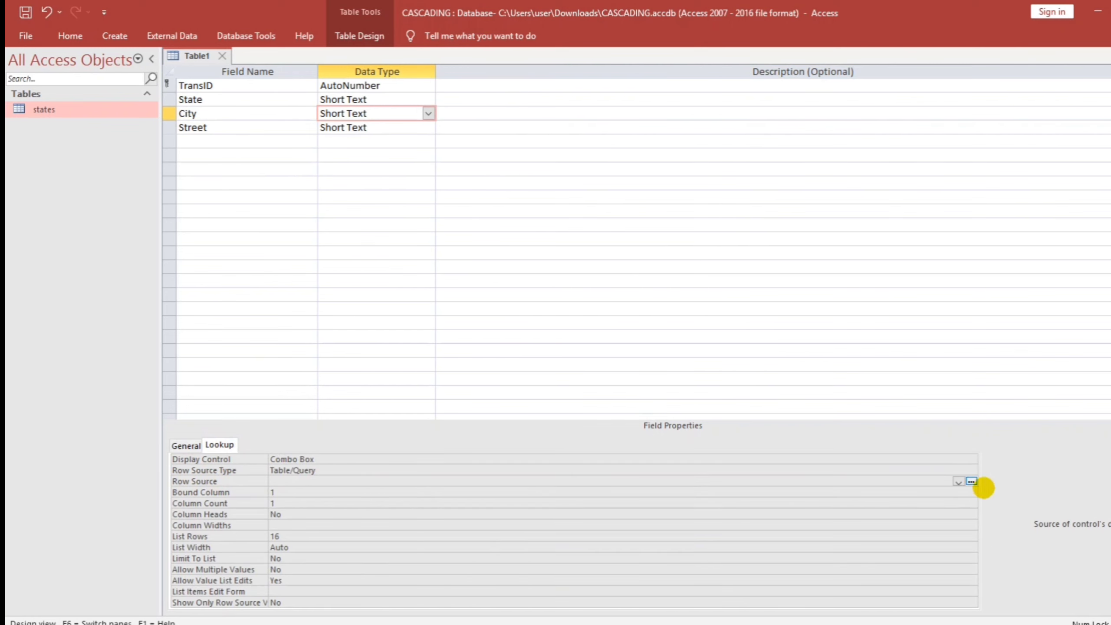
pyautogui.click(971, 480)
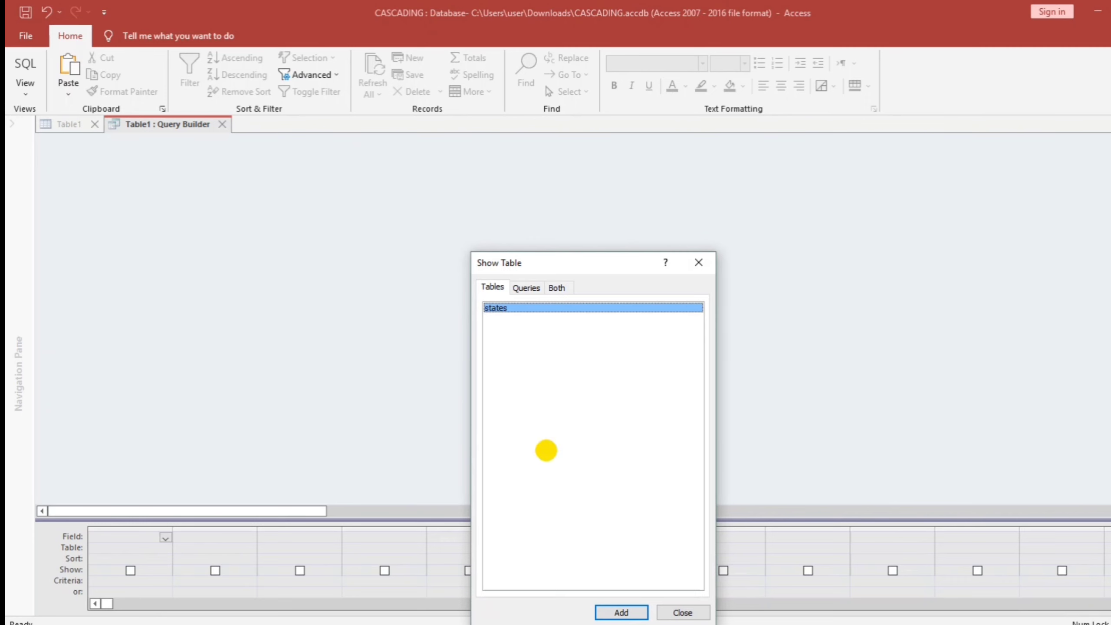
pyautogui.doubleClick(497, 307)
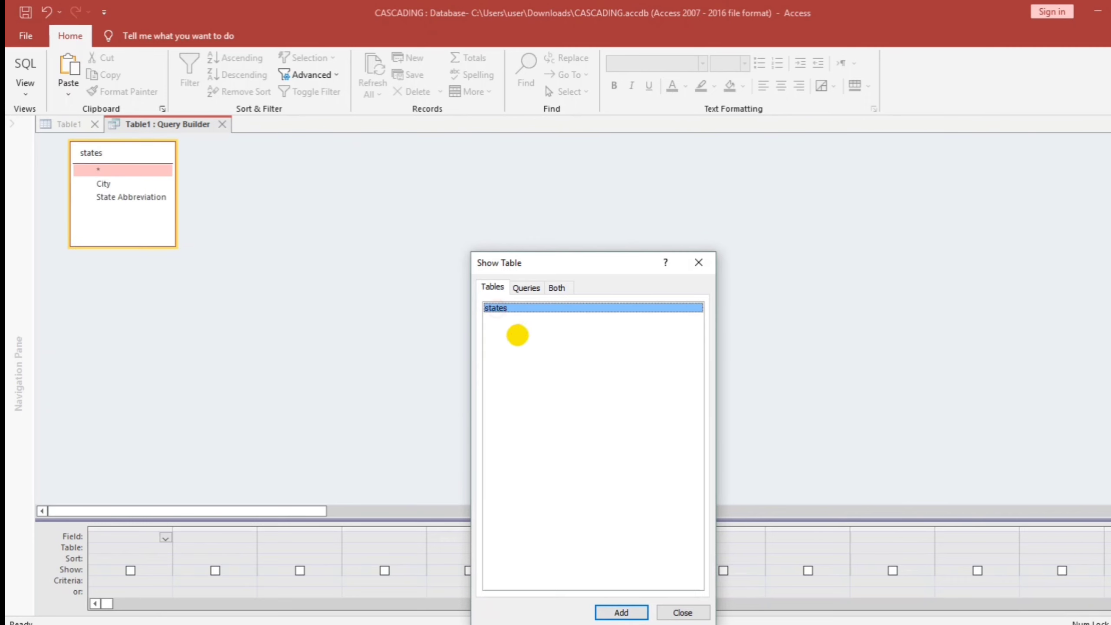
pyautogui.click(699, 262)
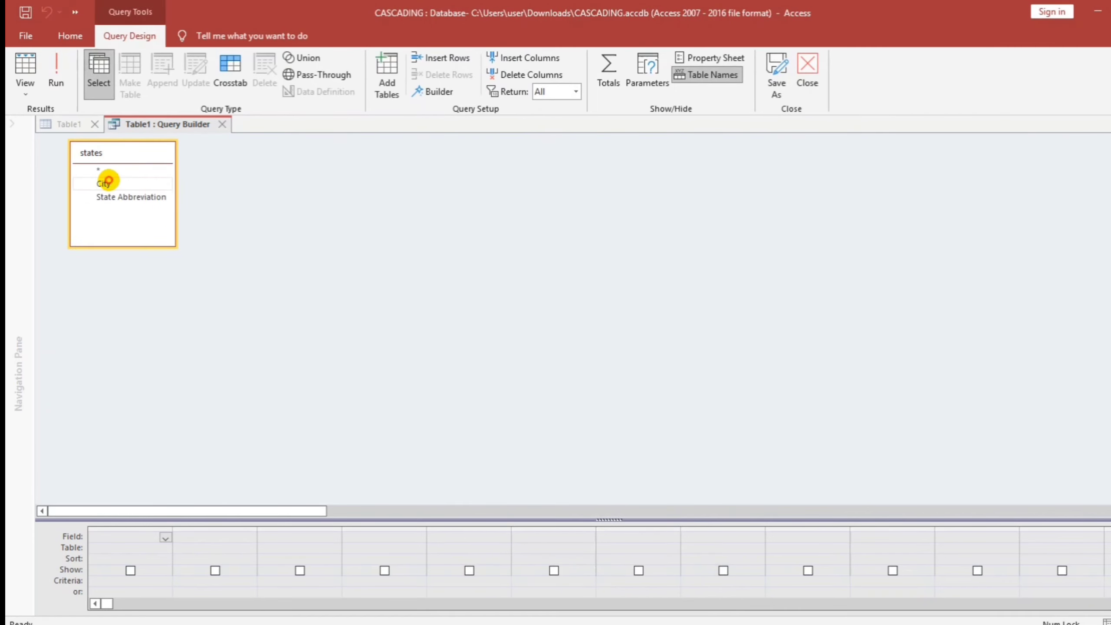
# - Include City and State Abbreviation in the City row source query, preview the records, and save it to the property
pyautogui.doubleClick(106, 183)
pyautogui.doubleClick(109, 197)
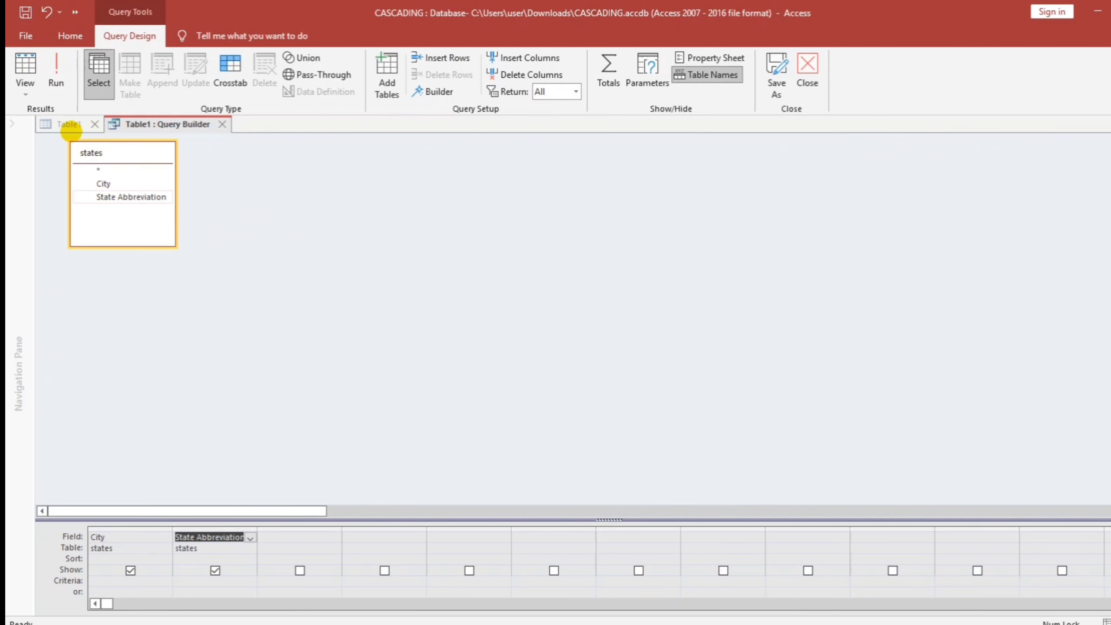
pyautogui.click(25, 66)
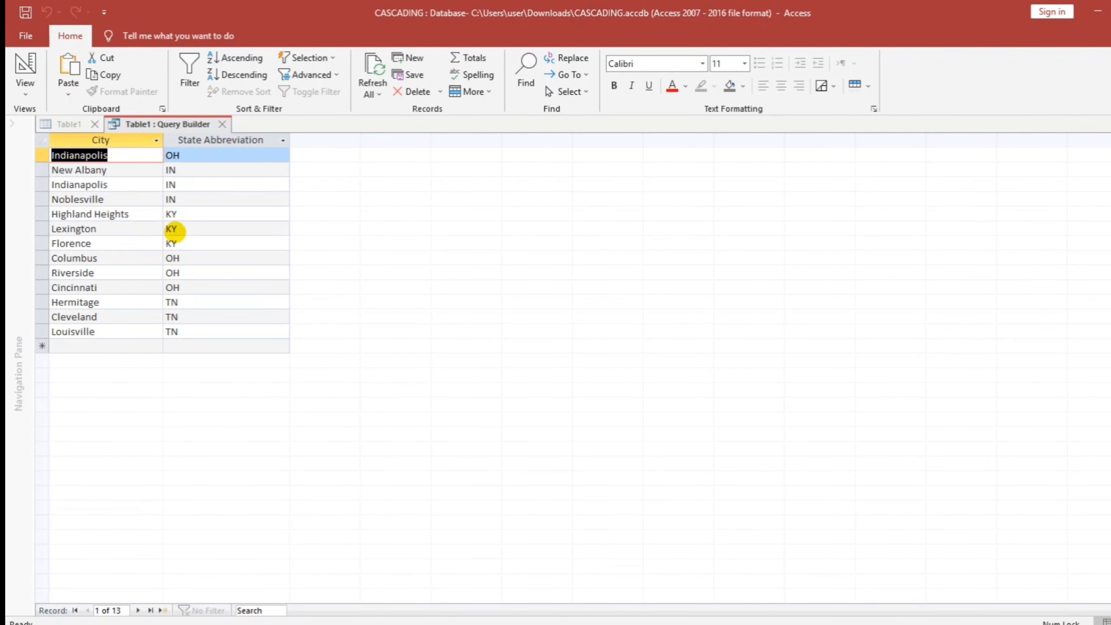
pyautogui.click(222, 124)
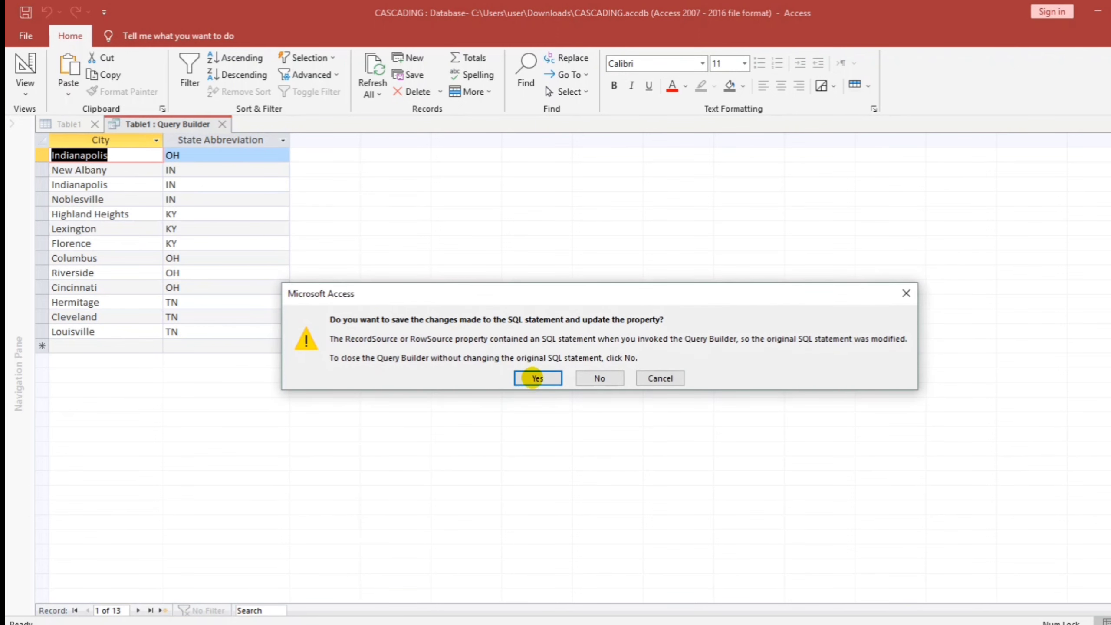
pyautogui.click(533, 378)
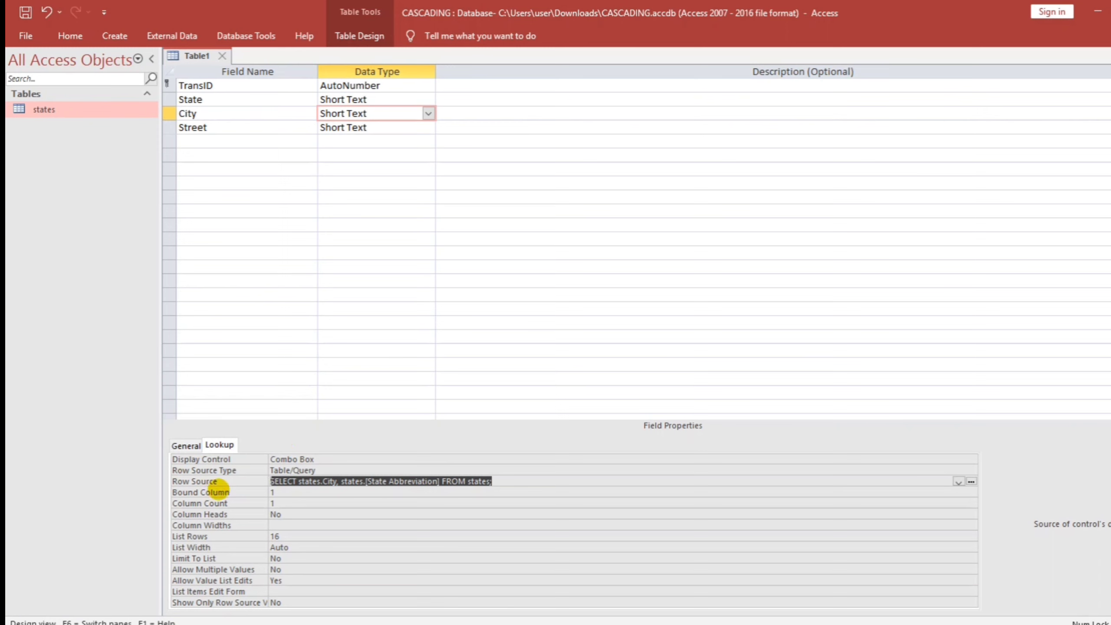
# - Set the City lookup's Column Count to 2 and its Column Heads to Yes
pyautogui.click(262, 502)
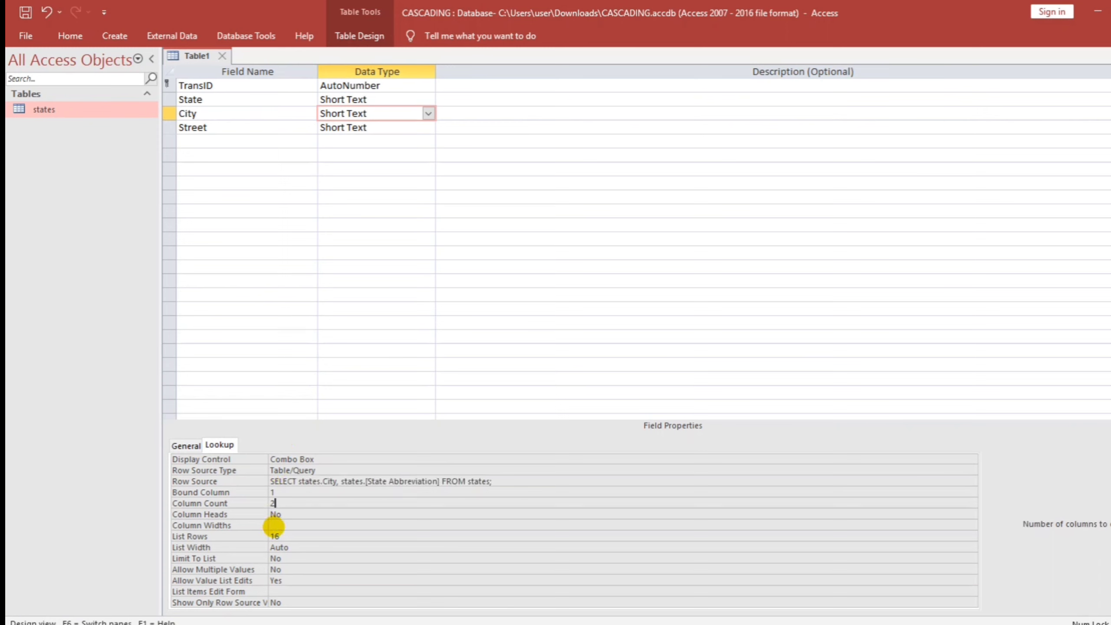
pyautogui.click(280, 515)
pyautogui.write('yes')
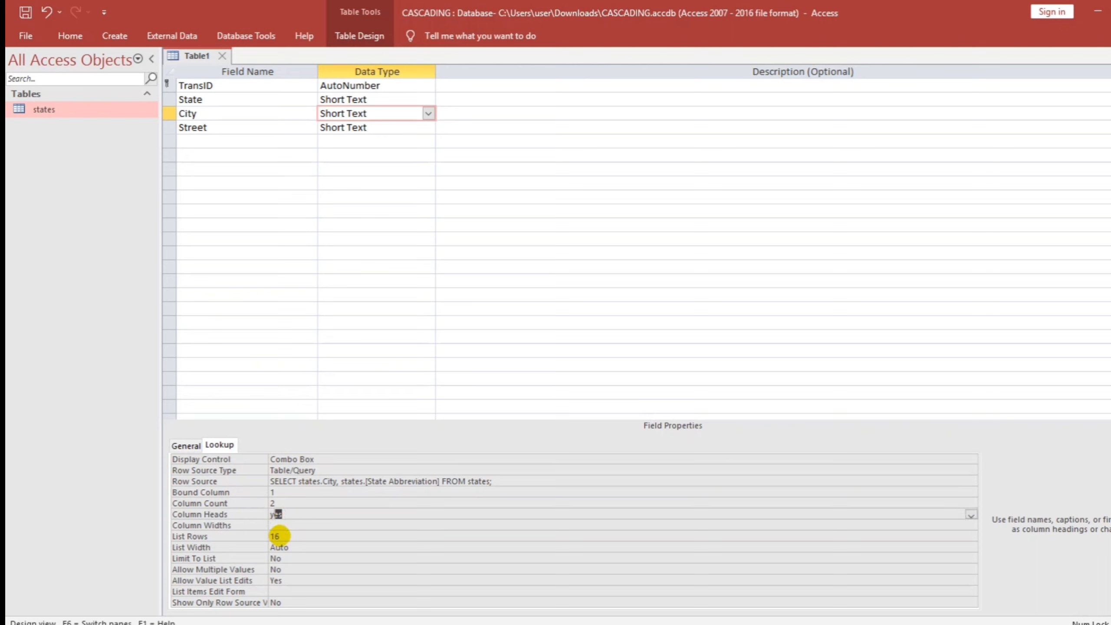
pyautogui.click(300, 538)
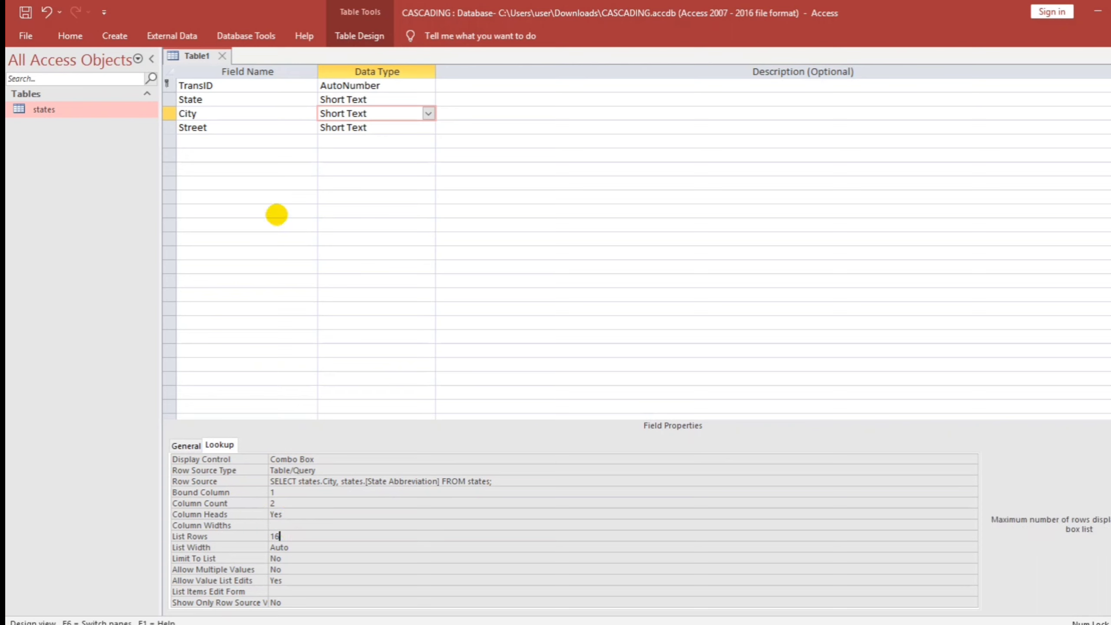
# - Save the table as Address and show it in Datasheet View
pyautogui.click(25, 13)
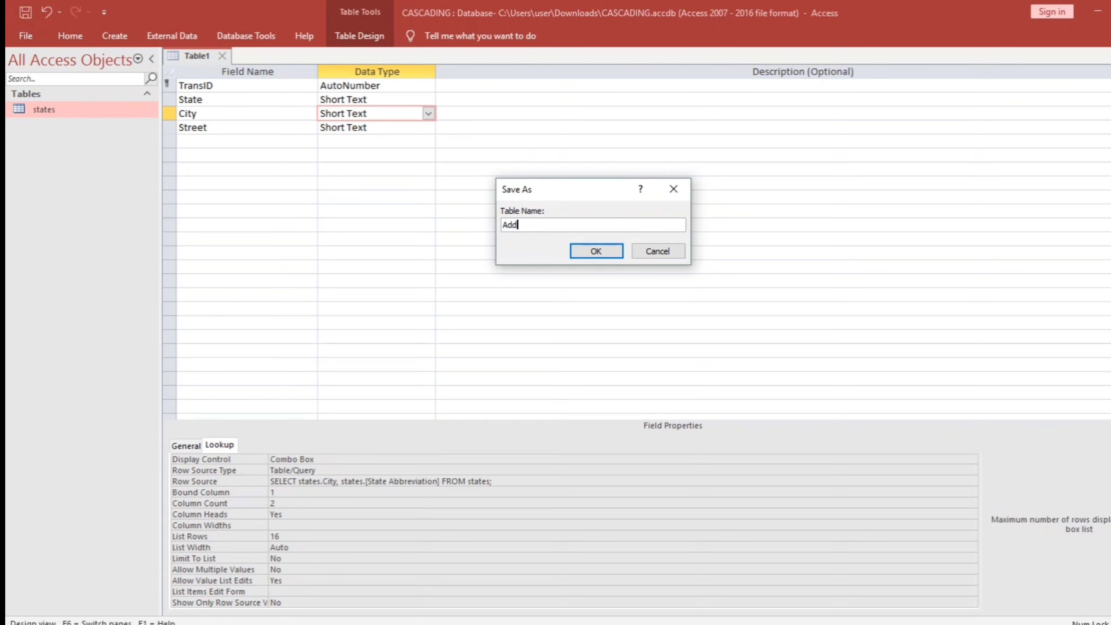
pyautogui.press('Return')
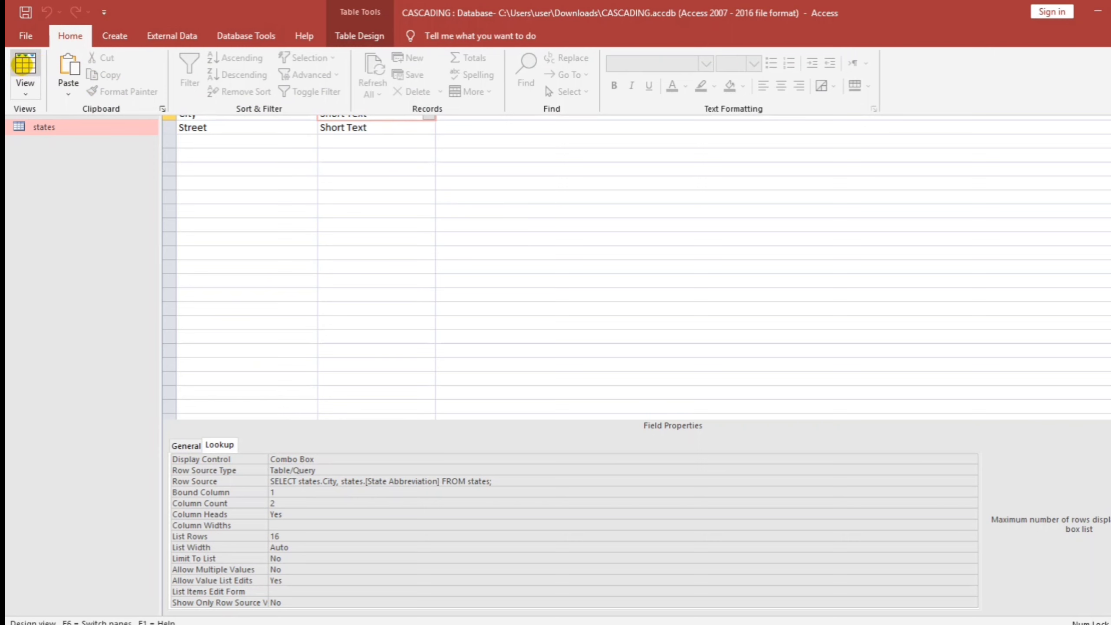
pyautogui.click(23, 65)
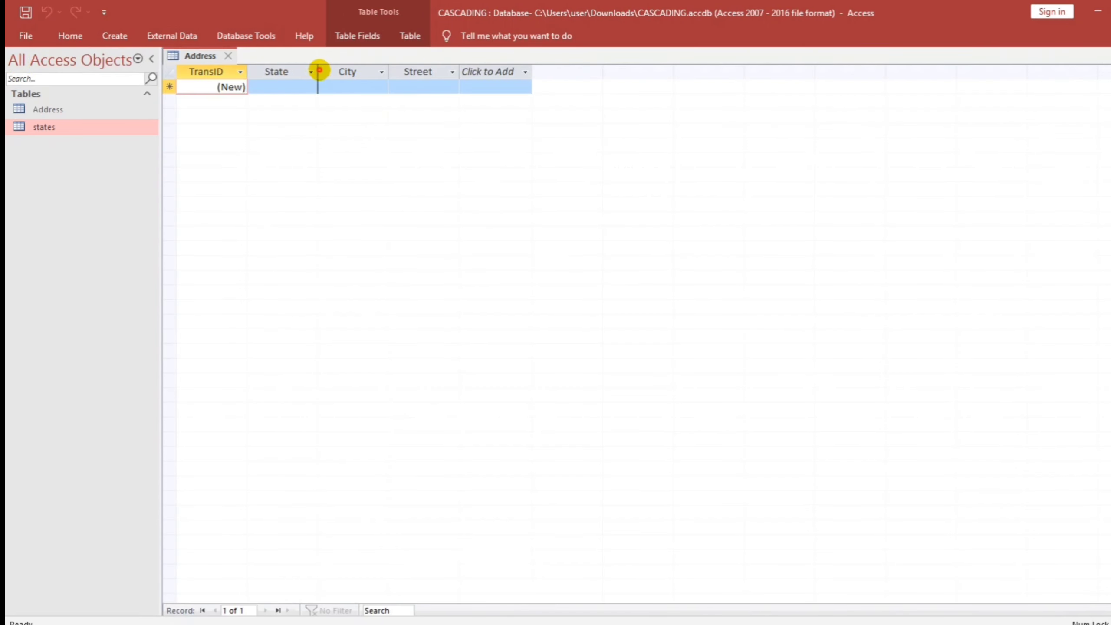
# - Widen the State, City and Street columns in the Address datasheet
pyautogui.moveTo(318, 70); pyautogui.dragTo(347, 70)
pyautogui.moveTo(419, 71); pyautogui.dragTo(485, 71)
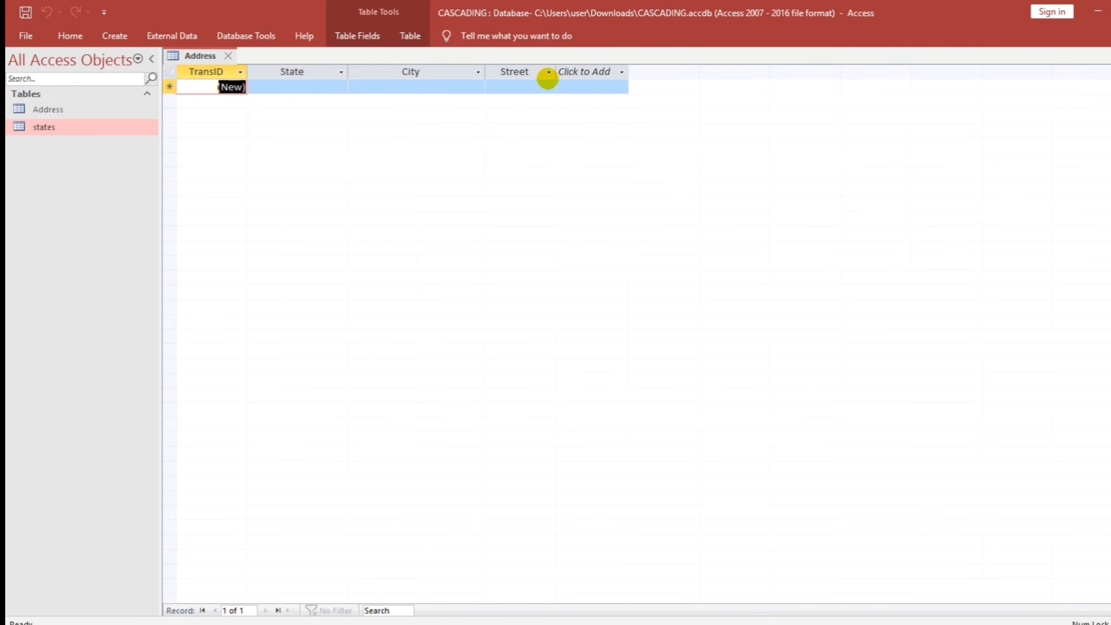
pyautogui.moveTo(552, 70); pyautogui.dragTo(659, 72)
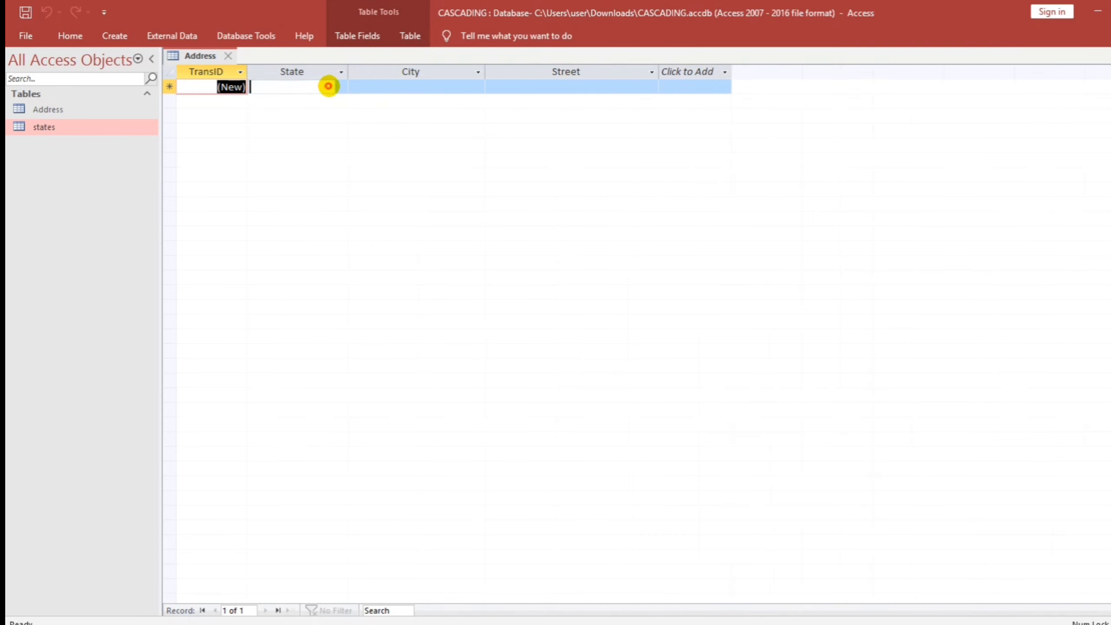
# - Choose IN as the State in the first Address record and check the choices offered for City
pyautogui.click(333, 87)
pyautogui.click(340, 87)
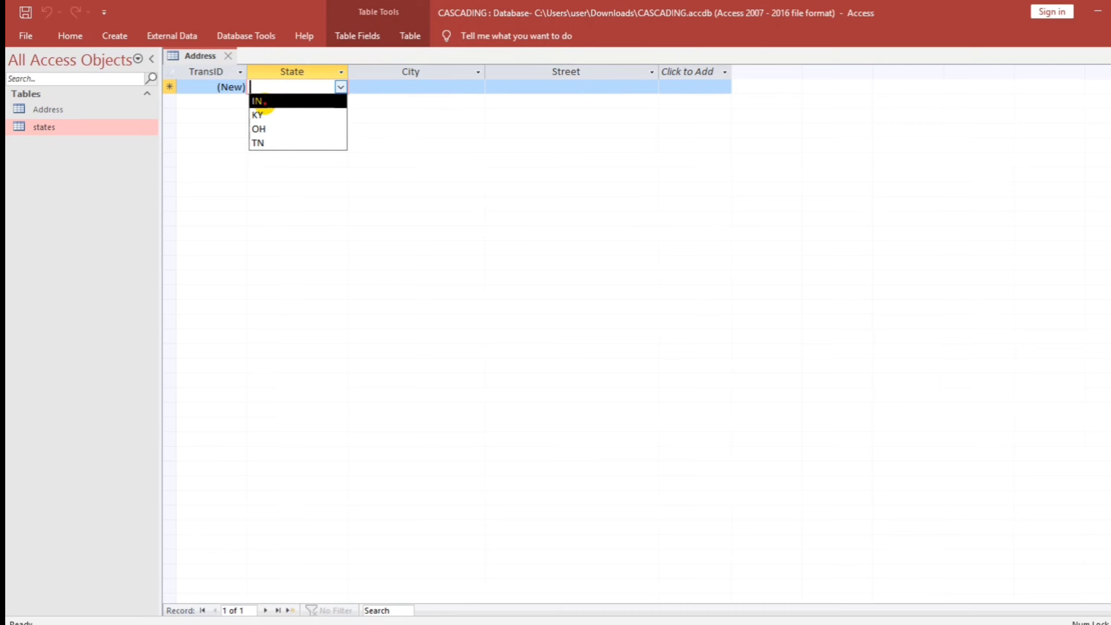
pyautogui.click(261, 102)
pyautogui.click(356, 88)
pyautogui.click(478, 87)
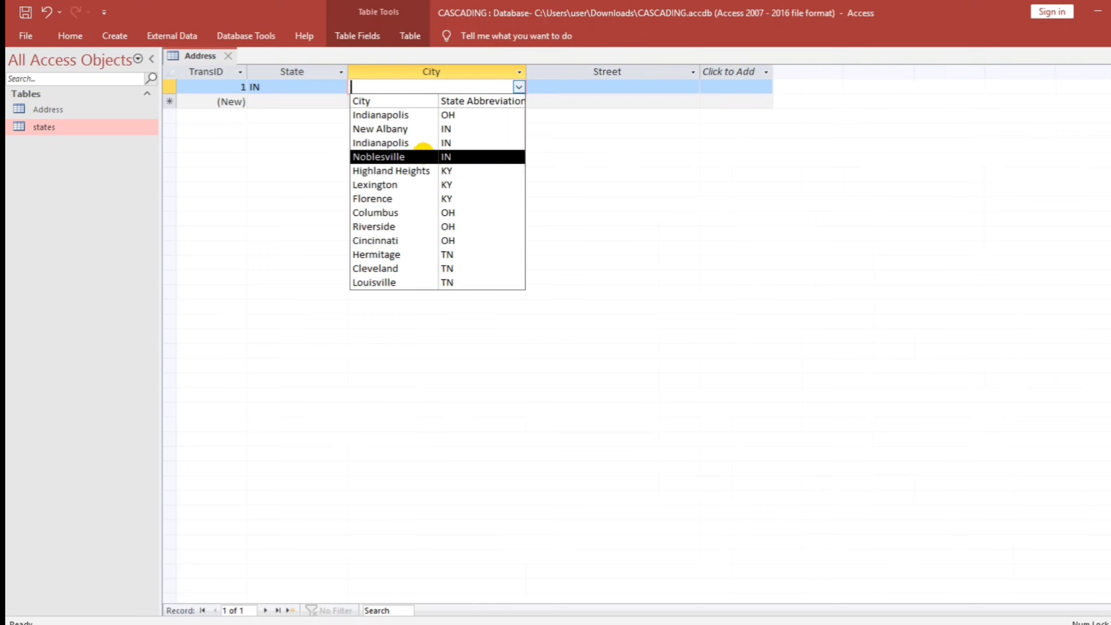
# - Close the Address table with its layout changes saved and create a form based on it
pyautogui.click(227, 56)
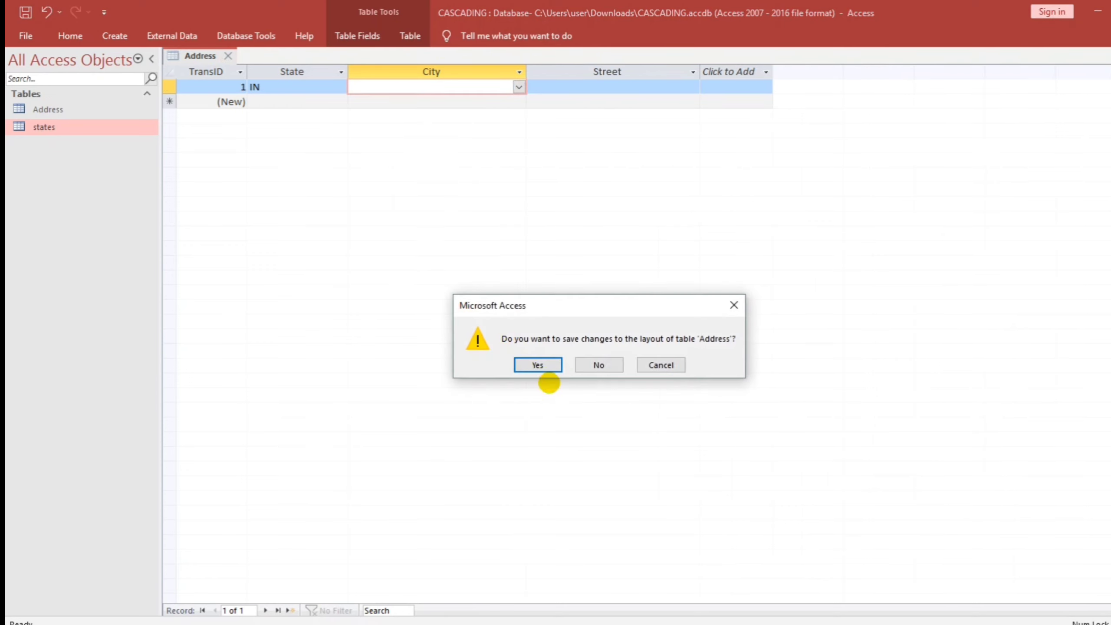
pyautogui.click(539, 365)
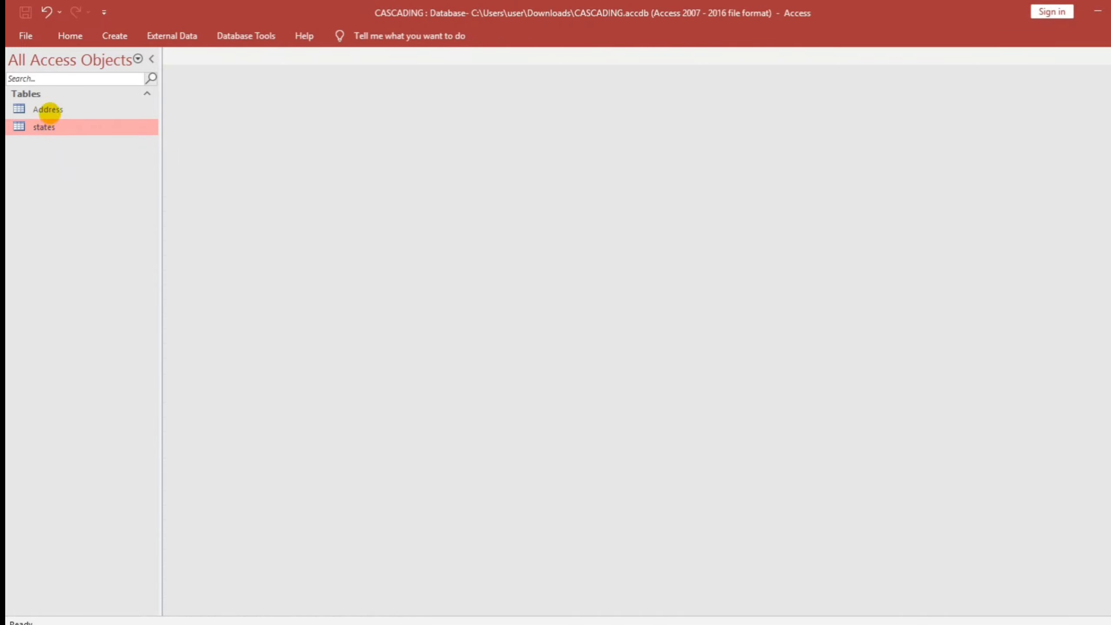
pyautogui.click(47, 110)
pyautogui.click(114, 36)
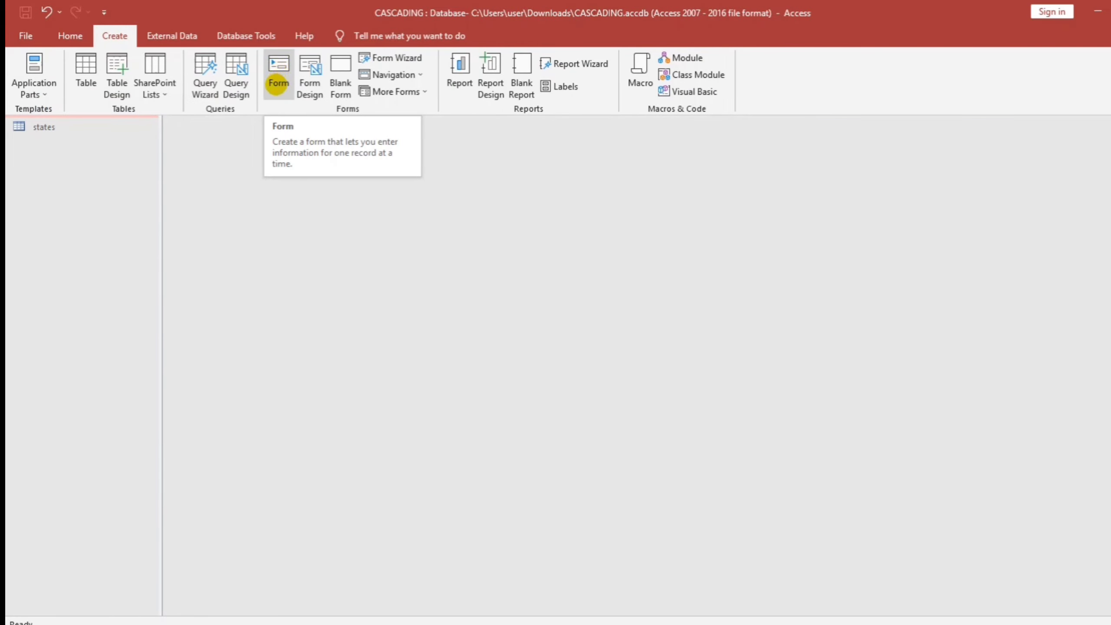
pyautogui.click(279, 72)
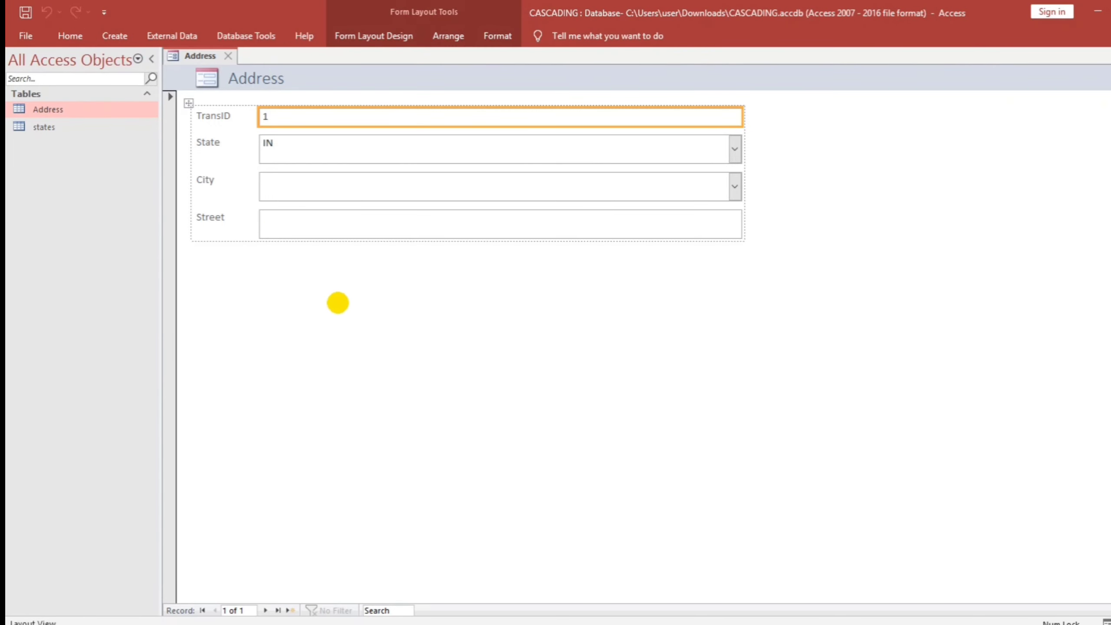
# - Switch the new Address form to Design View
pyautogui.click(339, 301)
pyautogui.rightClick(193, 57)
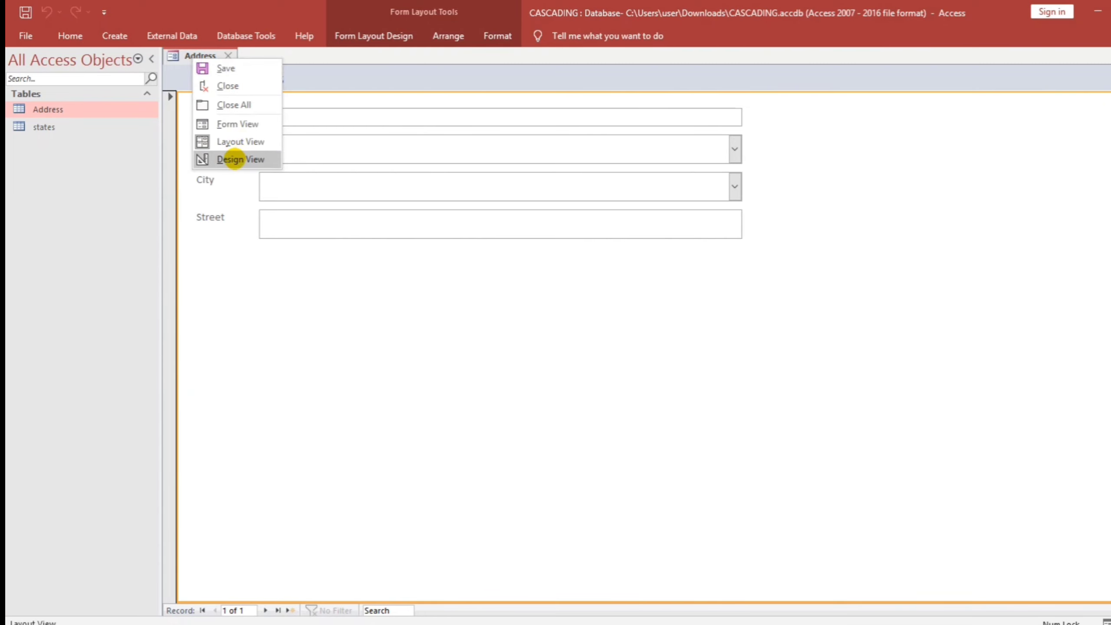
pyautogui.click(235, 160)
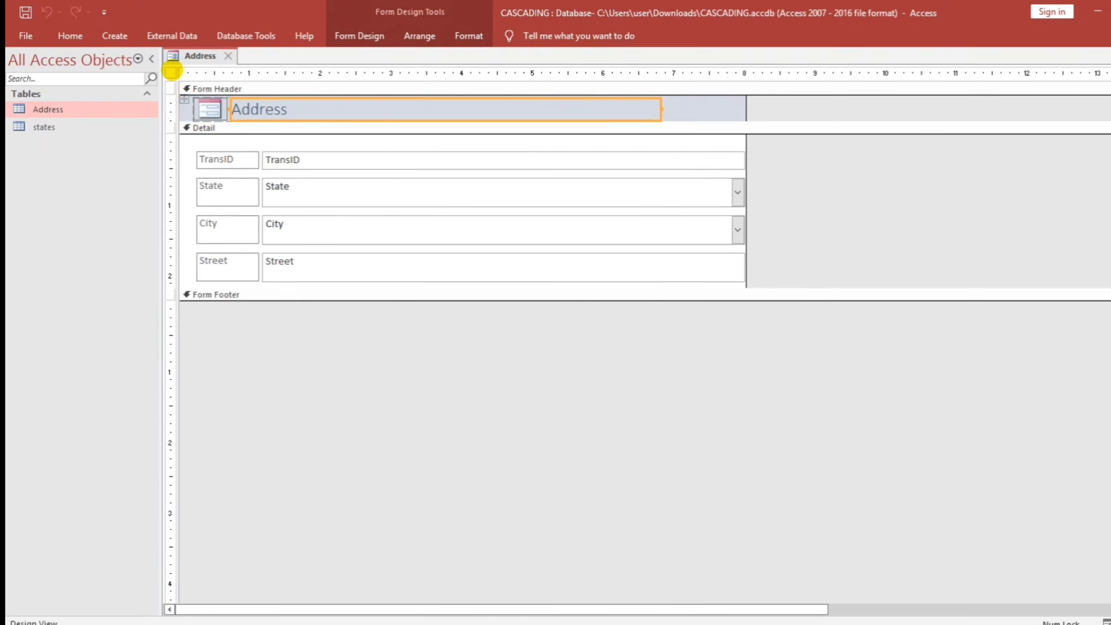
# - Show the property sheet for the whole form and keep the ribbon permanently expanded
pyautogui.click(369, 37)
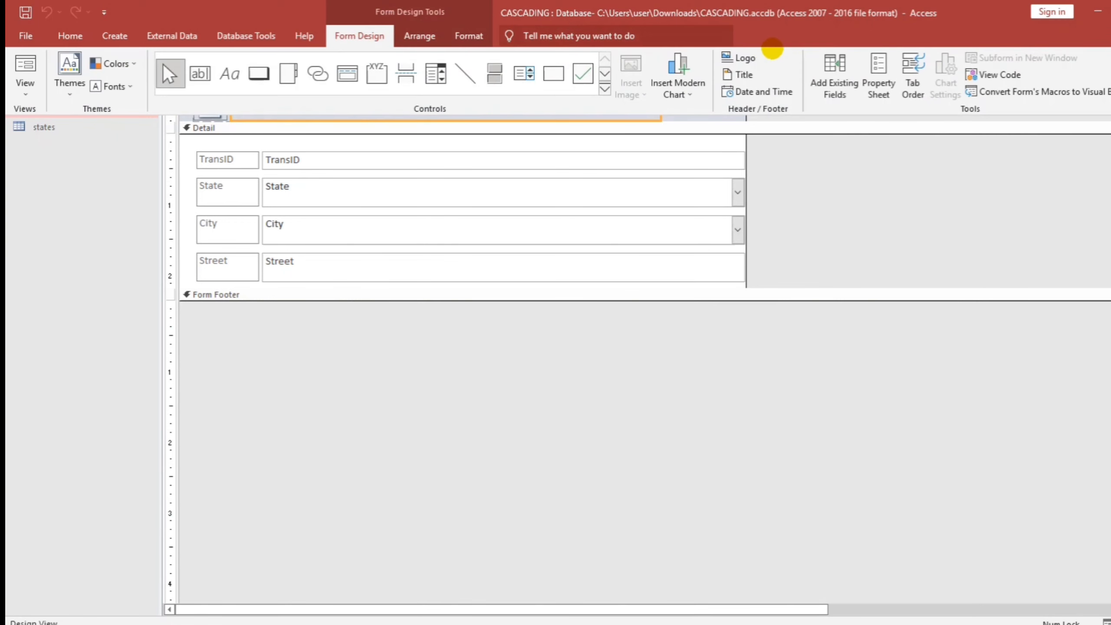
pyautogui.click(879, 79)
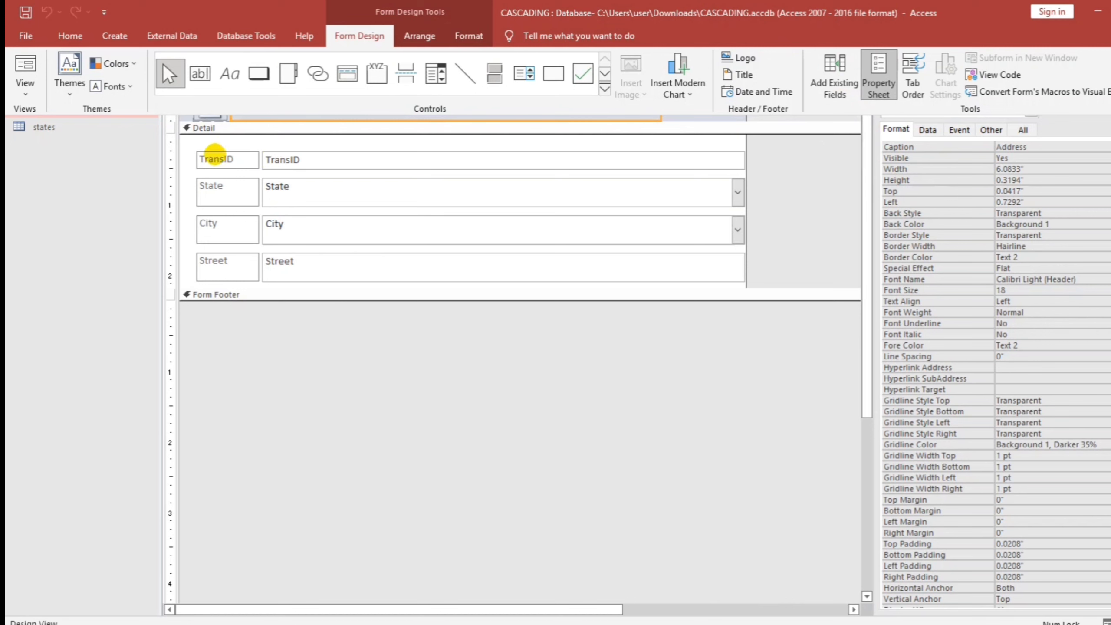
pyautogui.click(868, 305)
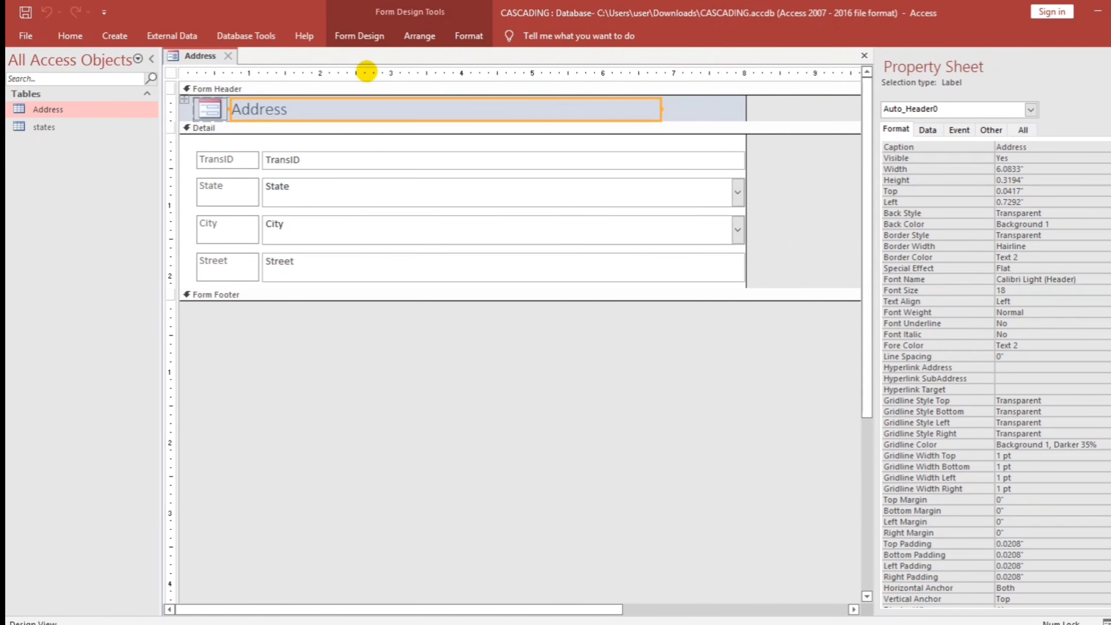
pyautogui.rightClick(365, 35)
pyautogui.click(385, 66)
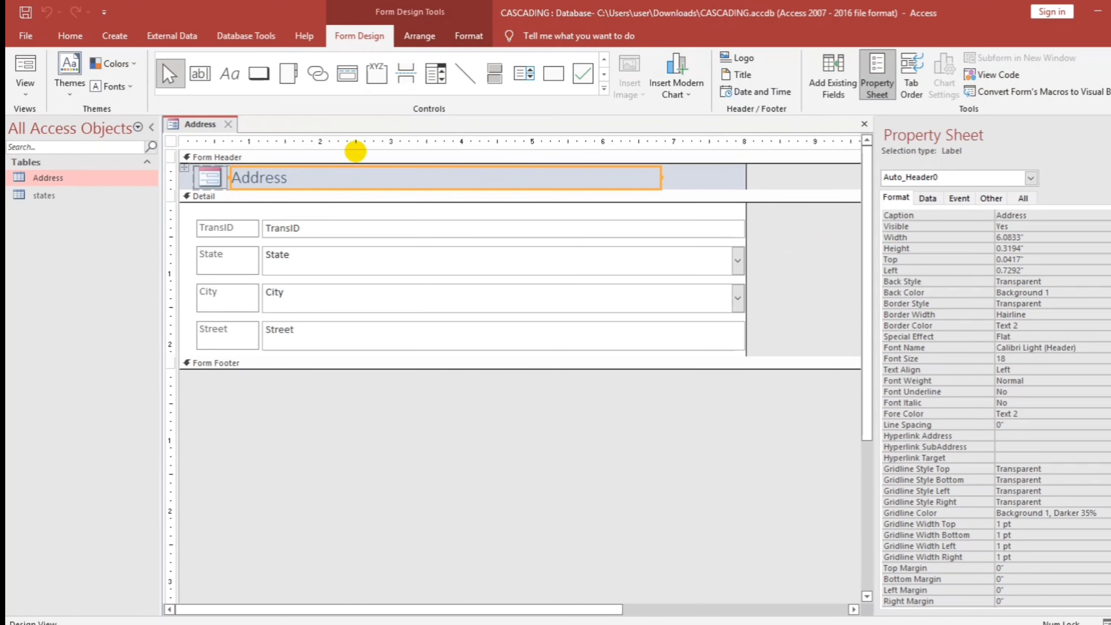
pyautogui.click(170, 141)
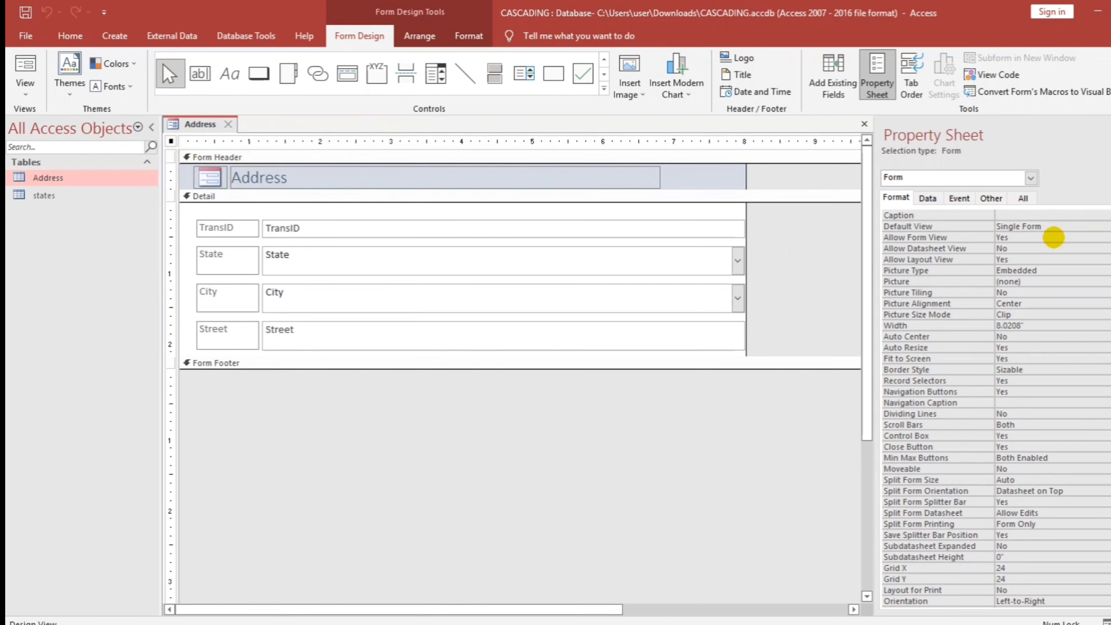
# - Set the form's Default View to Datasheet, then close it and save it as Address
pyautogui.click(1042, 225)
pyautogui.hotkey('alt', 'Down')
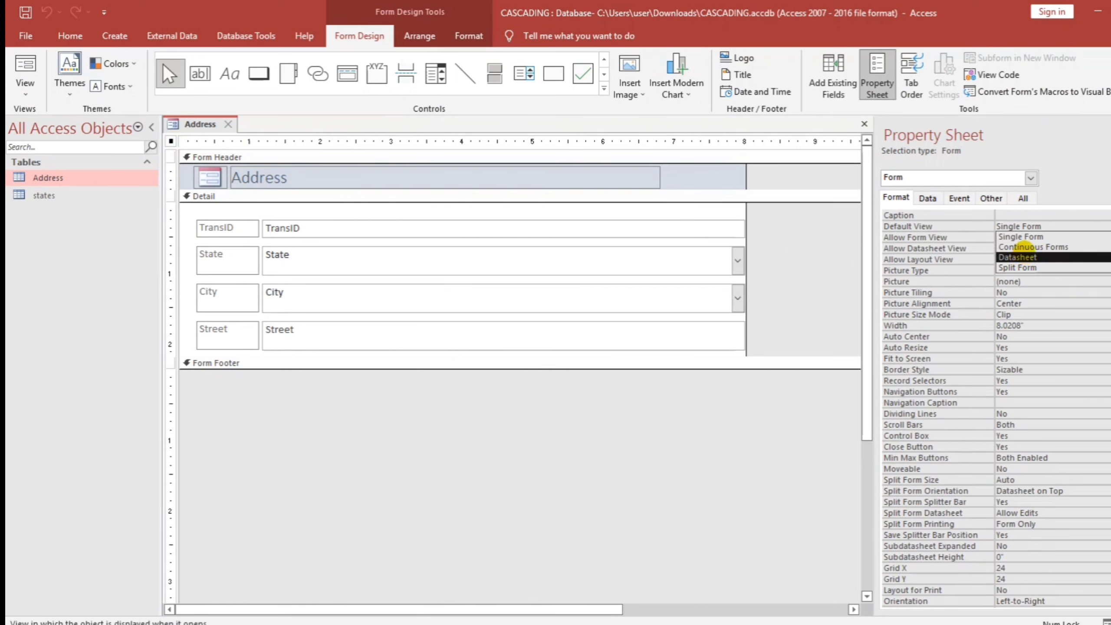
pyautogui.click(1018, 258)
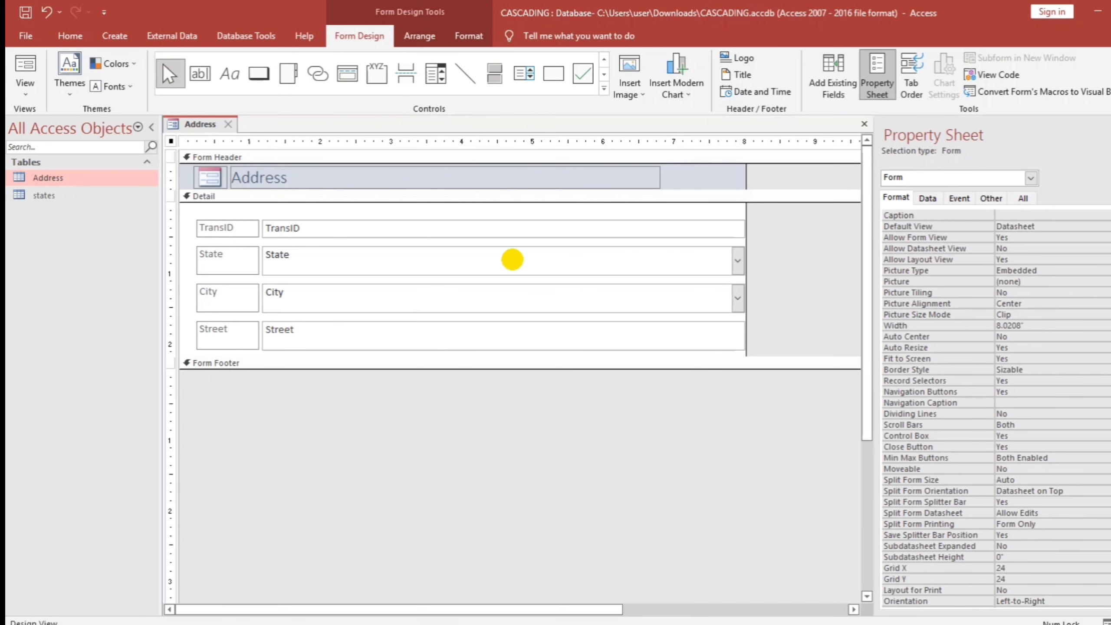
pyautogui.click(227, 124)
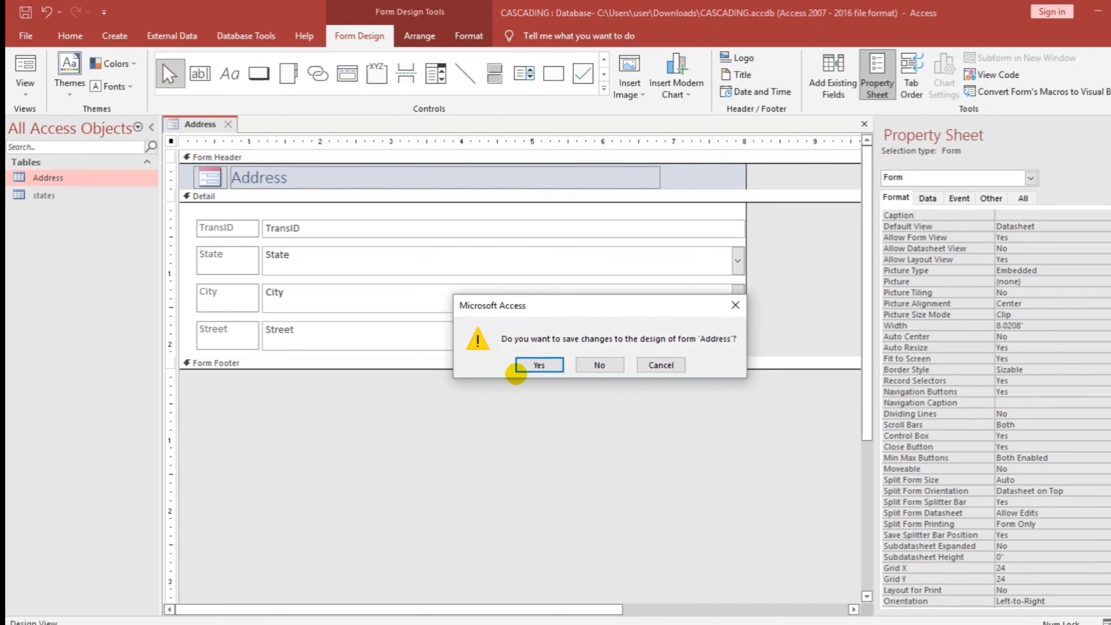
pyautogui.click(521, 361)
pyautogui.click(579, 252)
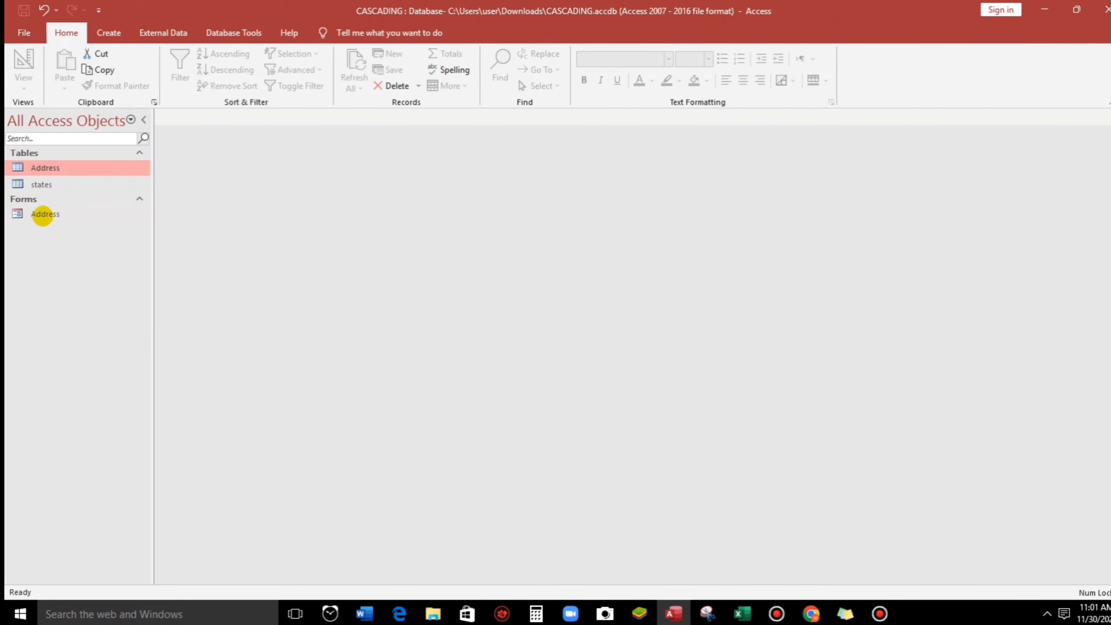
# - Open the Address form and check the choices offered for City in the first record
pyautogui.doubleClick(43, 214)
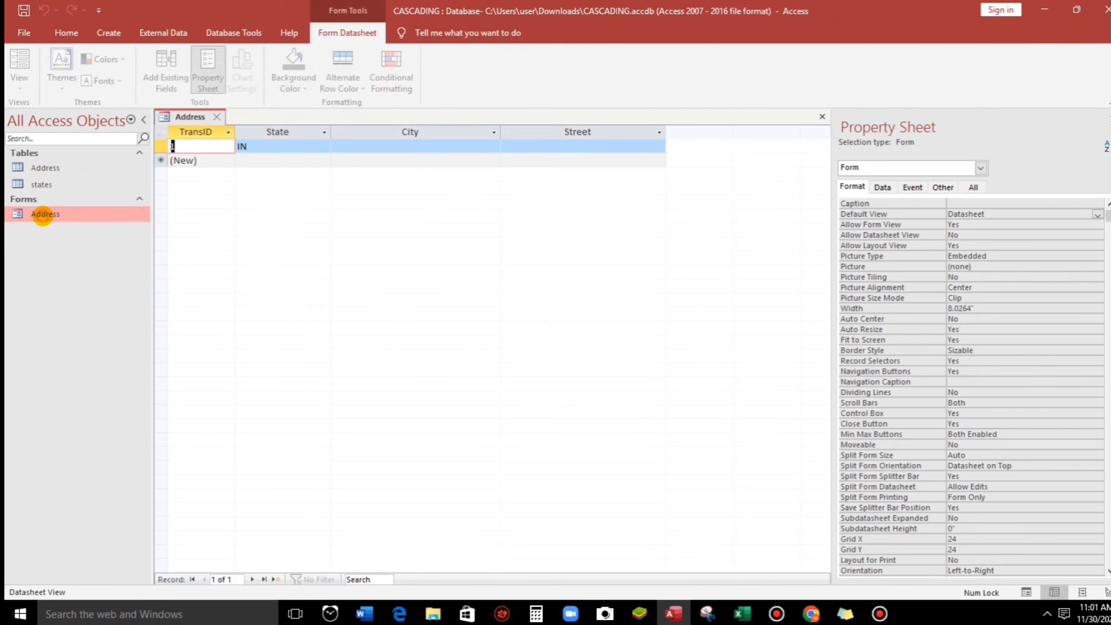
pyautogui.click(362, 148)
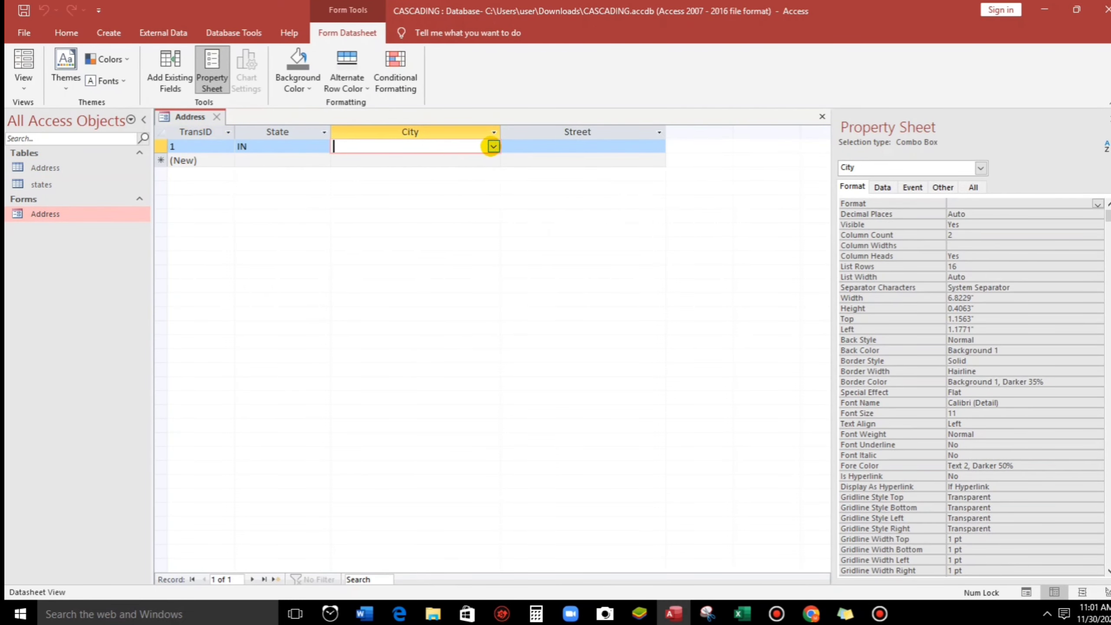
pyautogui.click(493, 147)
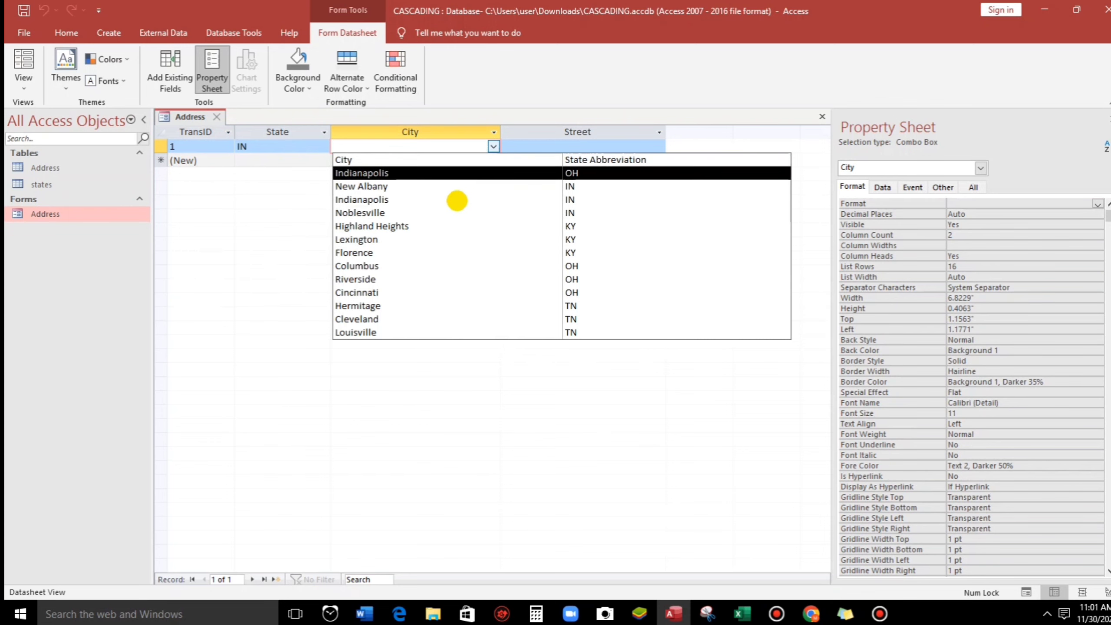
pyautogui.click(255, 250)
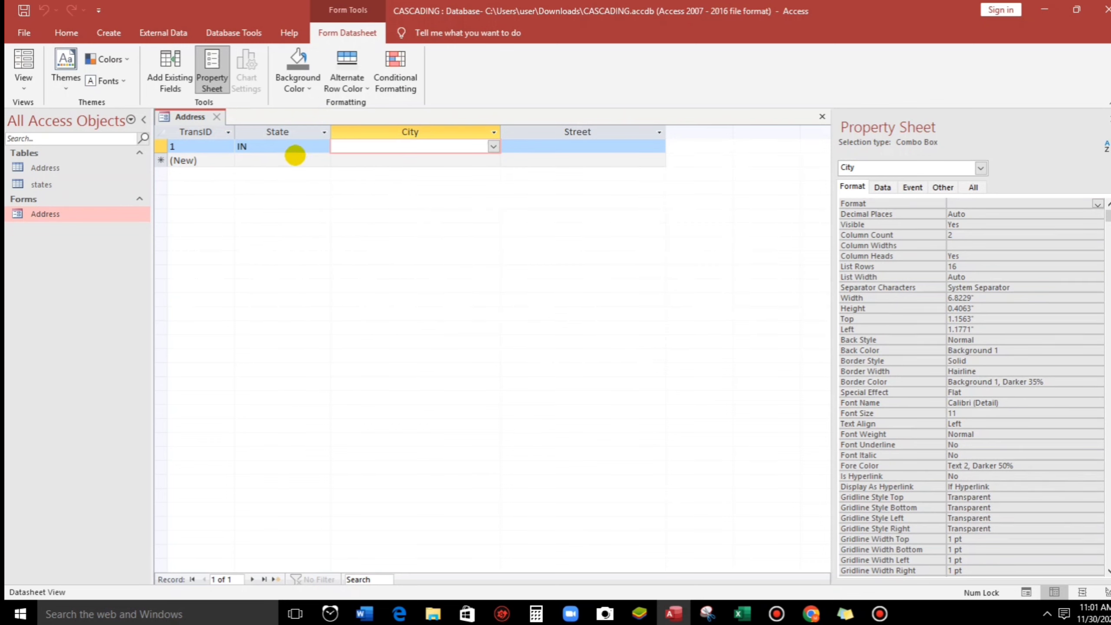
pyautogui.click(494, 146)
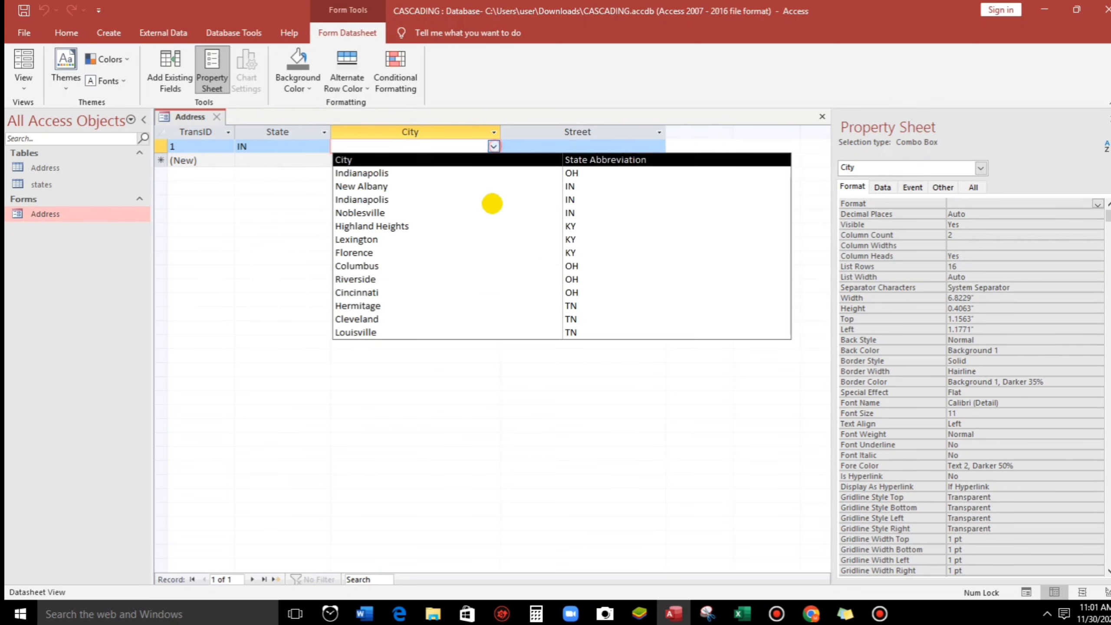
pyautogui.click(246, 246)
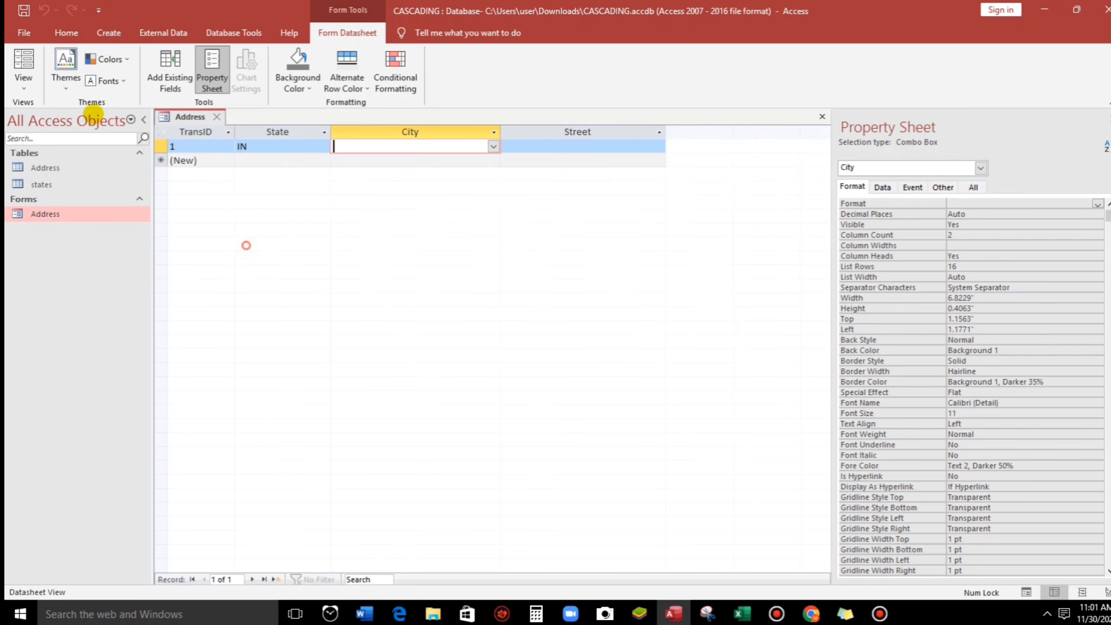
pyautogui.click(23, 83)
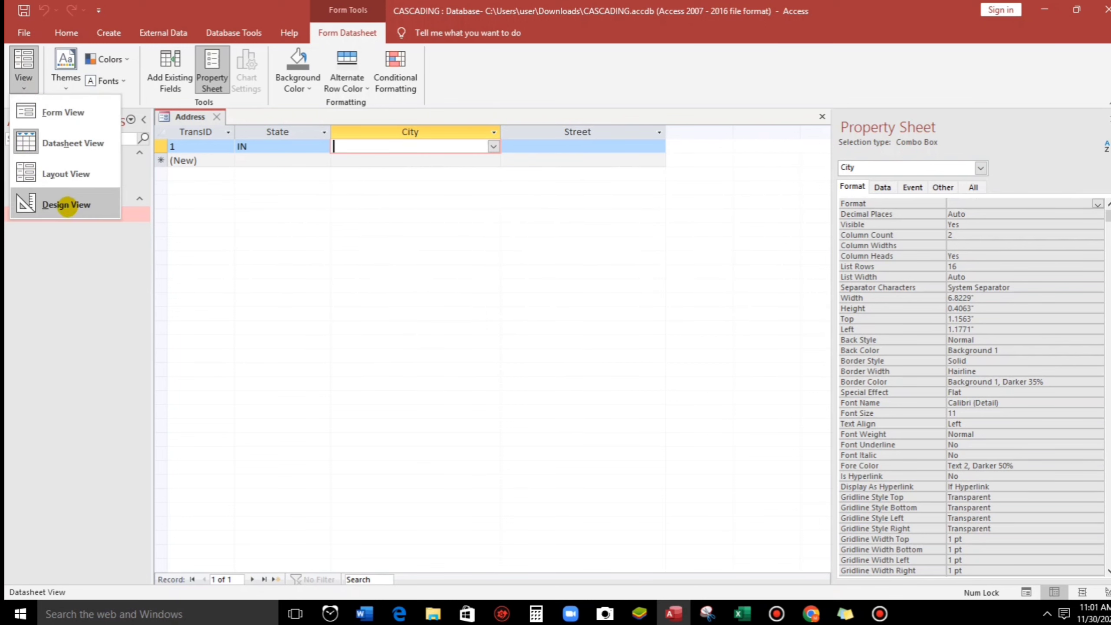
pyautogui.click(323, 209)
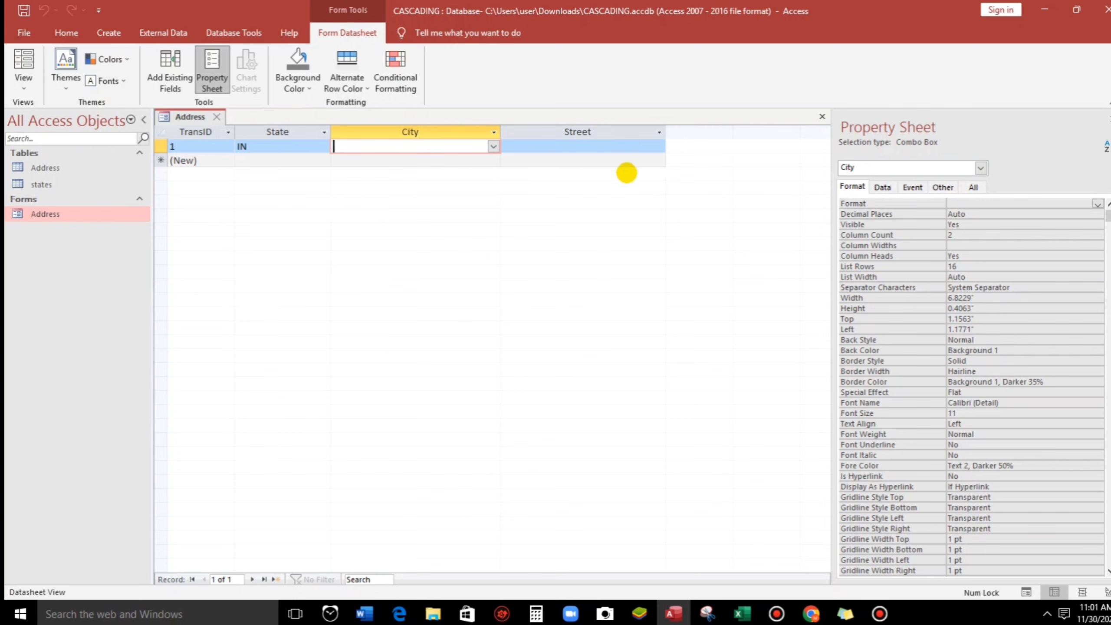
# - Add the criterion [forms]![Address]![State] to State Abbreviation in City's row source query, then close the query with its changes saved
pyautogui.click(882, 188)
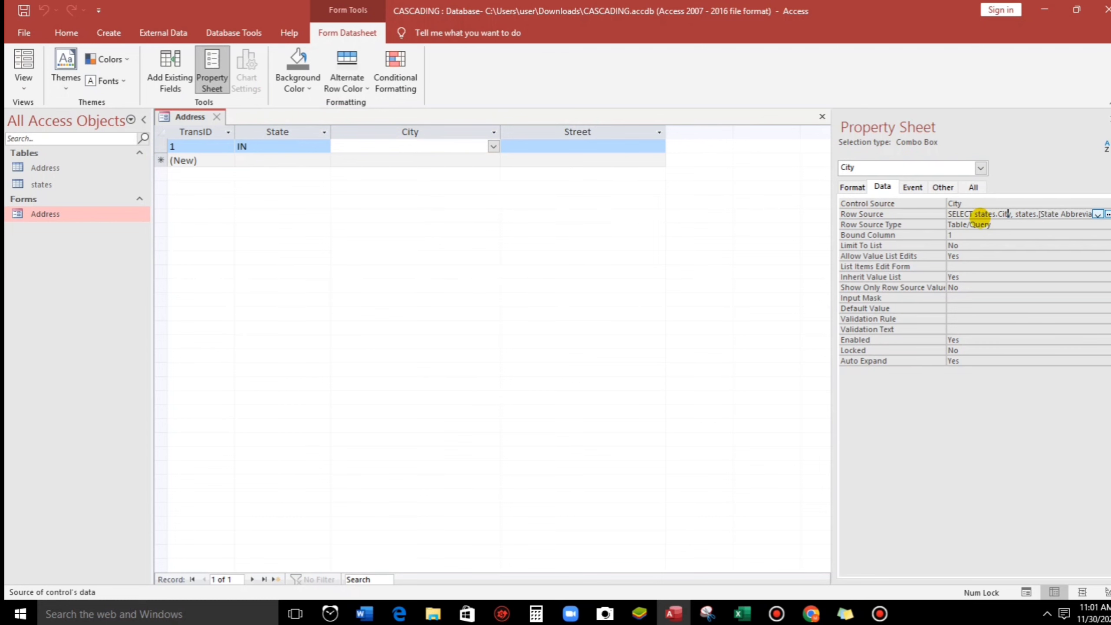
pyautogui.click(1108, 214)
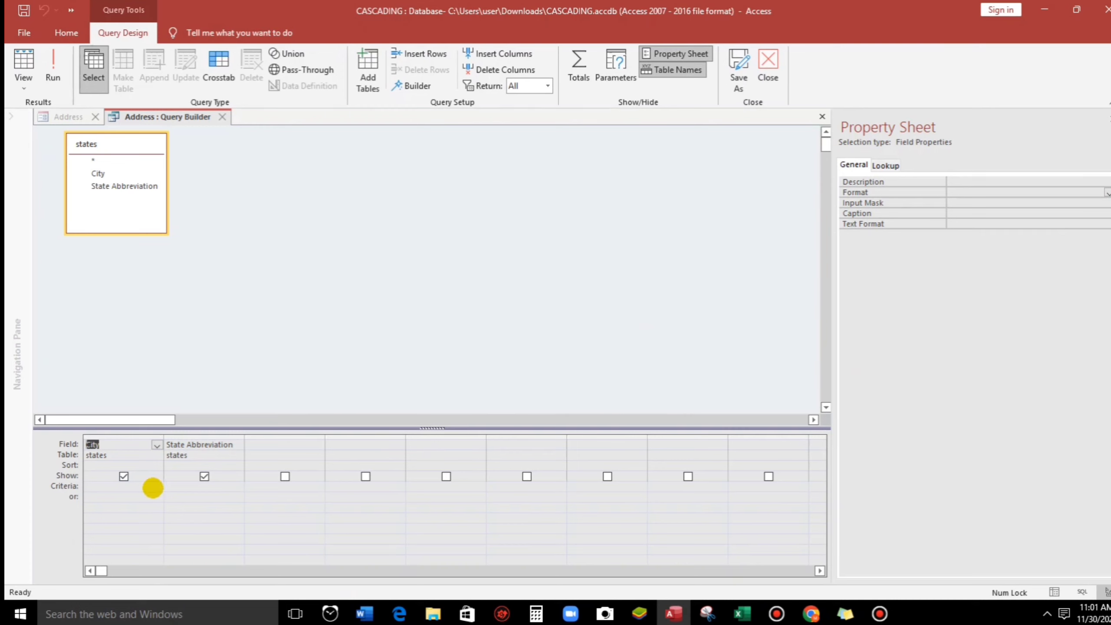
pyautogui.click(167, 487)
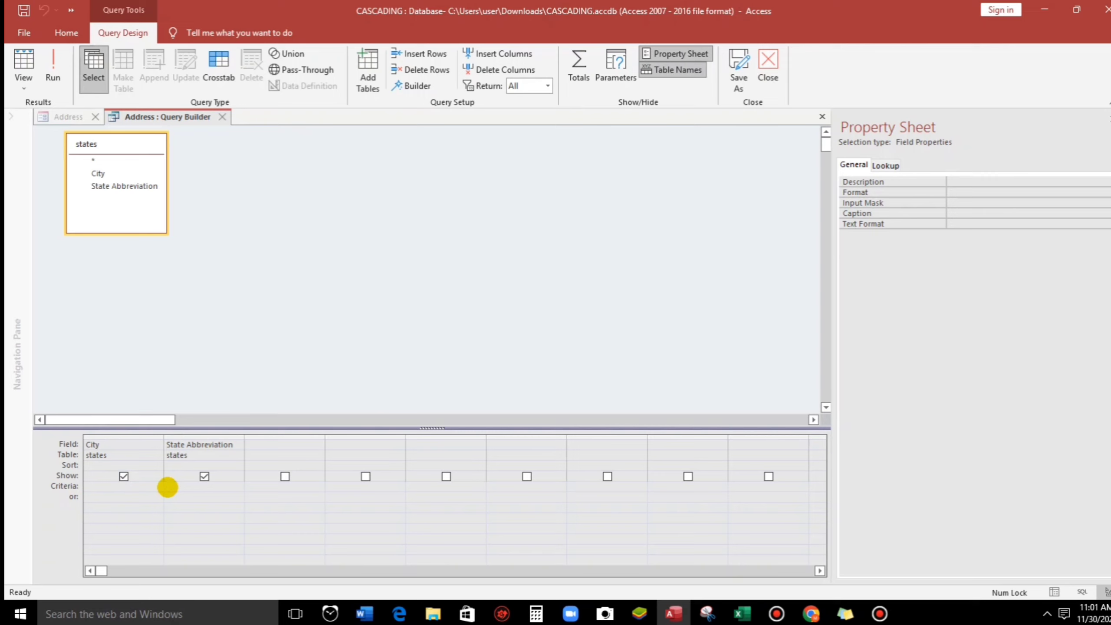
pyautogui.write('forms')
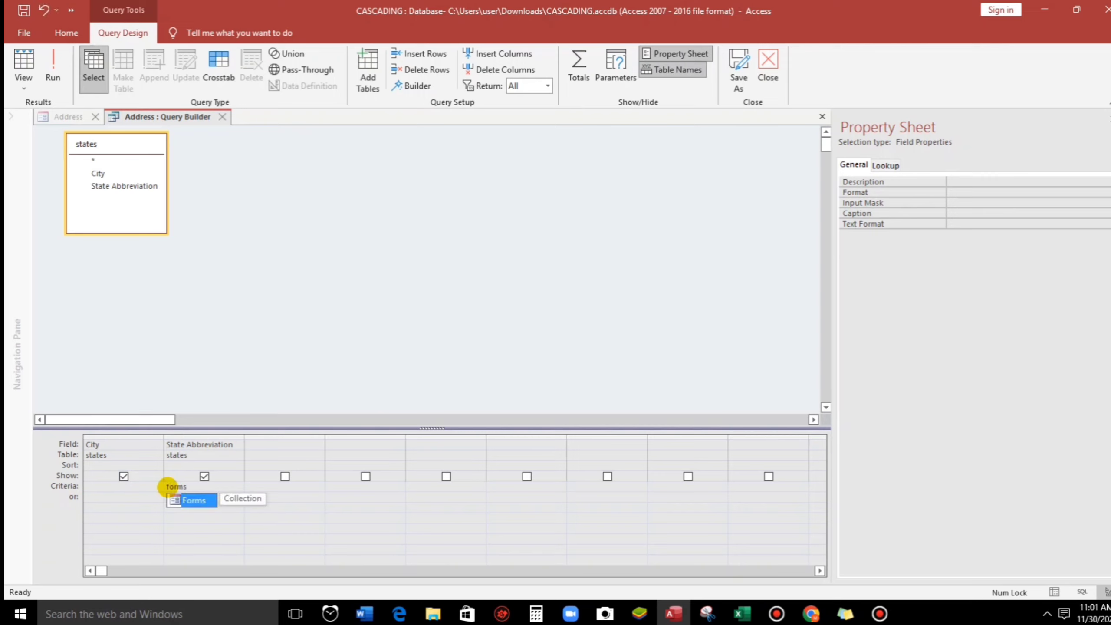
pyautogui.write('!')
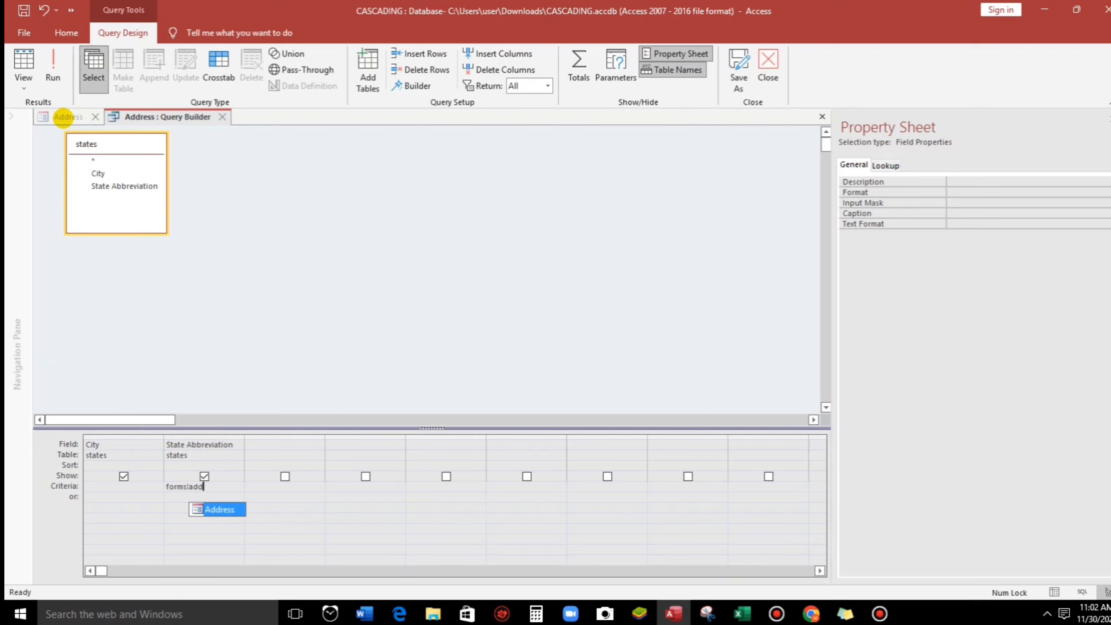
pyautogui.write('add')
pyautogui.press('Tab')
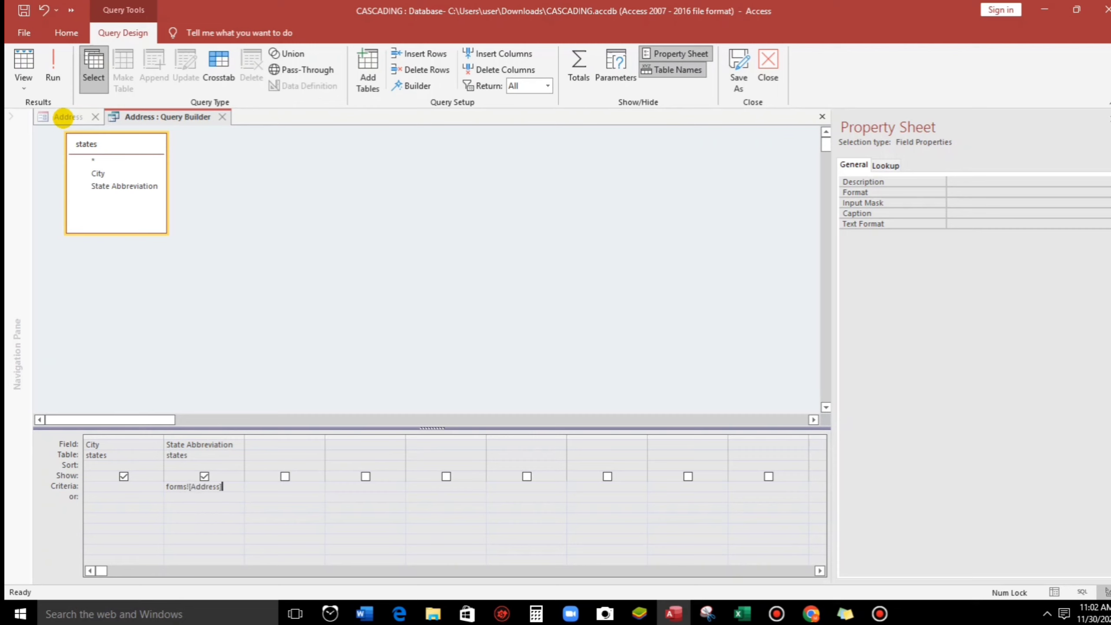
pyautogui.write('!')
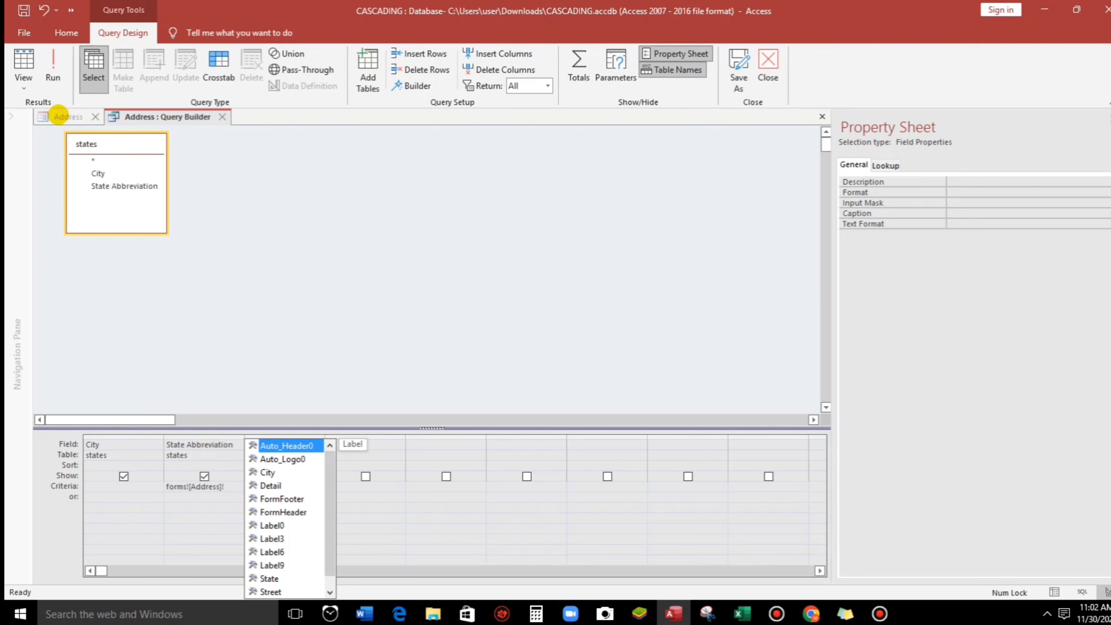
pyautogui.doubleClick(268, 579)
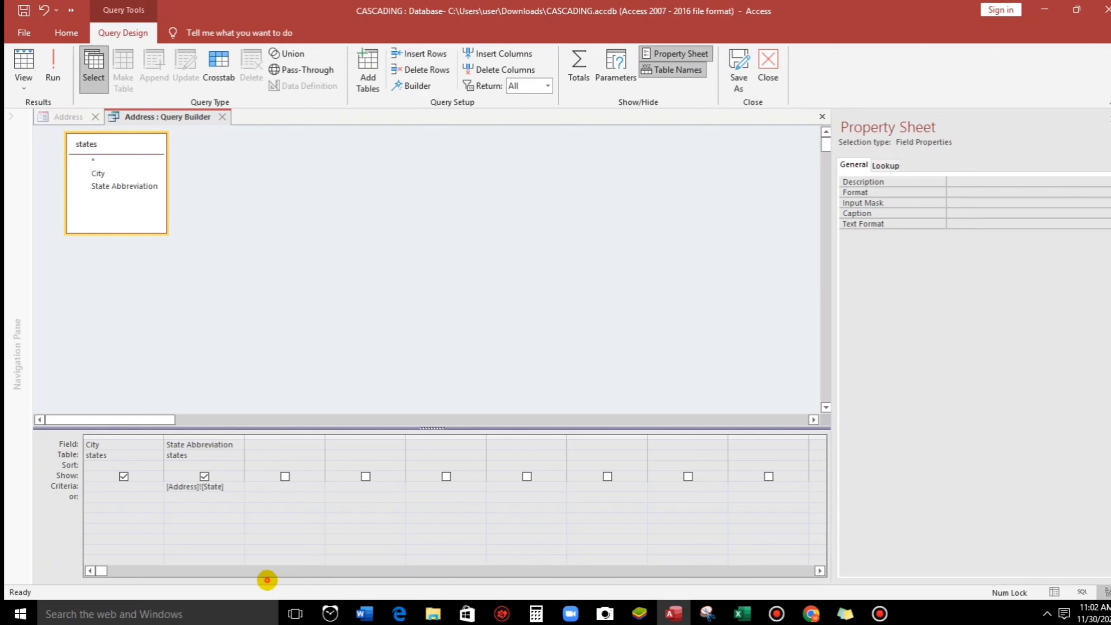
pyautogui.click(260, 528)
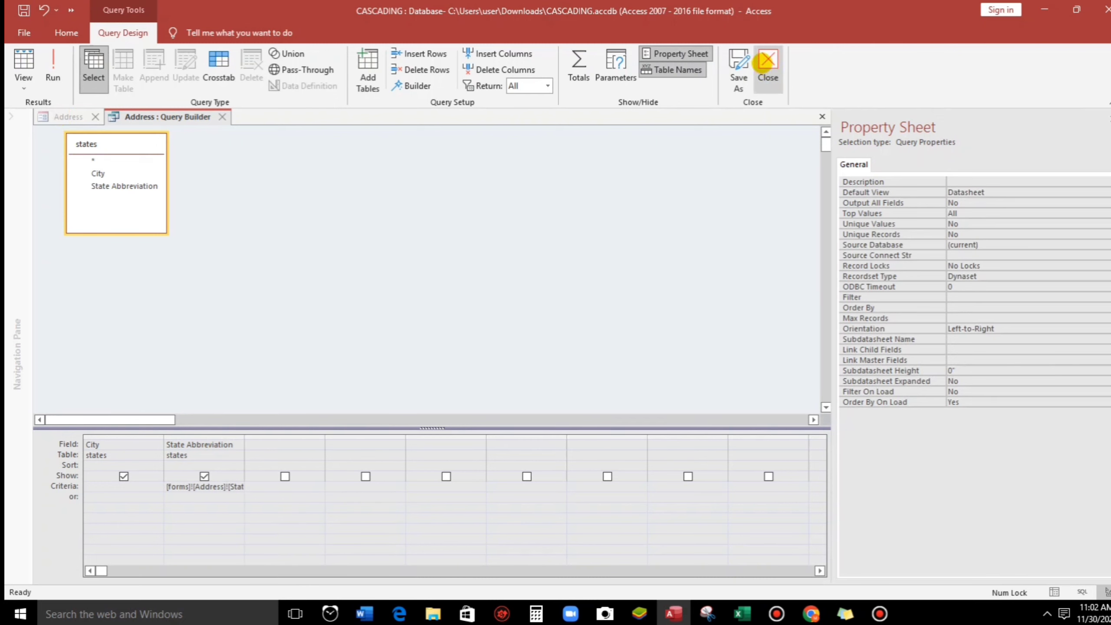
pyautogui.click(764, 66)
pyautogui.click(509, 359)
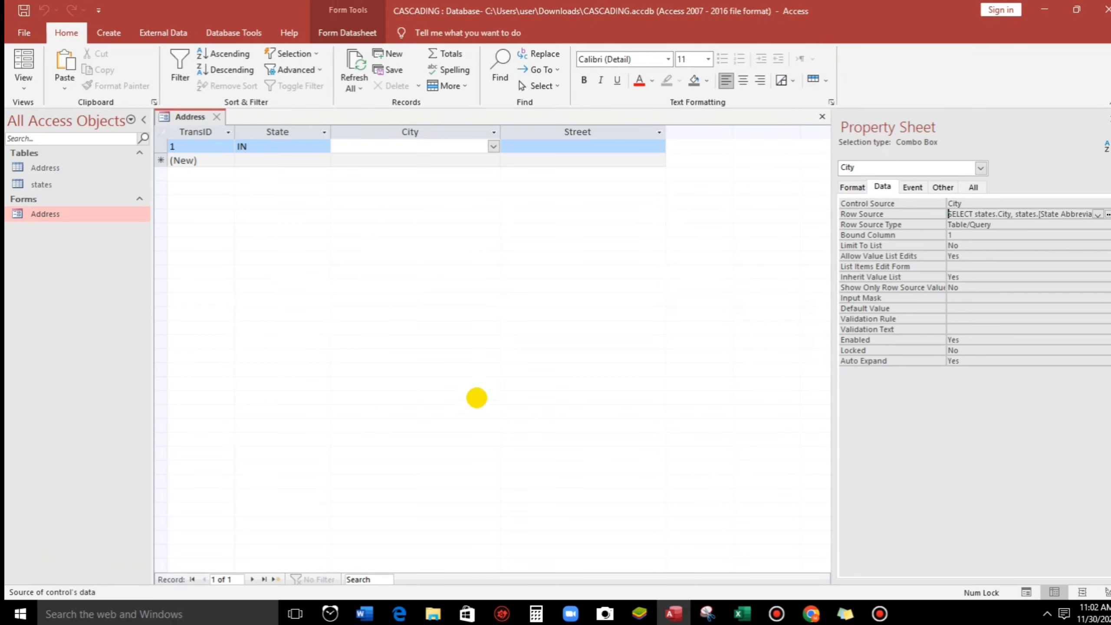
# - Choose Indianapolis as the City in the first record and enter street1 as its Street
pyautogui.click(494, 147)
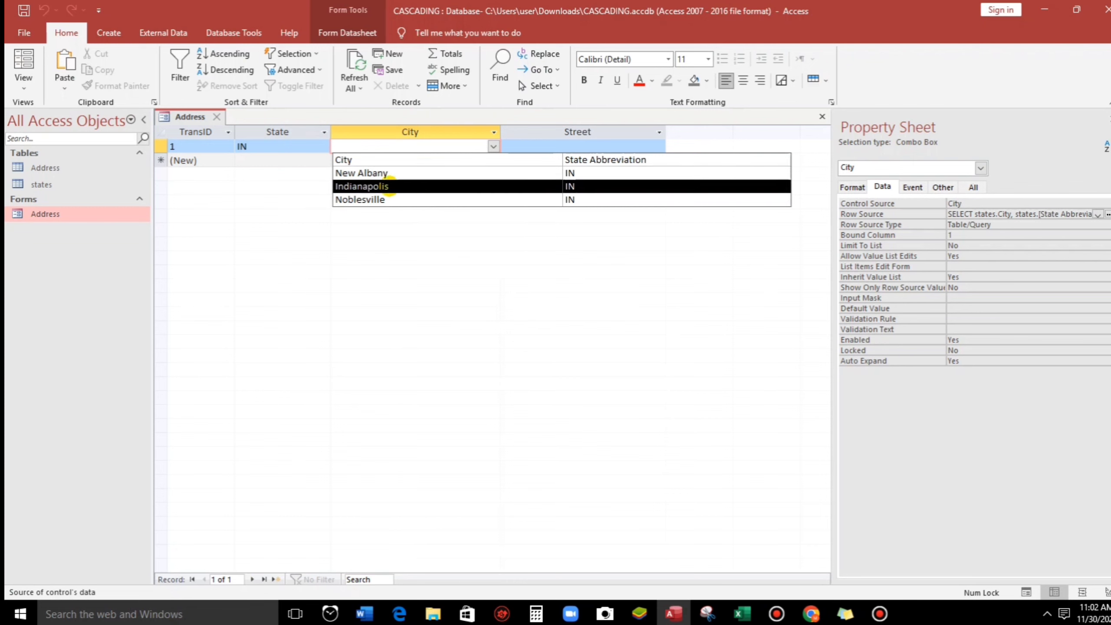
pyautogui.click(373, 185)
pyautogui.click(543, 147)
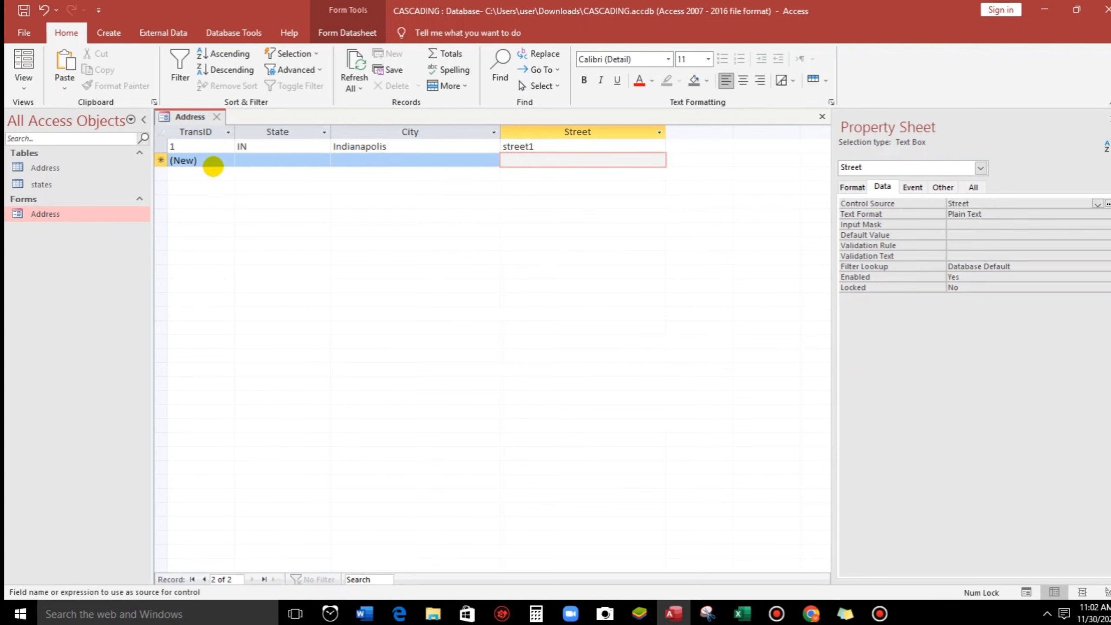
# - Choose OH as the State in a new second record and check the choices offered for City
pyautogui.click(249, 158)
pyautogui.click(324, 160)
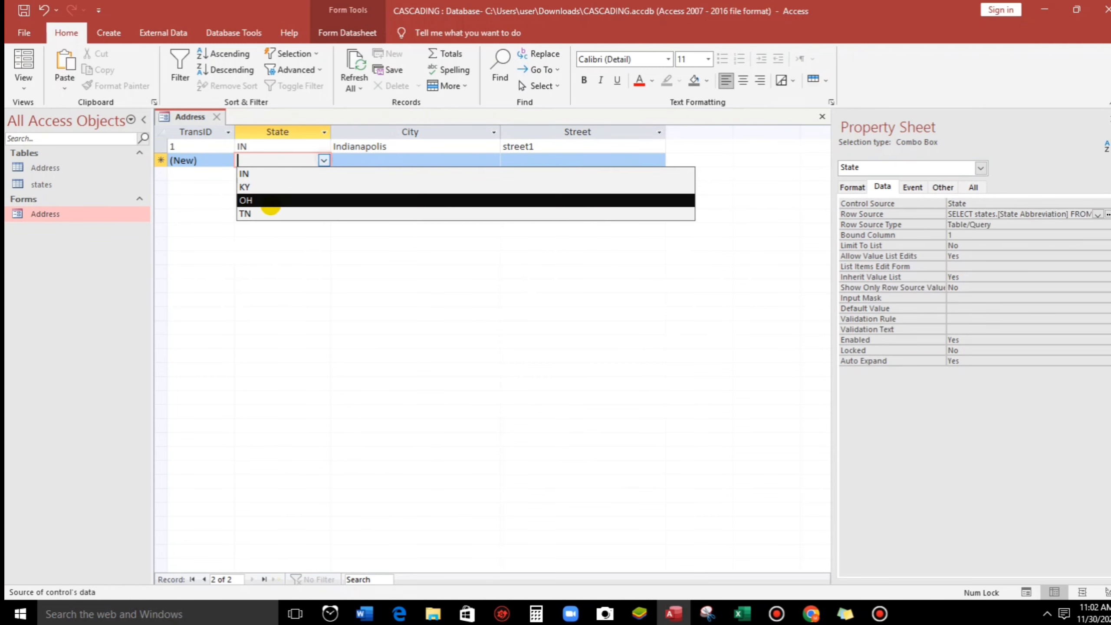
pyautogui.click(269, 204)
pyautogui.click(357, 161)
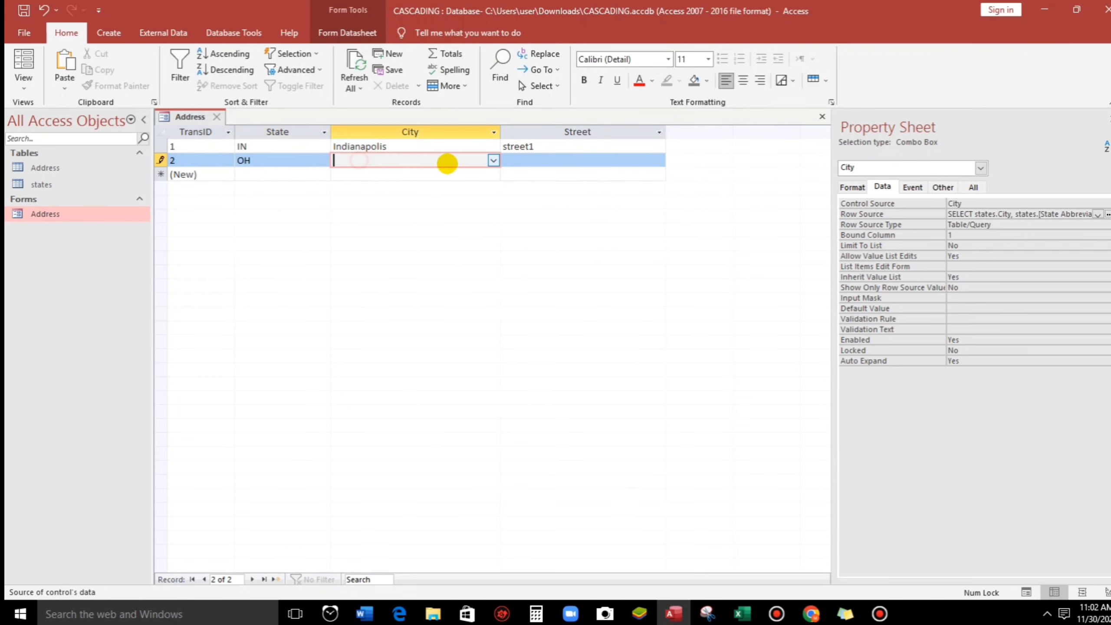
pyautogui.click(494, 160)
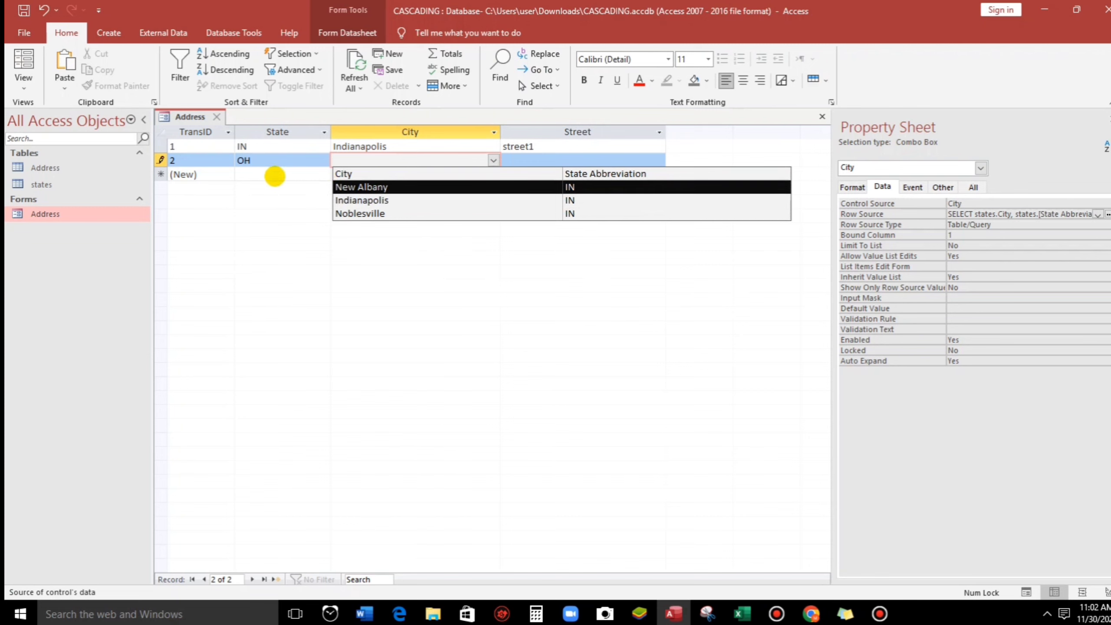
pyautogui.click(259, 162)
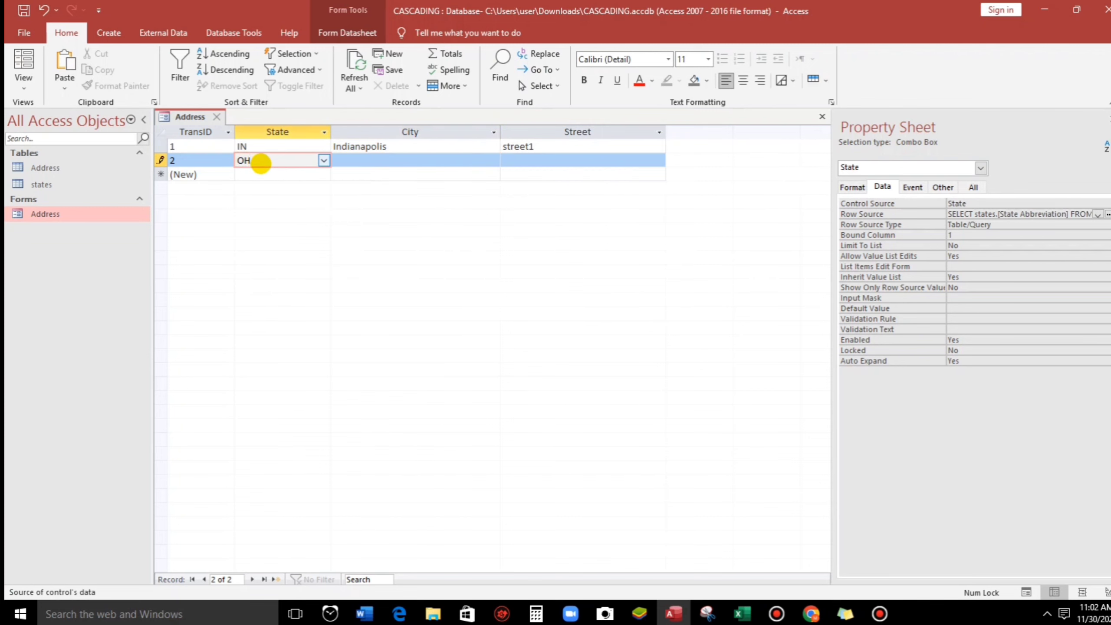
pyautogui.click(372, 162)
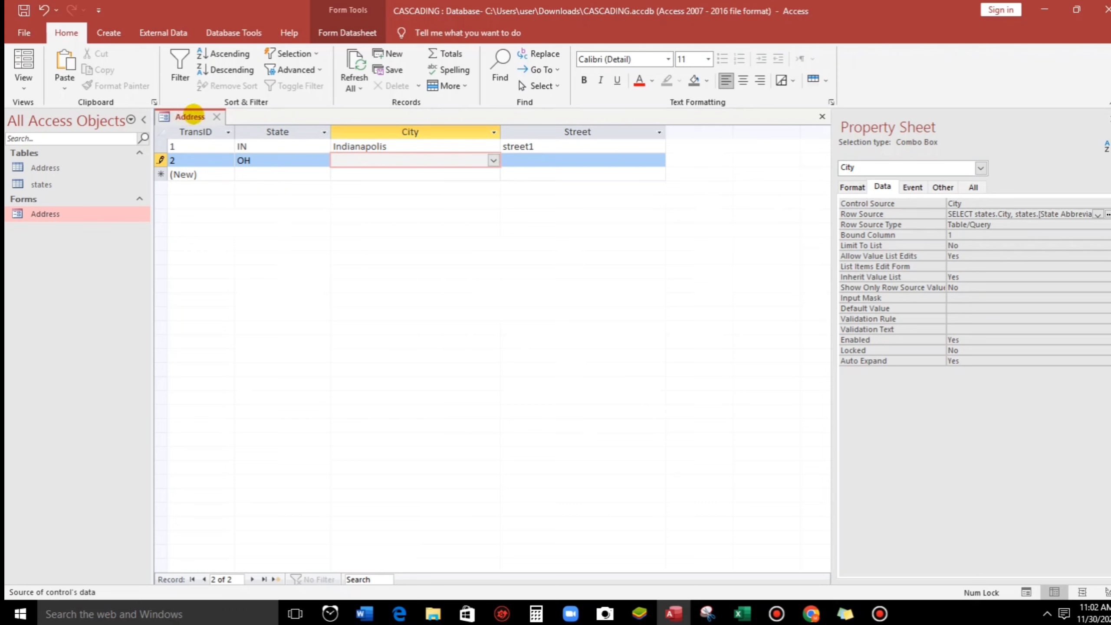
# - Switch the Address form to Design View and create an After Update event procedure for the State combo box with Code Builder
pyautogui.rightClick(190, 113)
pyautogui.click(232, 212)
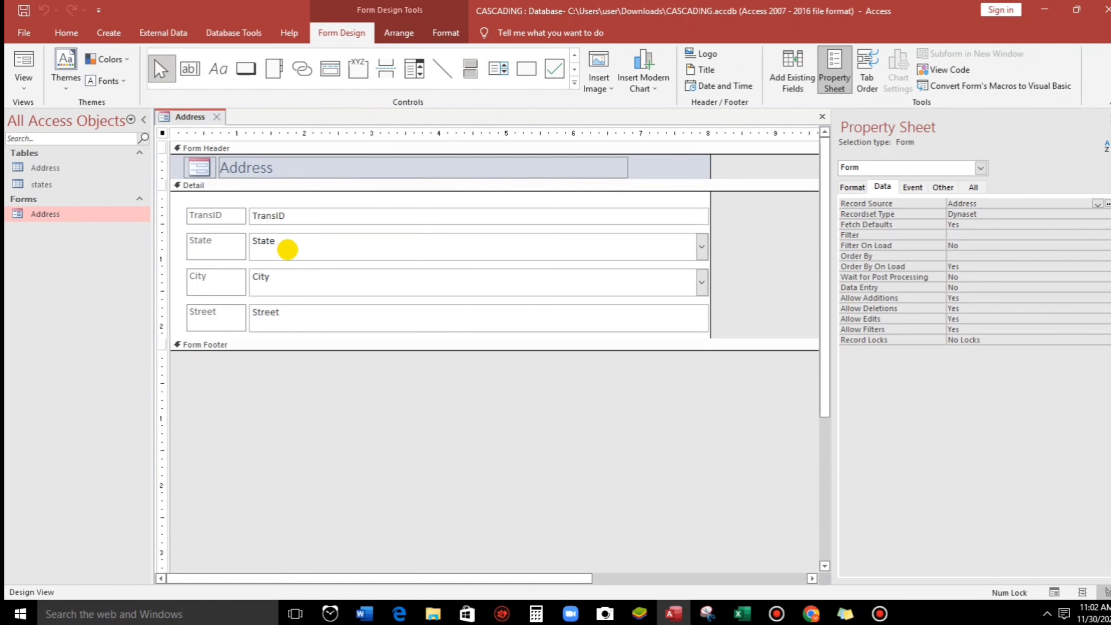
pyautogui.click(287, 243)
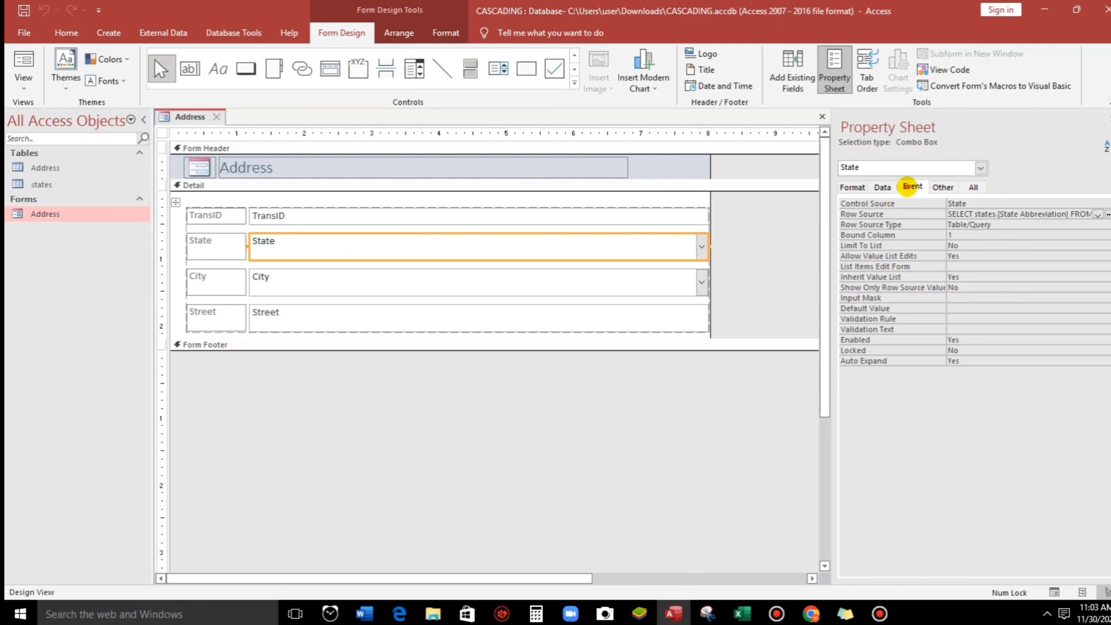
pyautogui.click(913, 187)
pyautogui.click(978, 225)
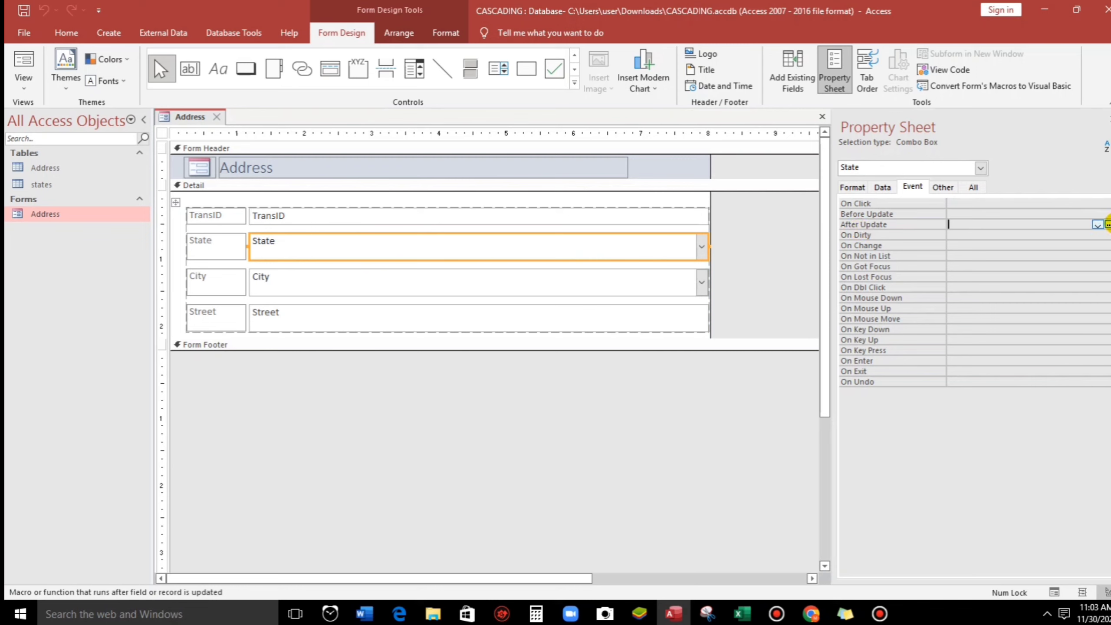
pyautogui.click(1107, 224)
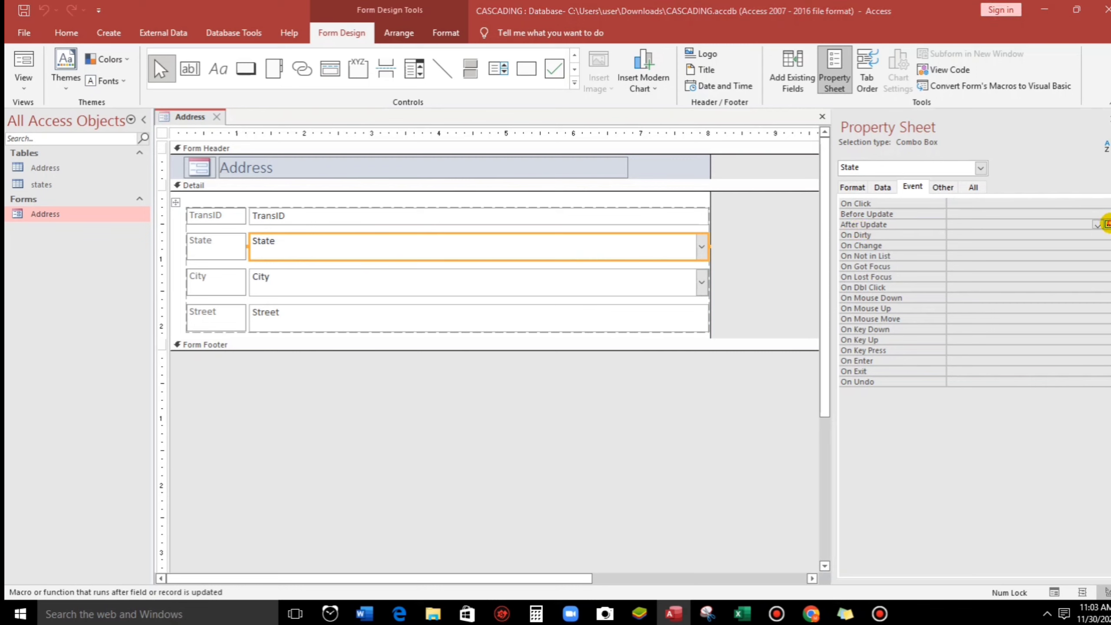
pyautogui.click(513, 181)
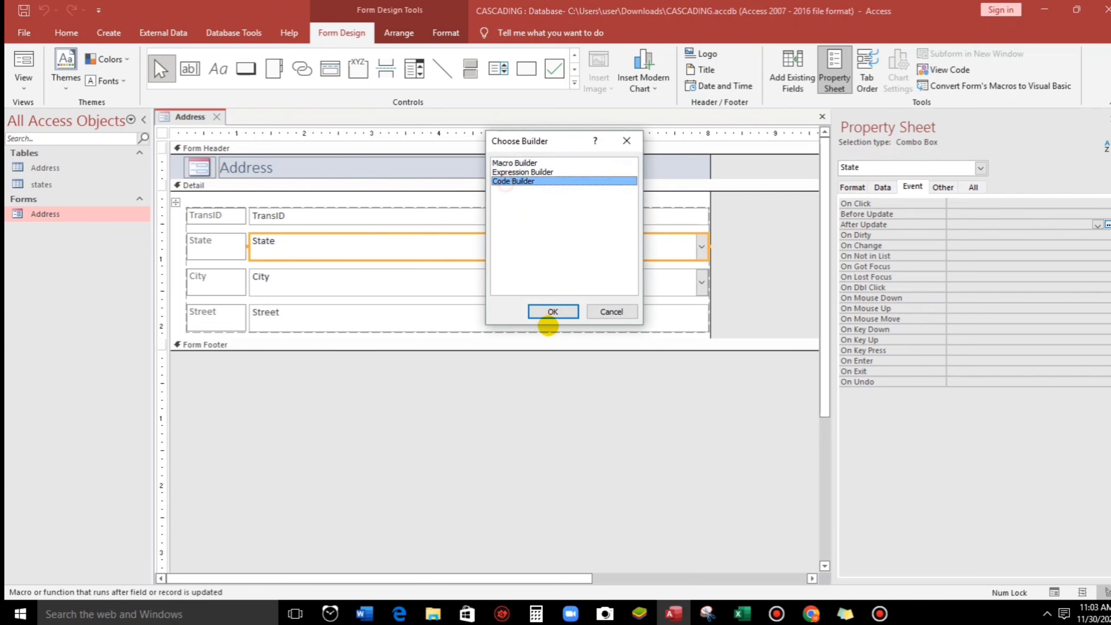
pyautogui.click(553, 312)
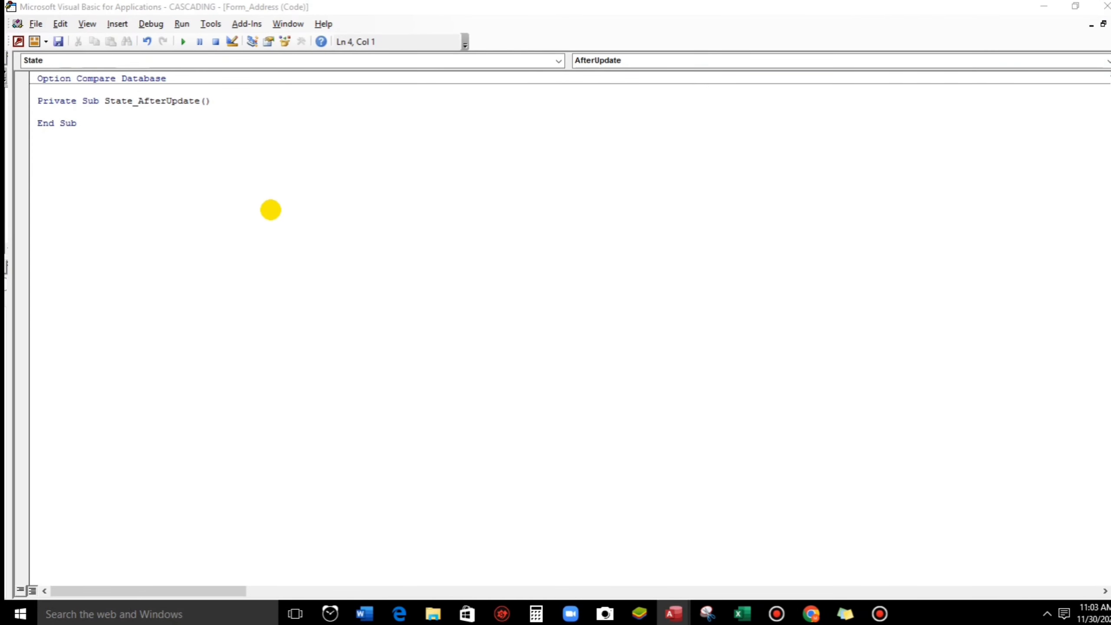
# - Check the City combo box's control name, enter Me.City.Requery in State's After Update procedure, and save the code
pyautogui.hotkey('alt', 'F11')
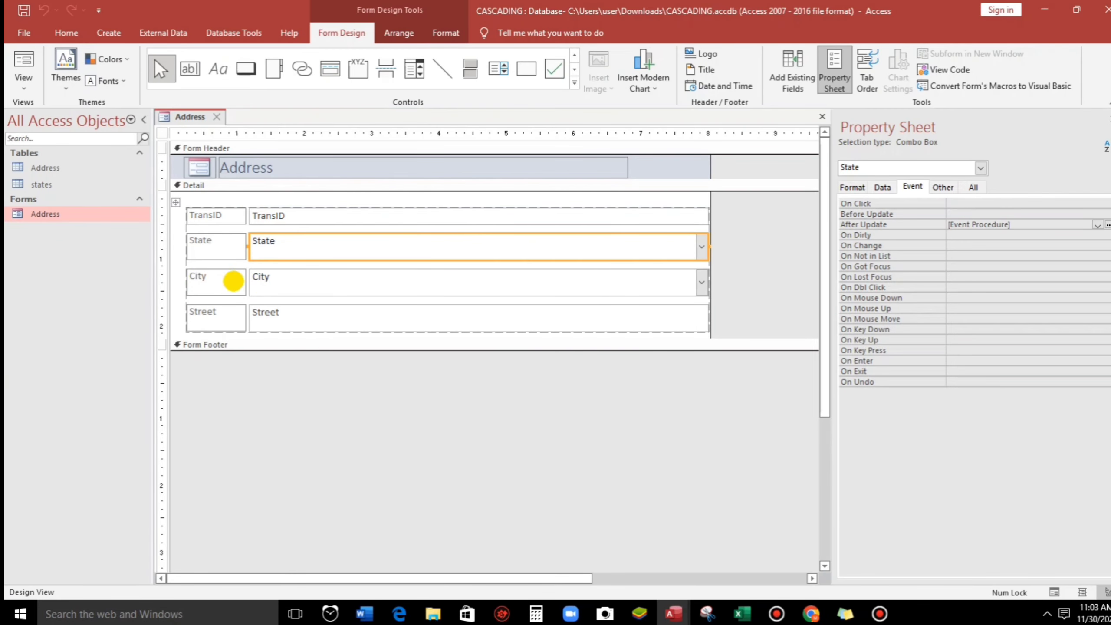
pyautogui.click(286, 285)
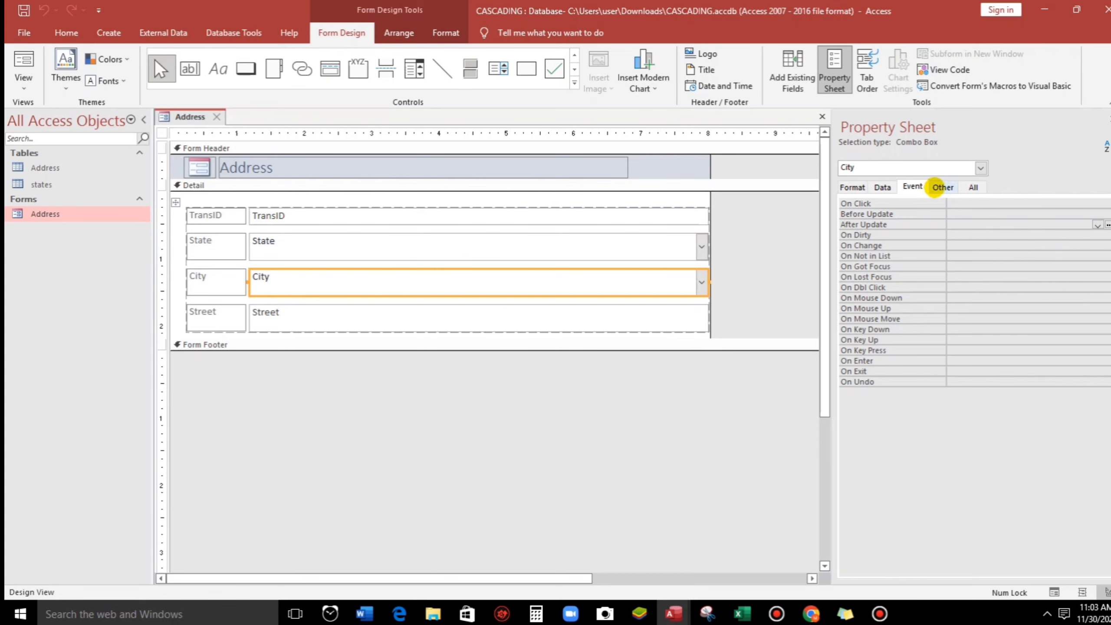
pyautogui.click(941, 187)
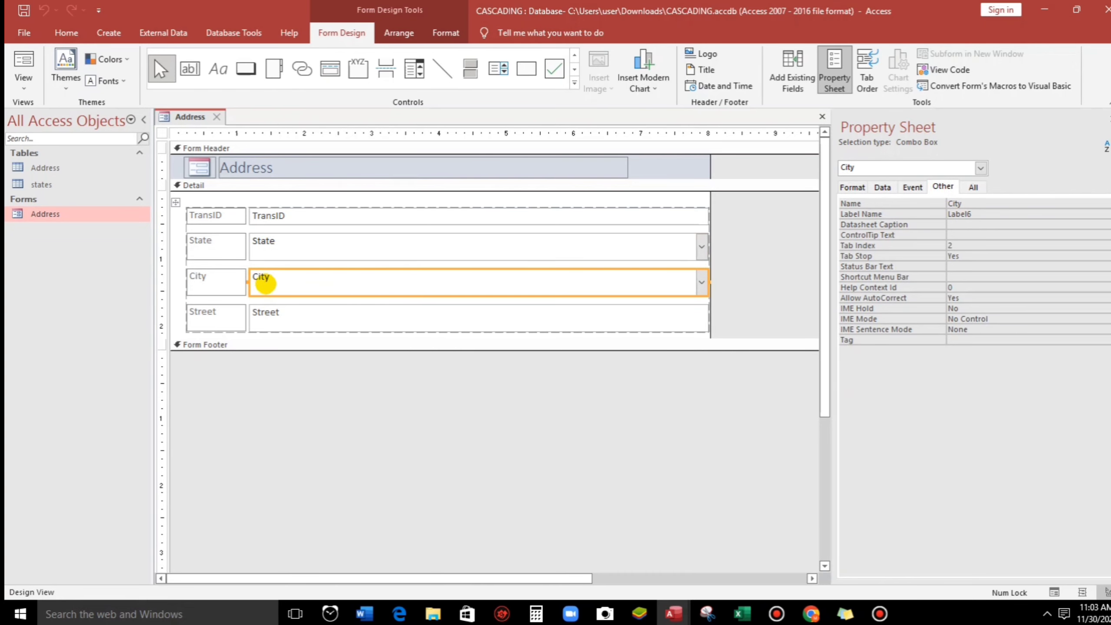
pyautogui.hotkey('alt', 'F11')
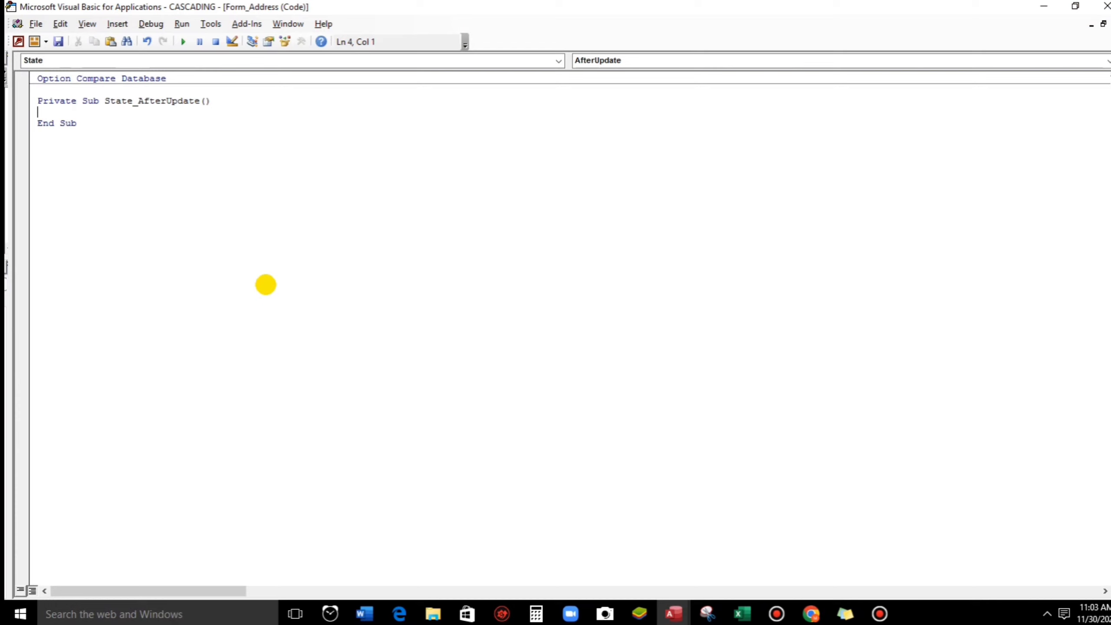
pyautogui.write('me.City')
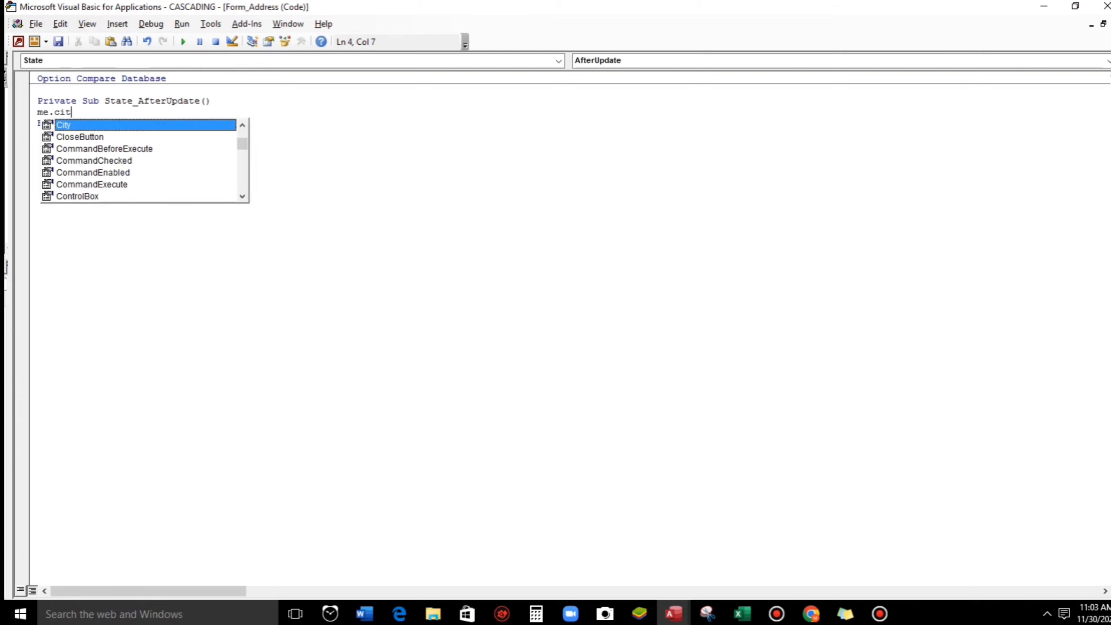
pyautogui.press('Tab')
pyautogui.write('.req')
pyautogui.press('Tab')
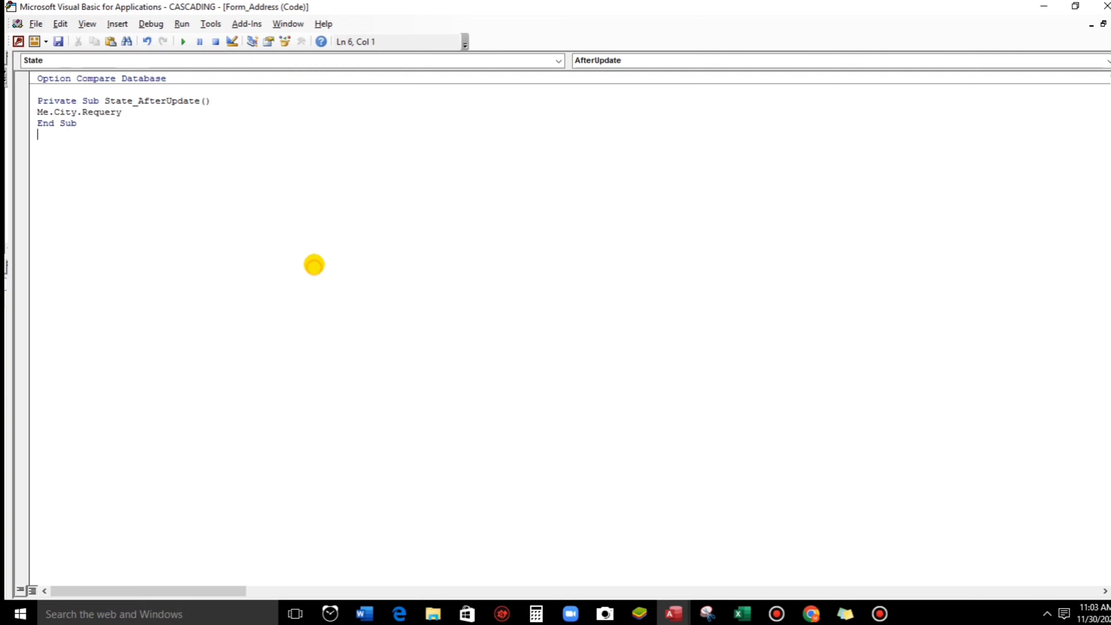
pyautogui.click(57, 42)
pyautogui.hotkey('alt', 'F11')
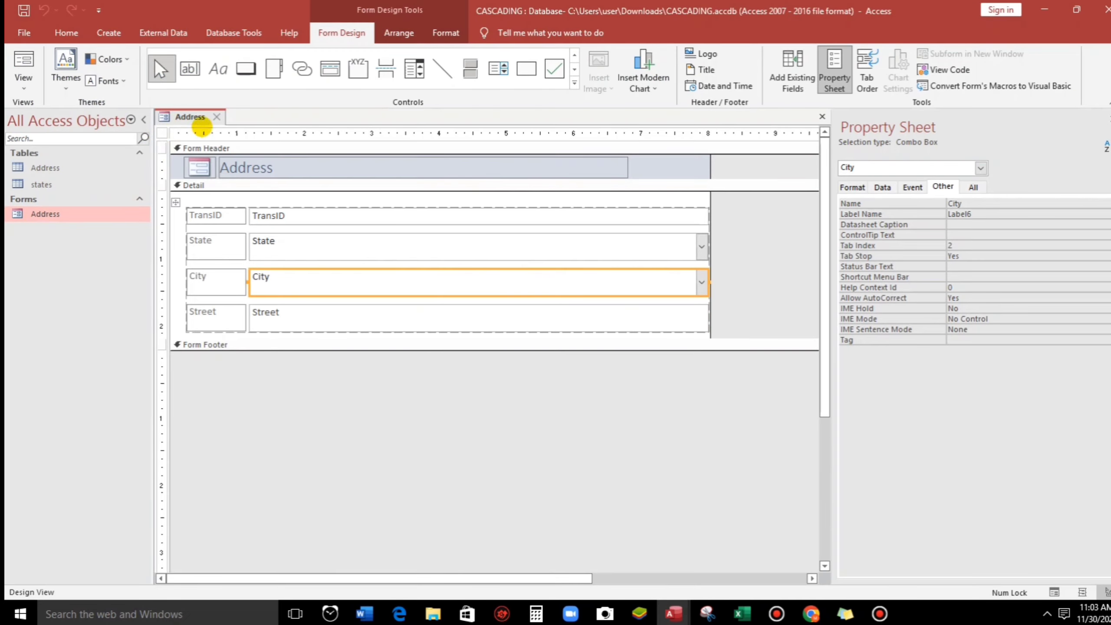
# - Close and reopen the Address form, and set the second record's State to KY and City to Lexington
pyautogui.click(217, 117)
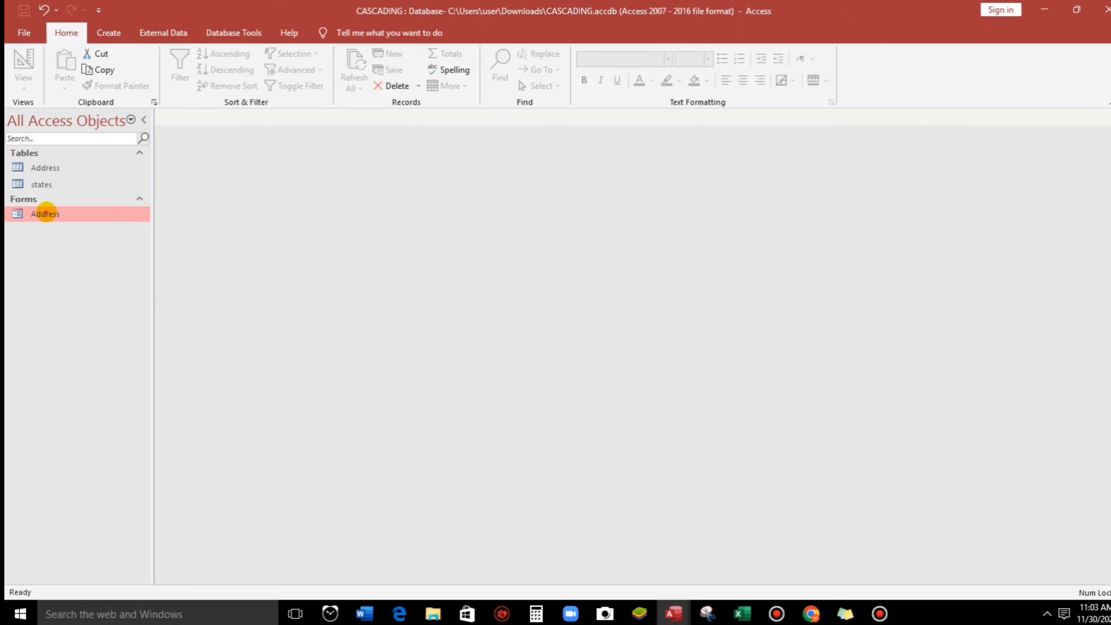
pyautogui.doubleClick(45, 213)
pyautogui.click(304, 160)
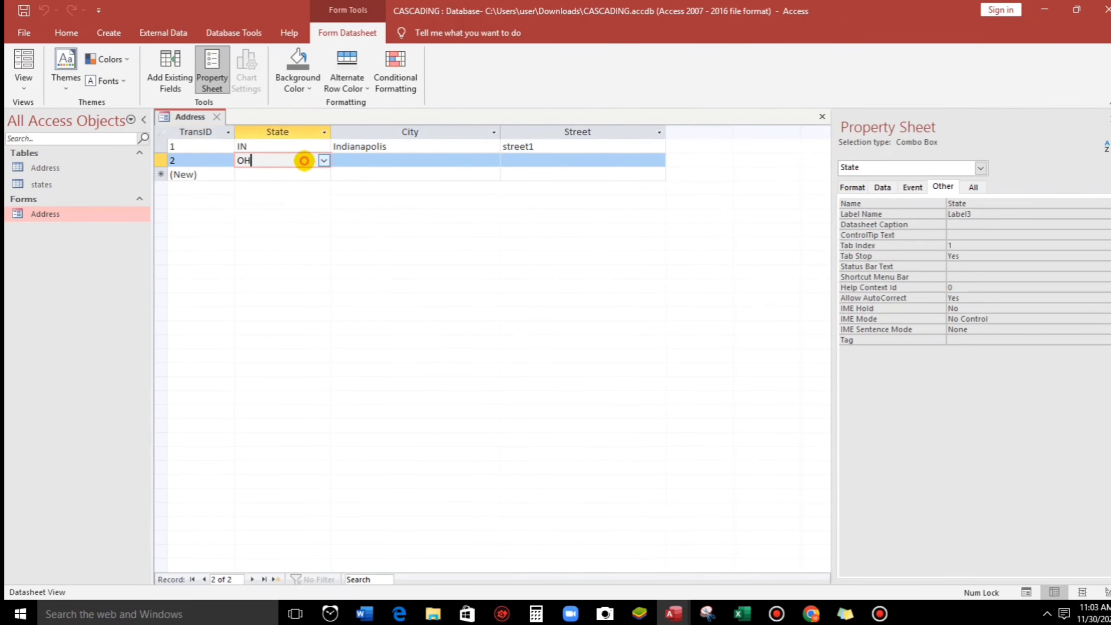
pyautogui.click(325, 160)
pyautogui.click(247, 188)
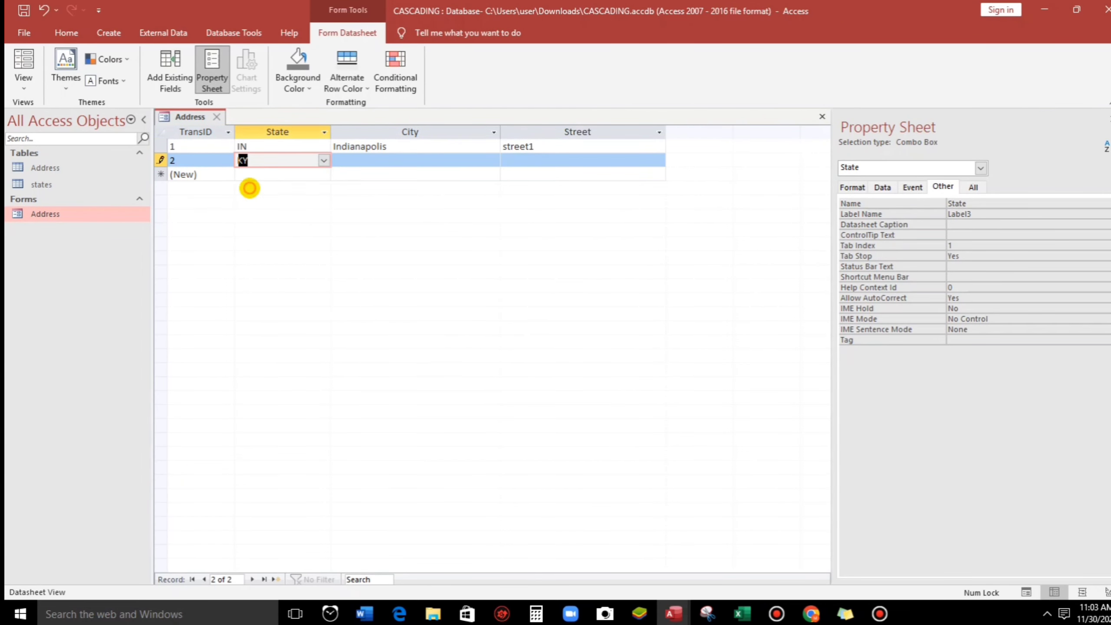
pyautogui.click(359, 160)
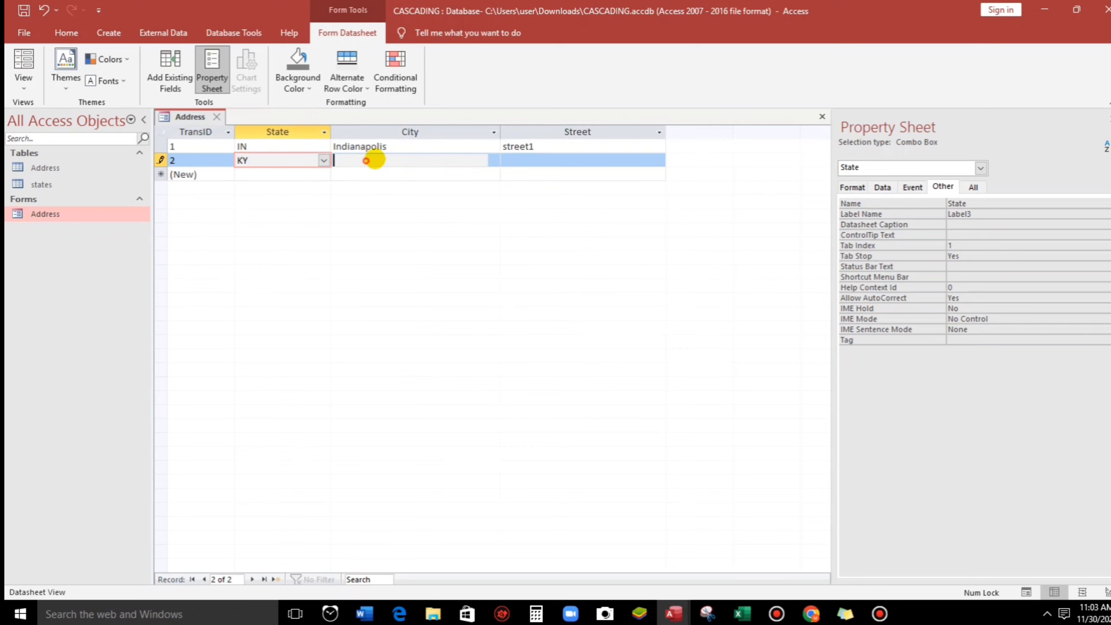
pyautogui.click(493, 160)
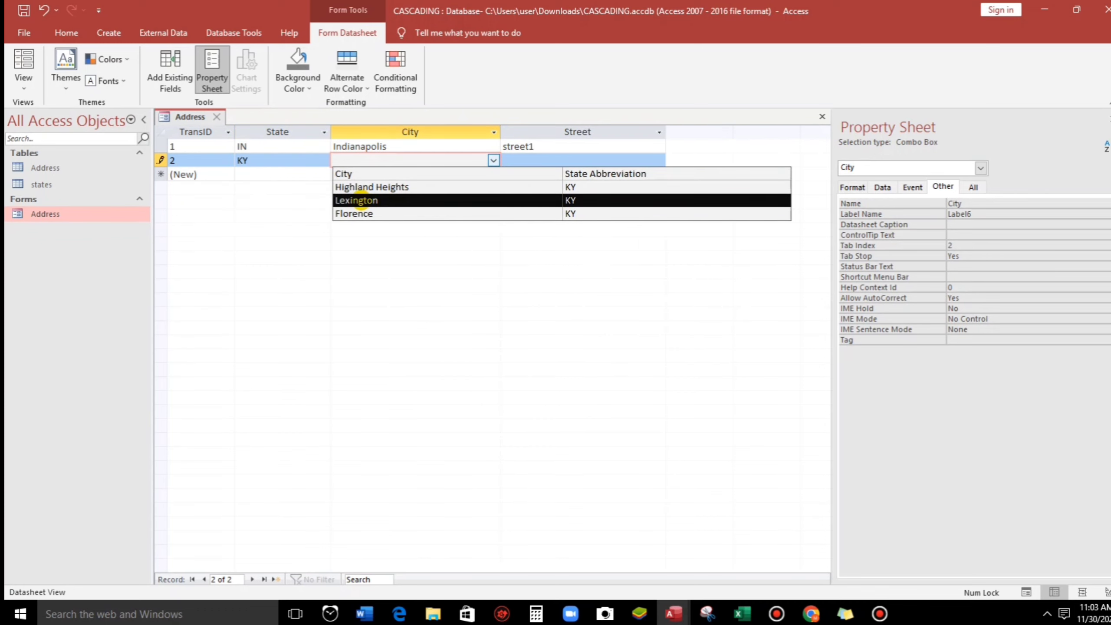
pyautogui.click(357, 200)
# - Add a third record with TN as the State and Cleveland as the City
pyautogui.click(301, 174)
pyautogui.click(324, 175)
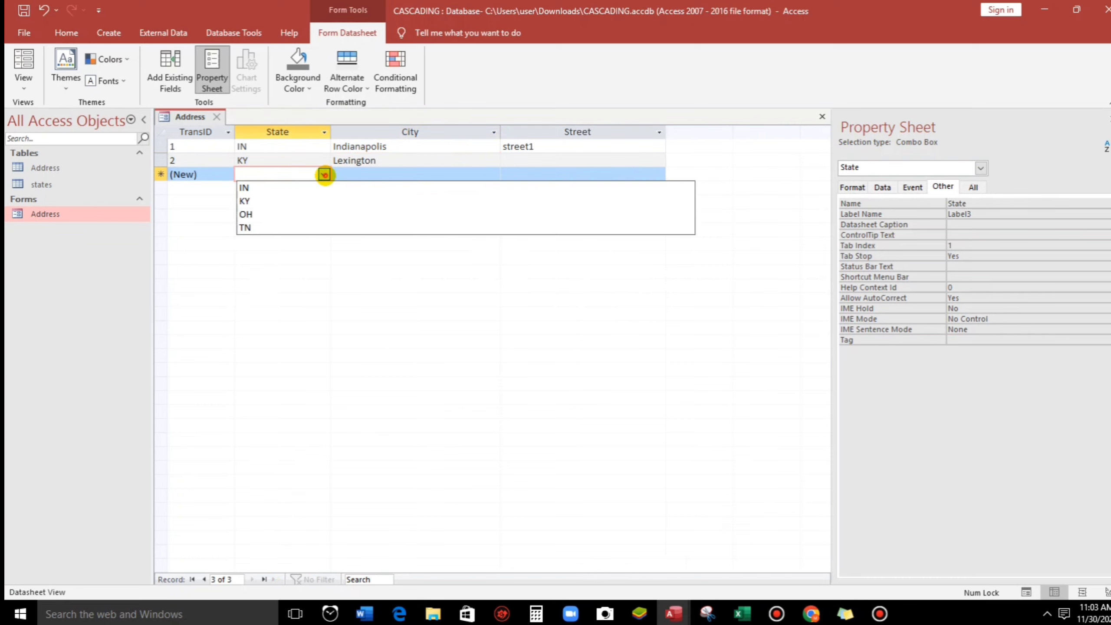
pyautogui.click(273, 228)
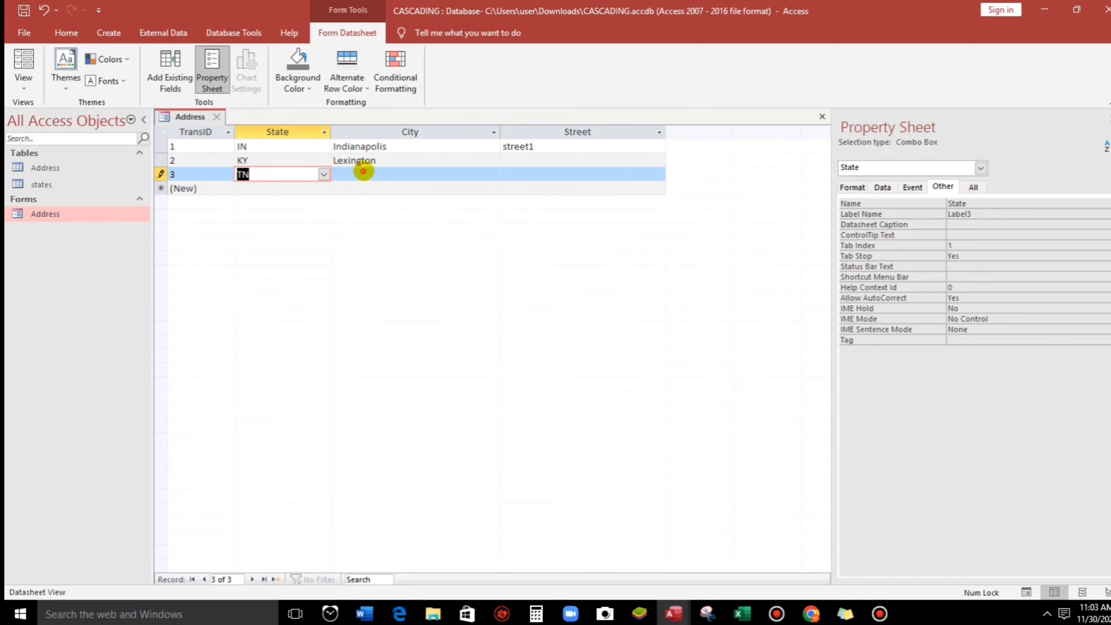
pyautogui.click(364, 171)
pyautogui.click(494, 174)
pyautogui.click(566, 214)
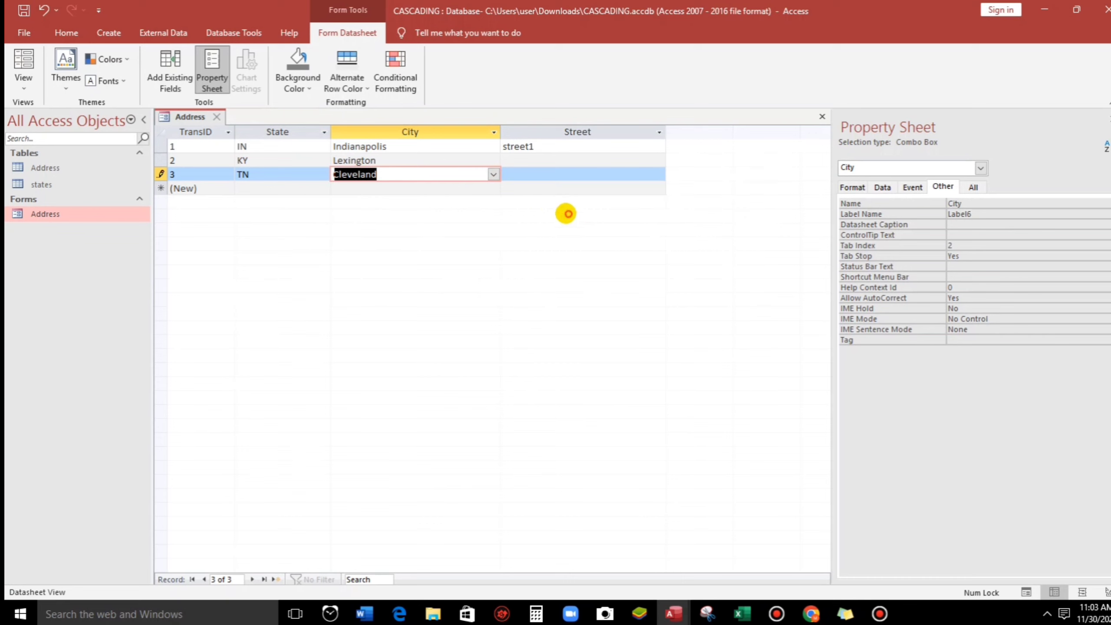
# - Add a fourth record with OH as the State and Riverside as the City
pyautogui.click(294, 187)
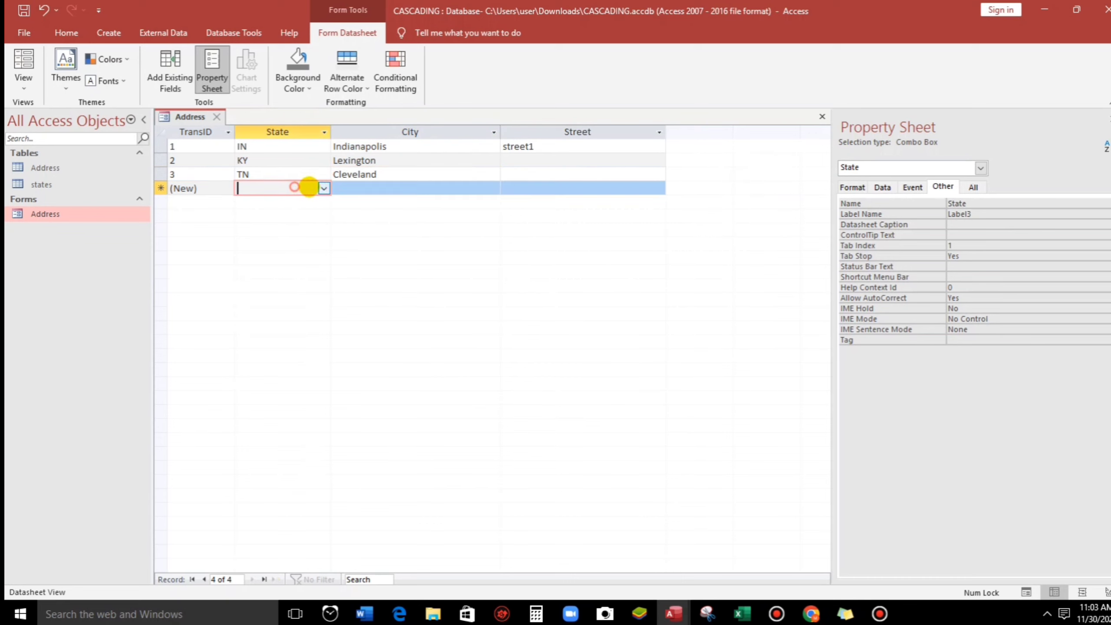
pyautogui.click(324, 189)
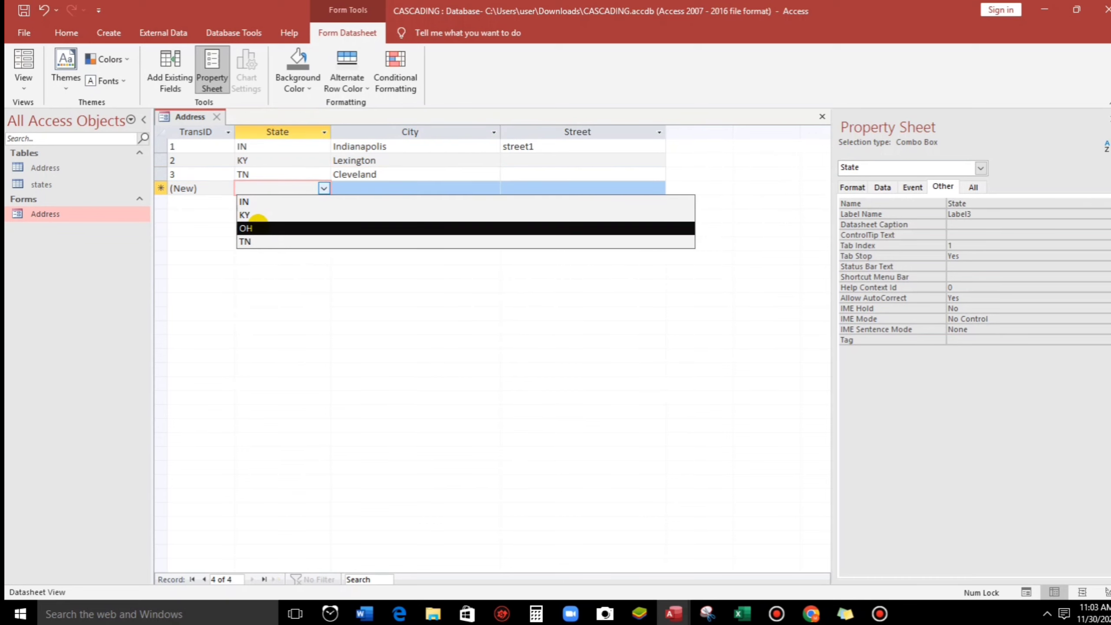
pyautogui.click(257, 227)
pyautogui.click(427, 187)
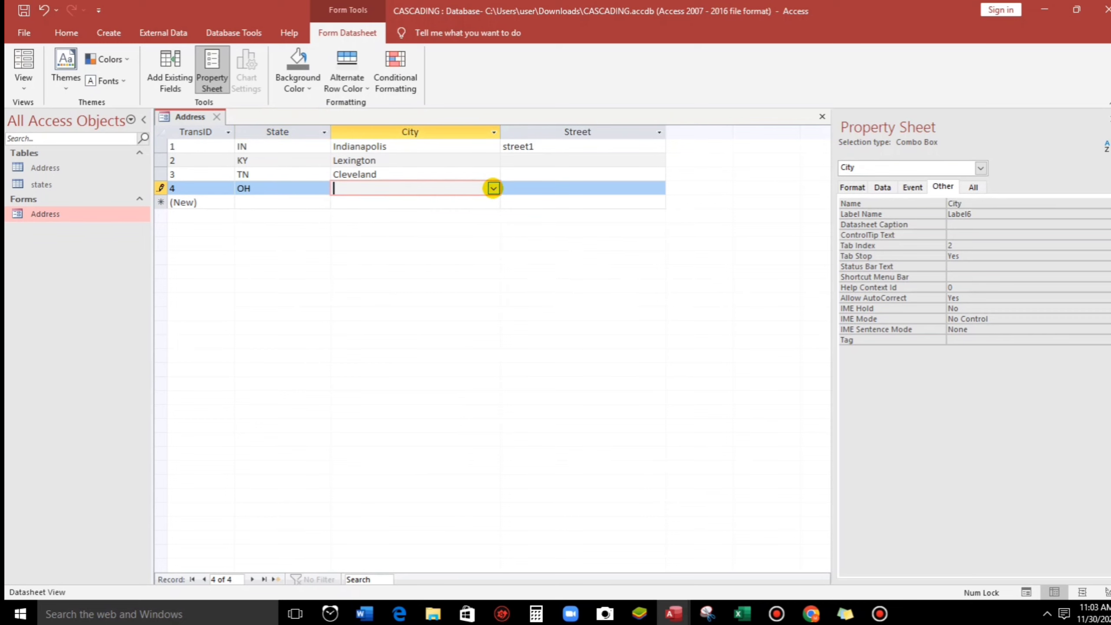
pyautogui.click(493, 188)
pyautogui.click(475, 242)
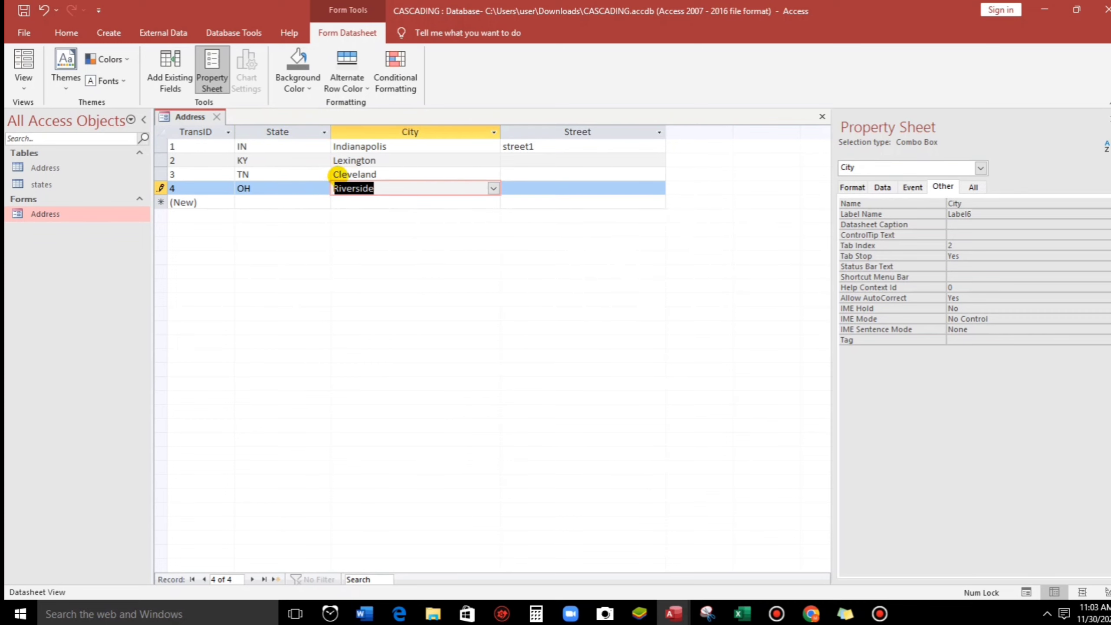
# - Check which City choices are offered for the existing TN and IN records
pyautogui.click(366, 174)
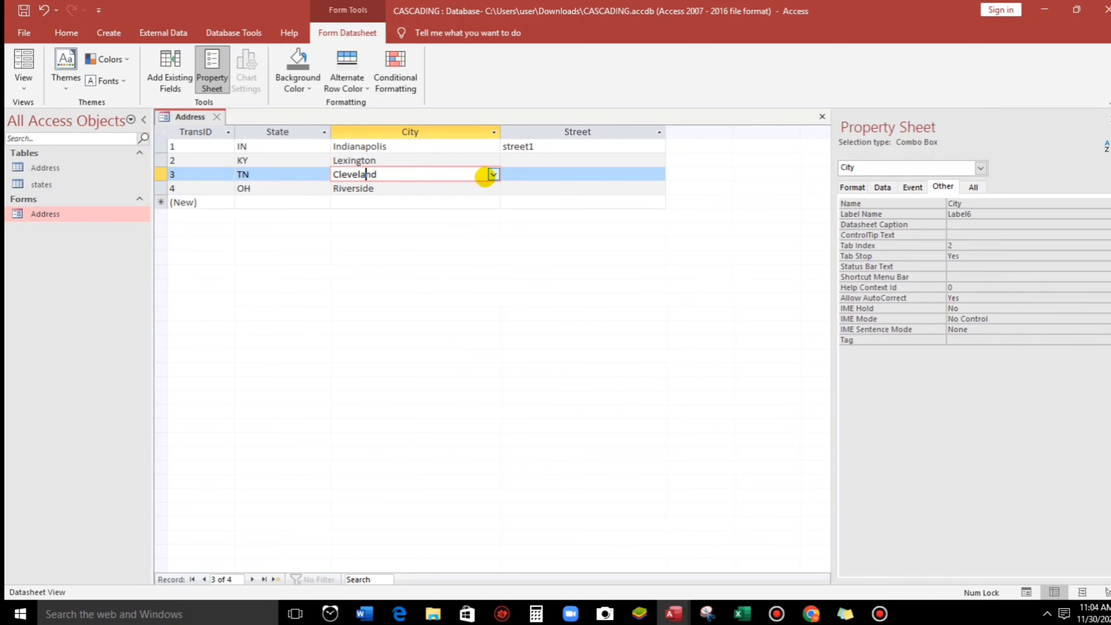
pyautogui.click(493, 175)
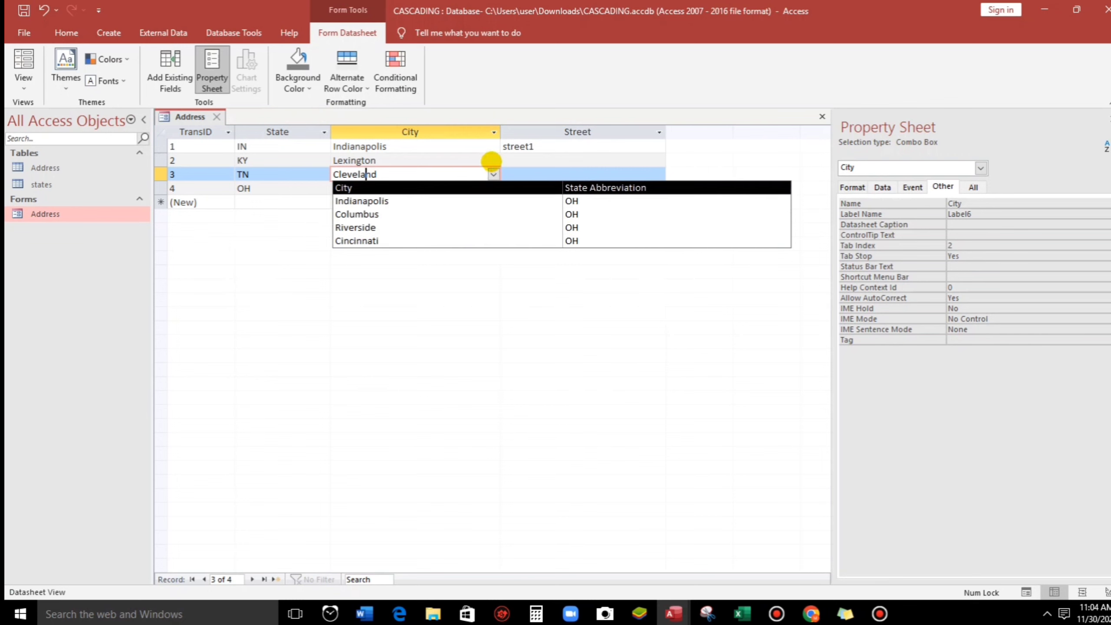
pyautogui.click(475, 146)
pyautogui.click(493, 146)
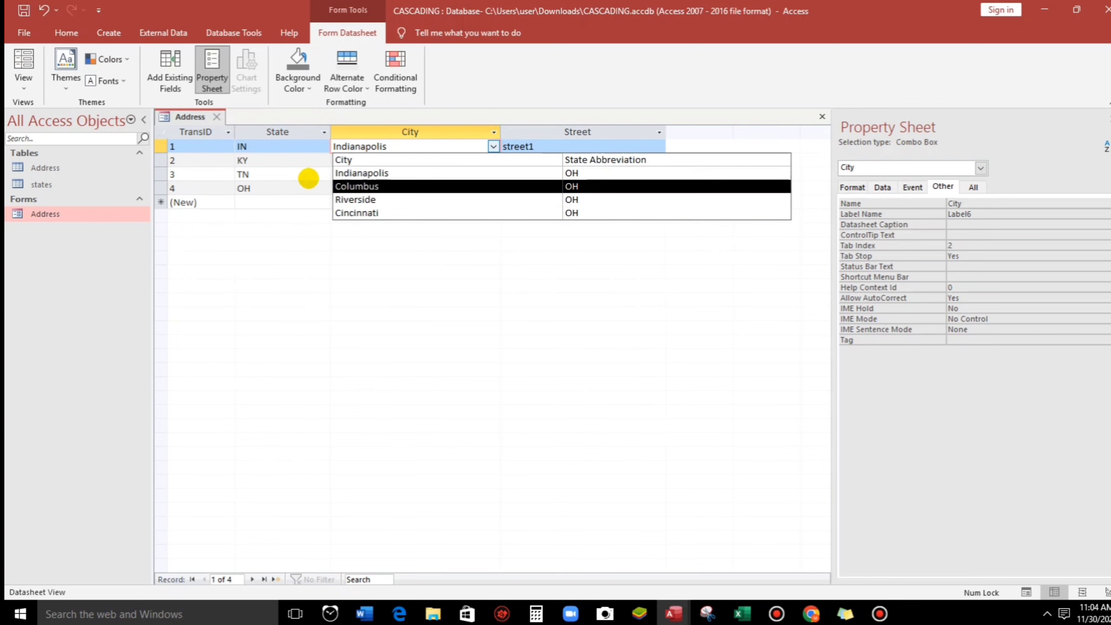
pyautogui.click(307, 174)
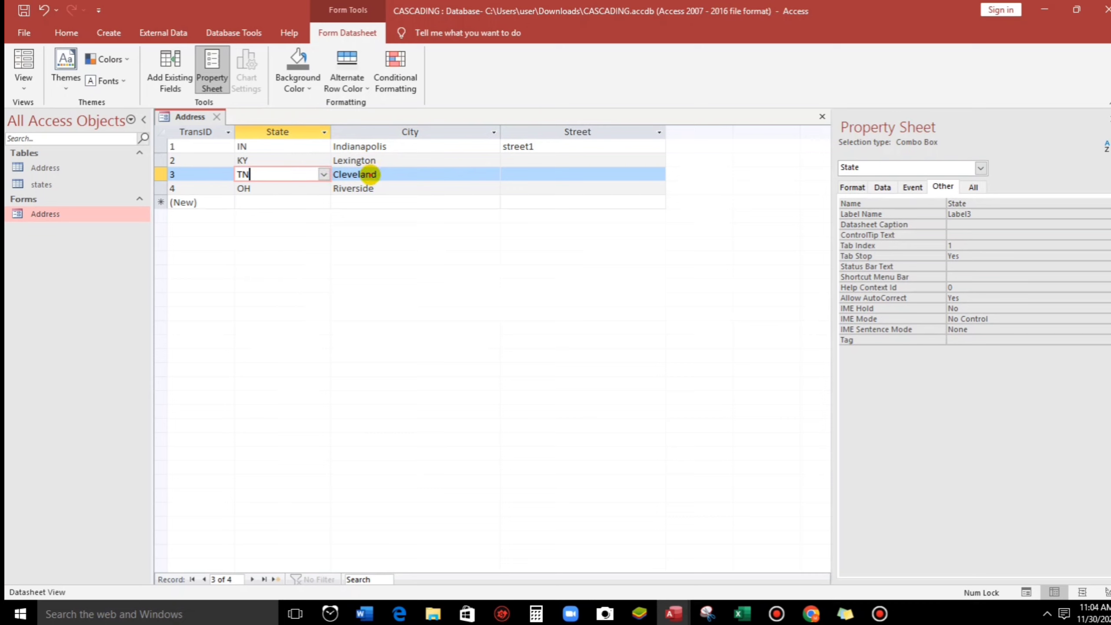
pyautogui.click(371, 174)
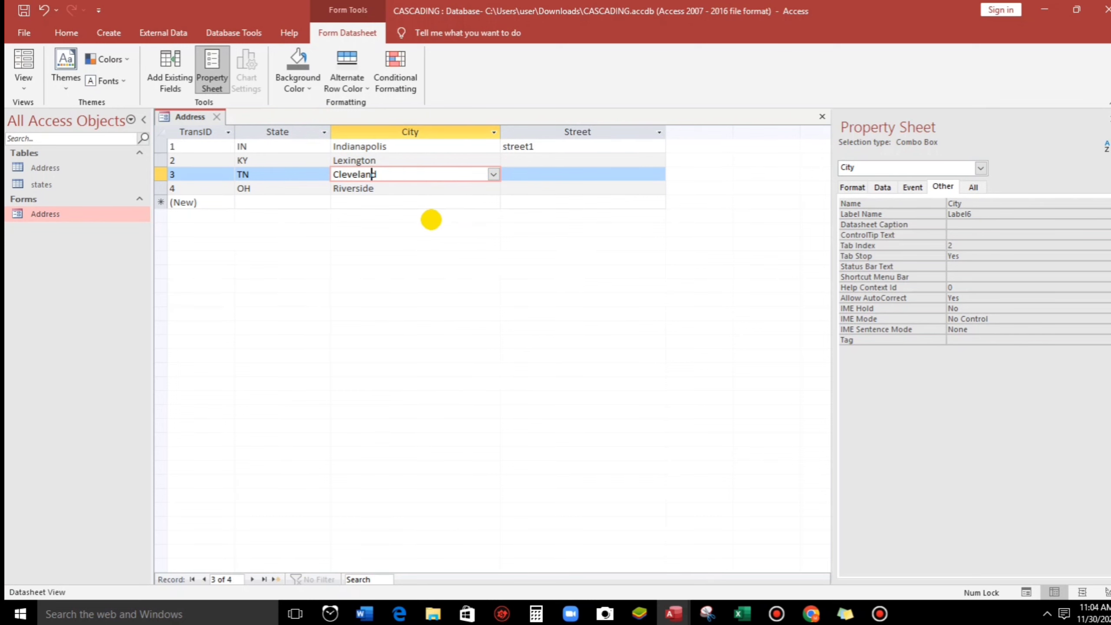
# - Switch the Address form to Design View and create an On Got Focus event procedure for the City combo box with Code Builder
pyautogui.rightClick(438, 221)
pyautogui.rightClick(200, 117)
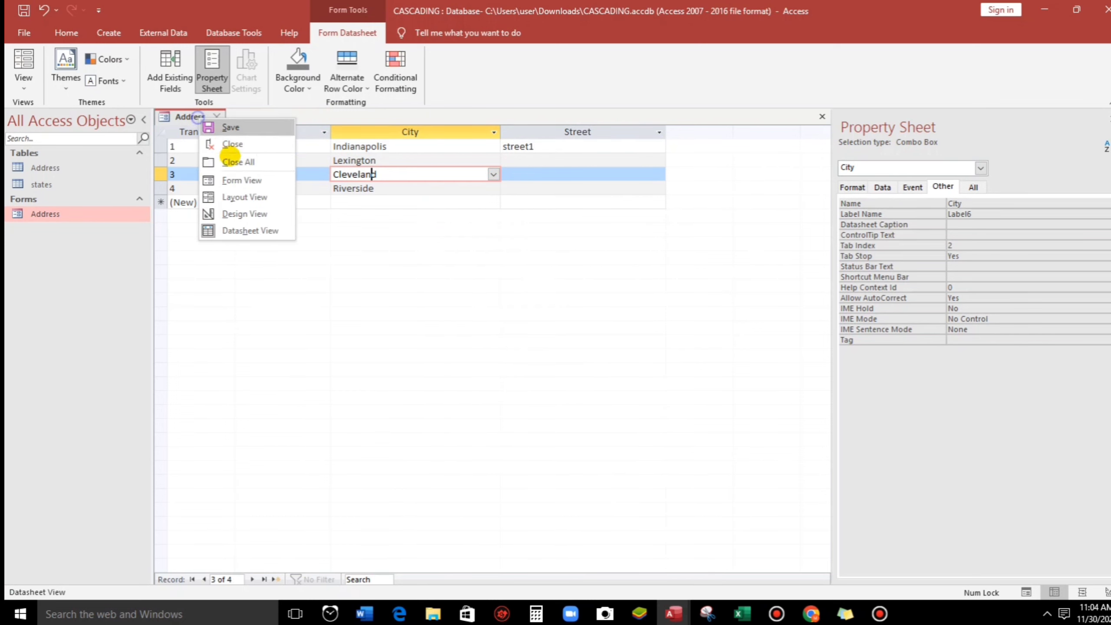
pyautogui.click(245, 213)
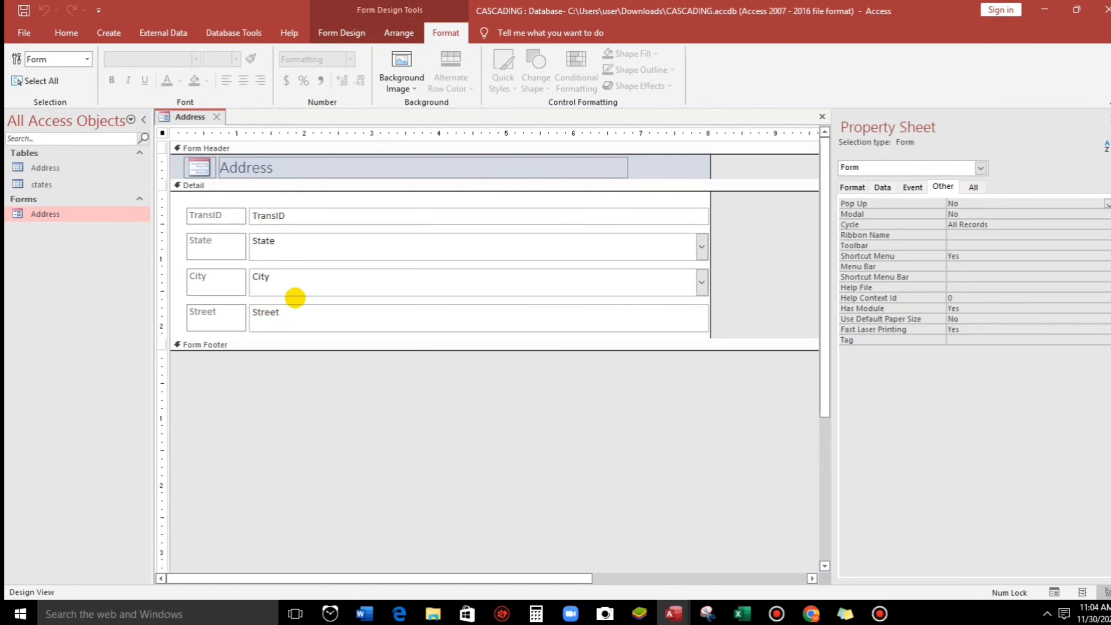
pyautogui.click(290, 285)
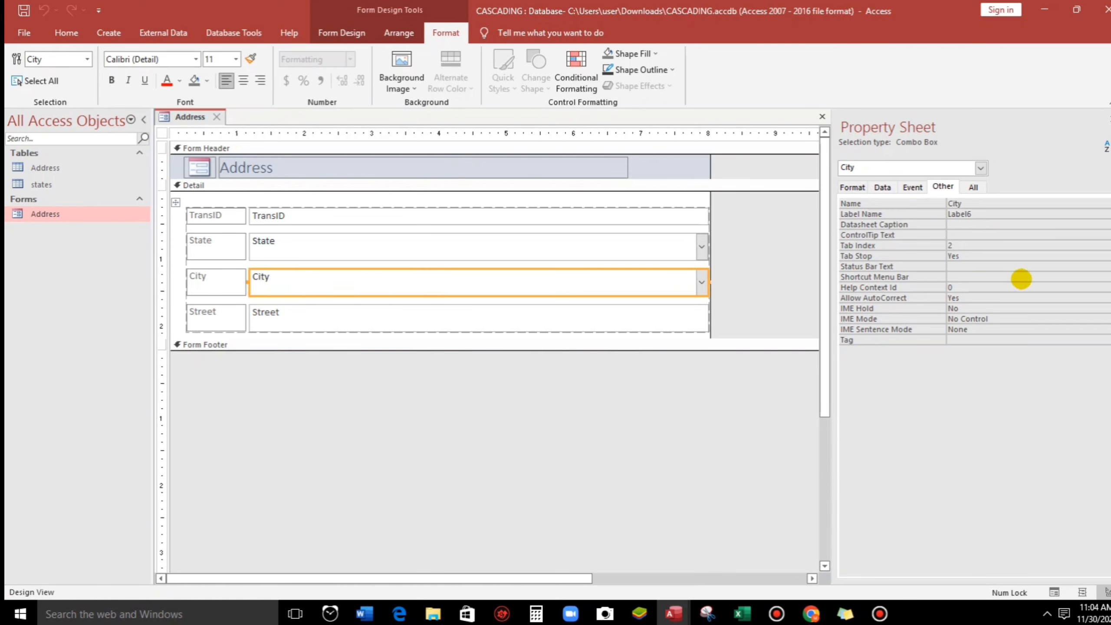
pyautogui.click(913, 187)
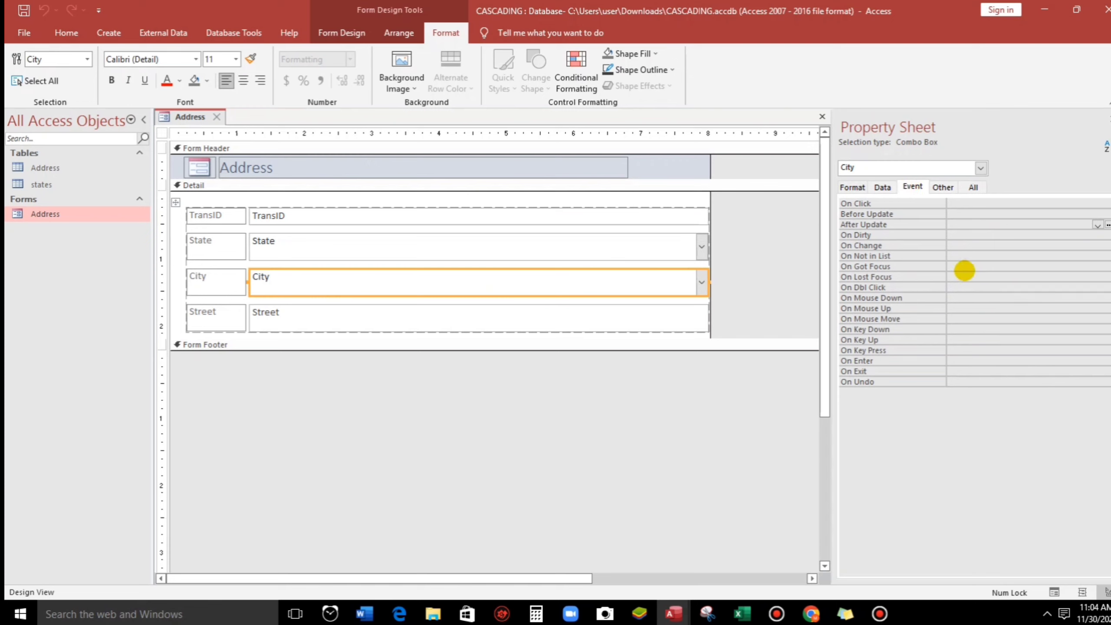
pyautogui.click(961, 266)
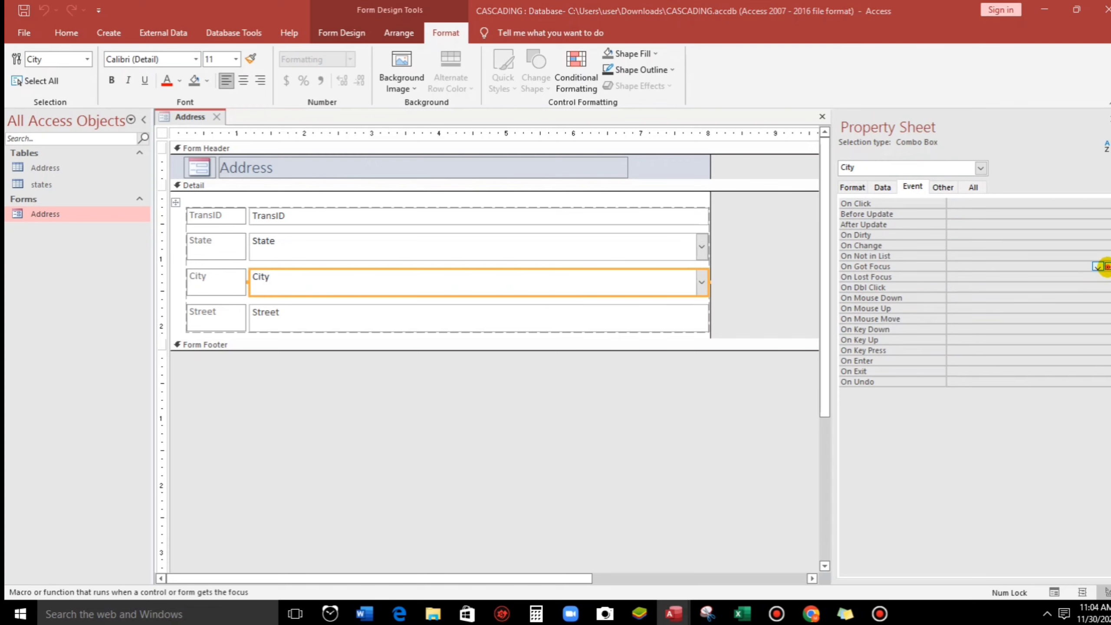
pyautogui.click(1108, 267)
pyautogui.click(513, 181)
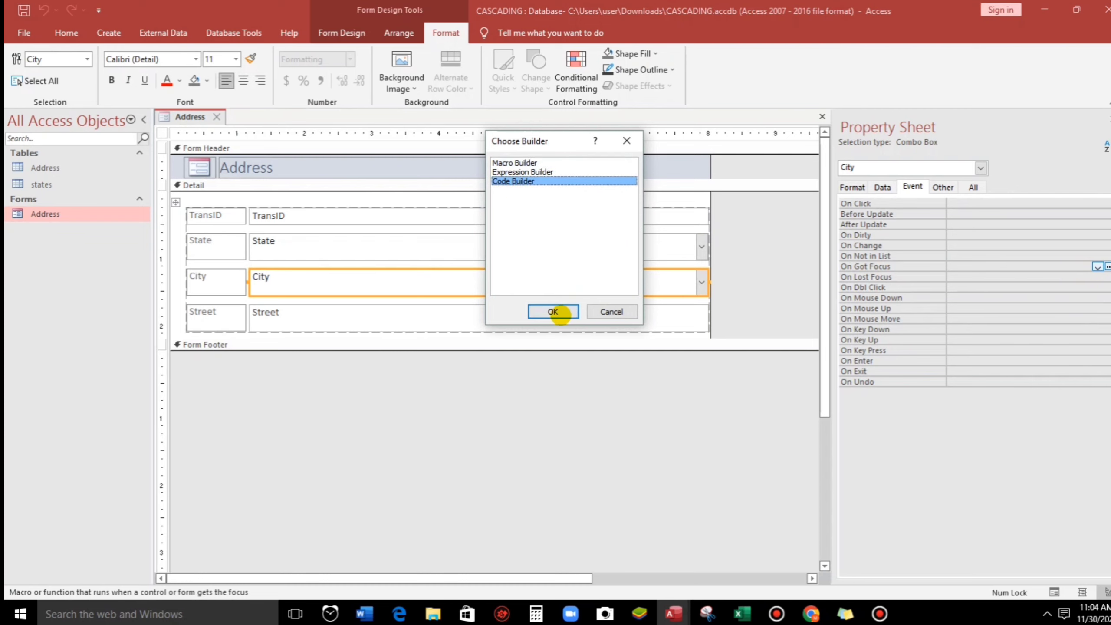
pyautogui.click(559, 311)
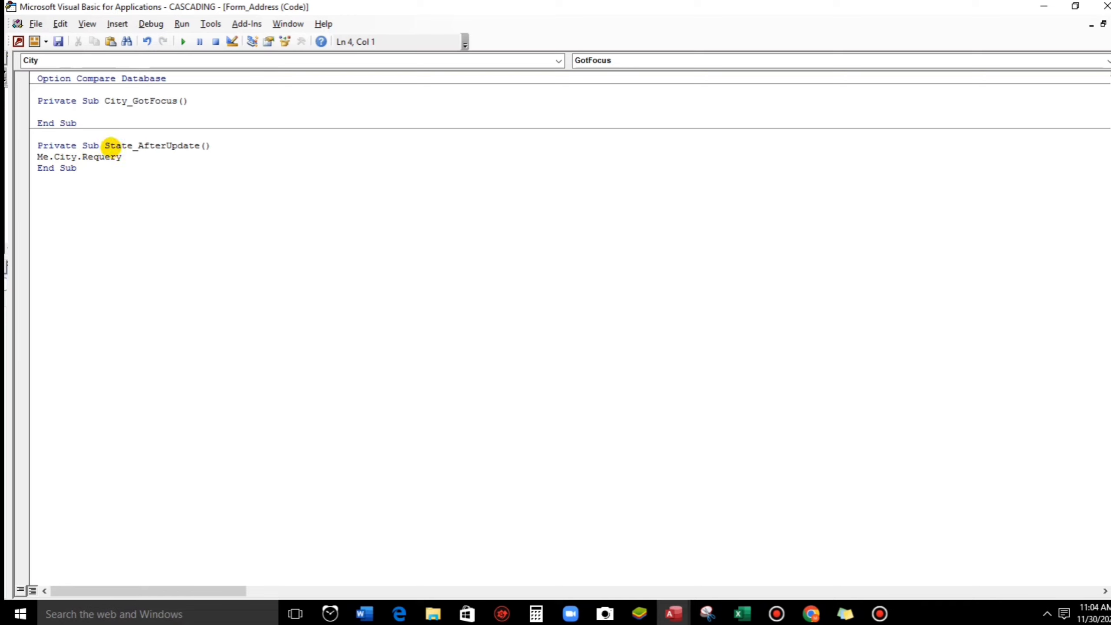
# - Make the City_GotFocus procedure call State_AfterUpdate
pyautogui.moveTo(104, 146); pyautogui.dragTo(212, 147)
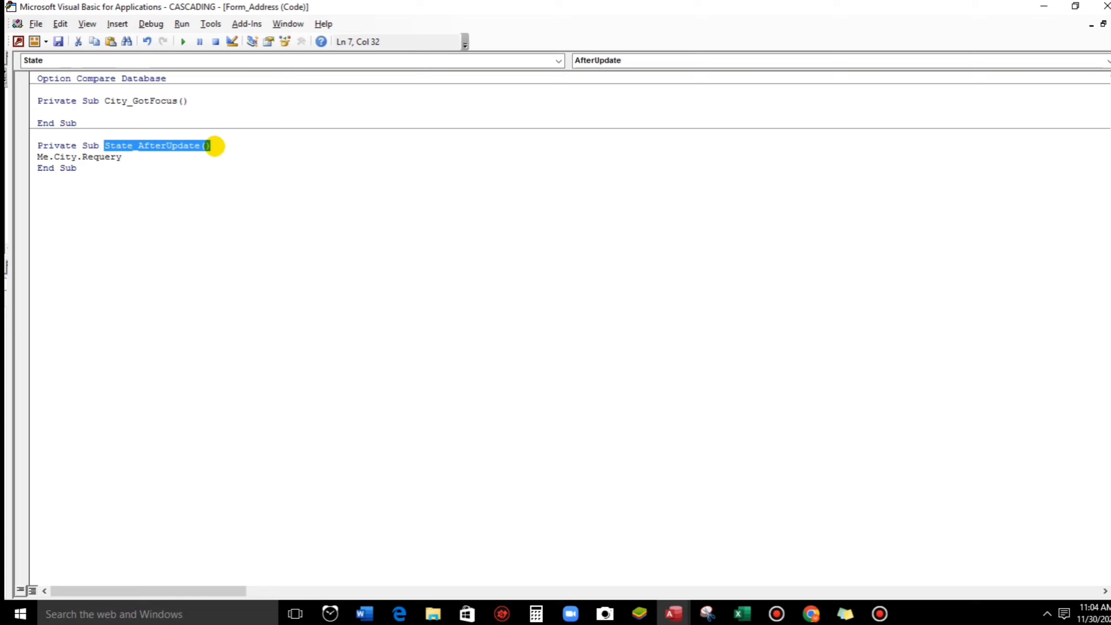
pyautogui.click(53, 112)
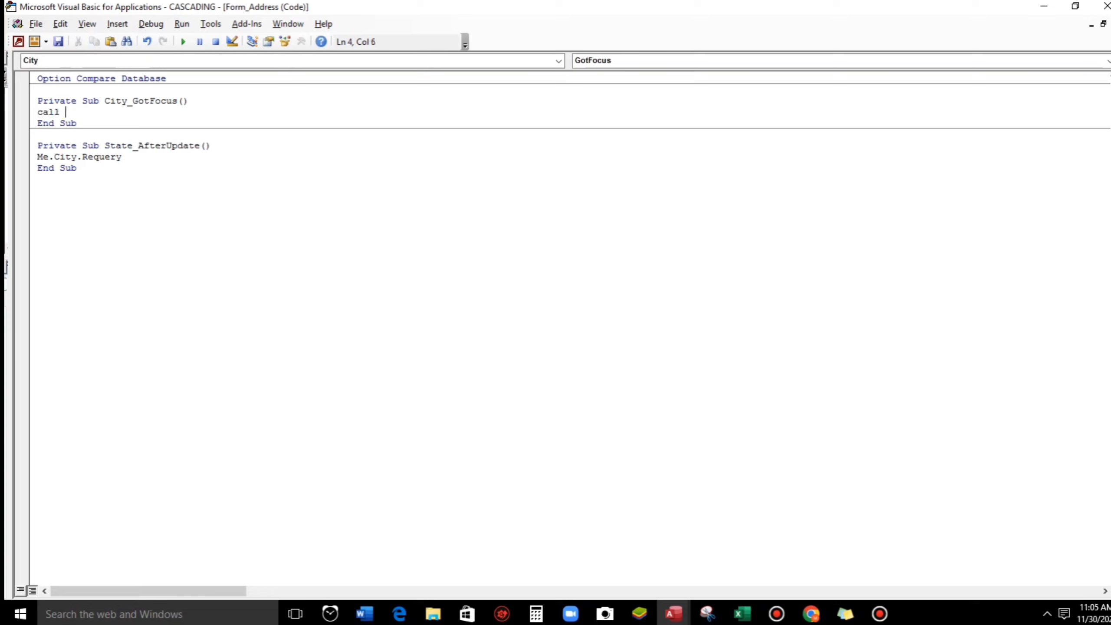
pyautogui.write('State_AfterUpdate()')
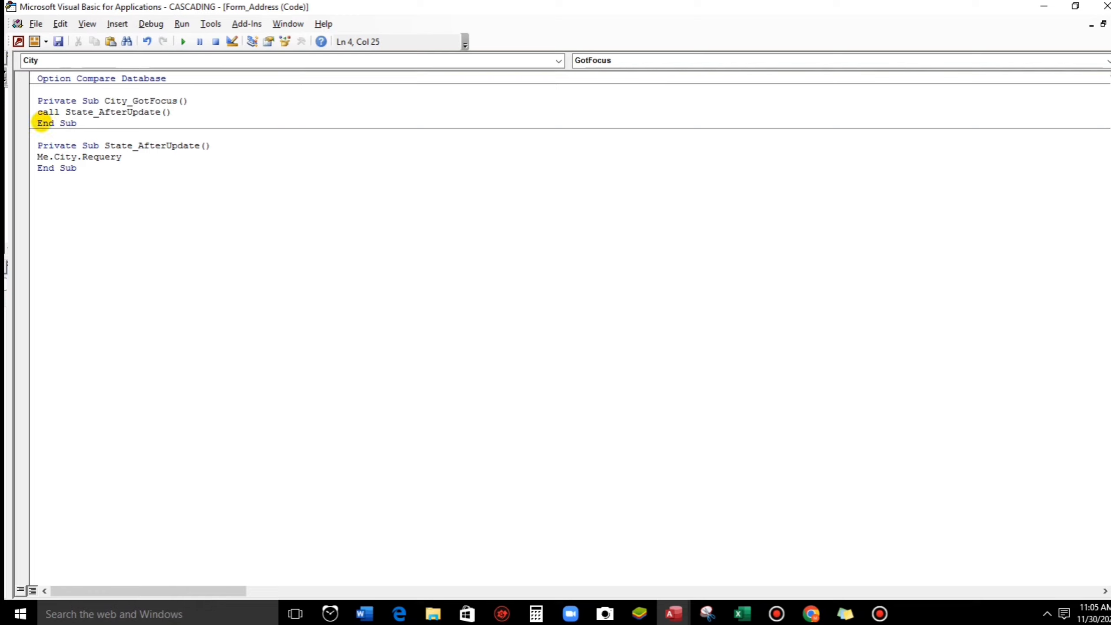
pyautogui.press('Return')
pyautogui.click(291, 197)
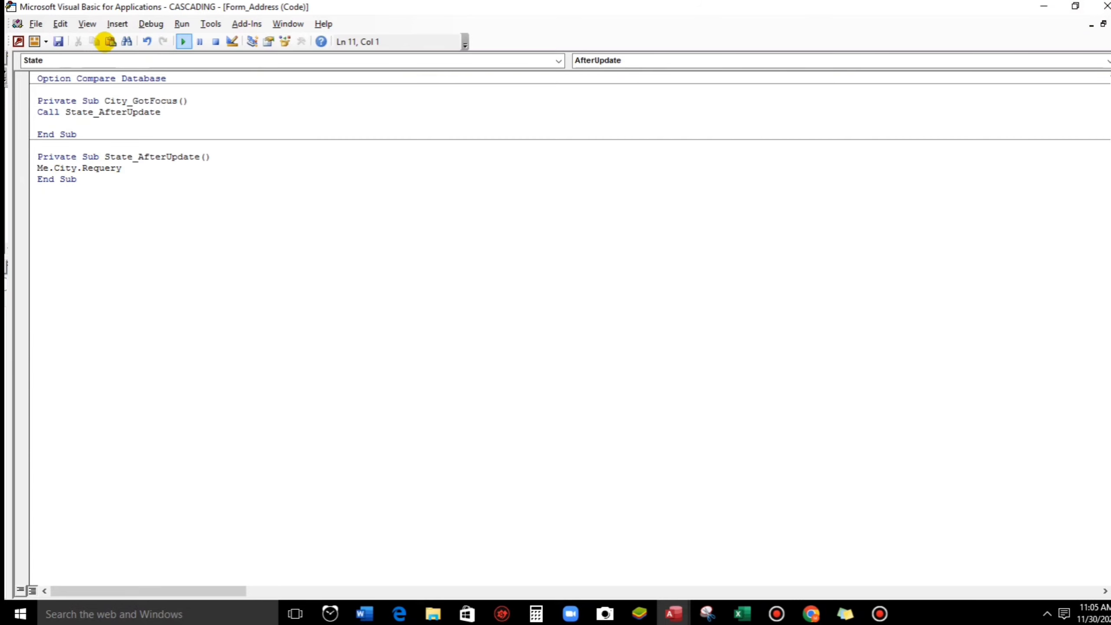
# - Close the code editor and the Address form in Form View, and reopen the form as a datasheet
pyautogui.click(1107, 6)
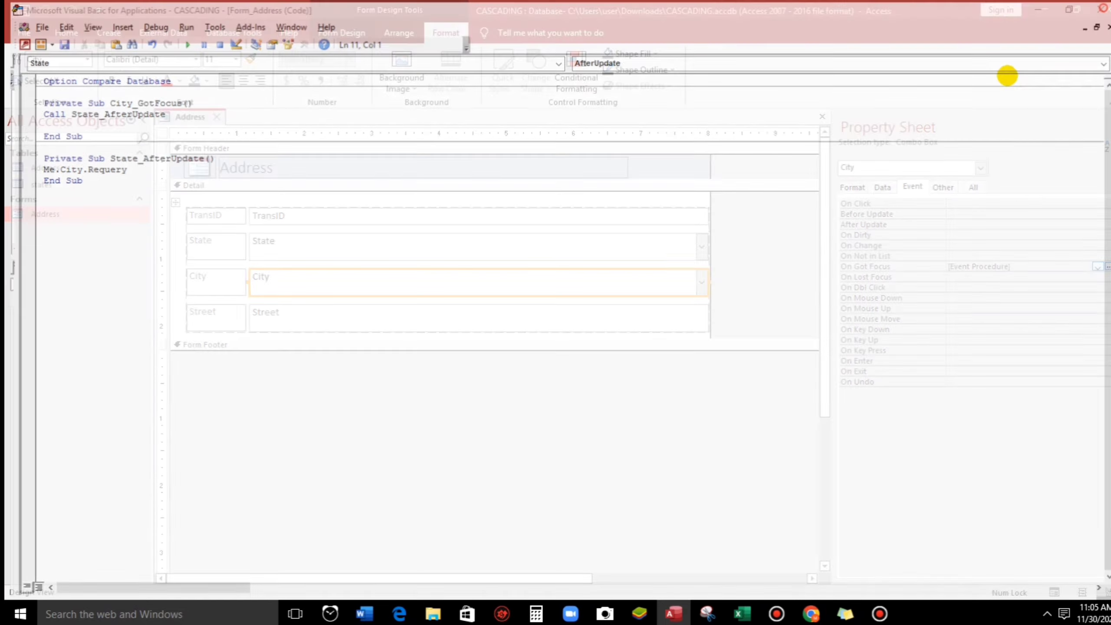
pyautogui.click(324, 481)
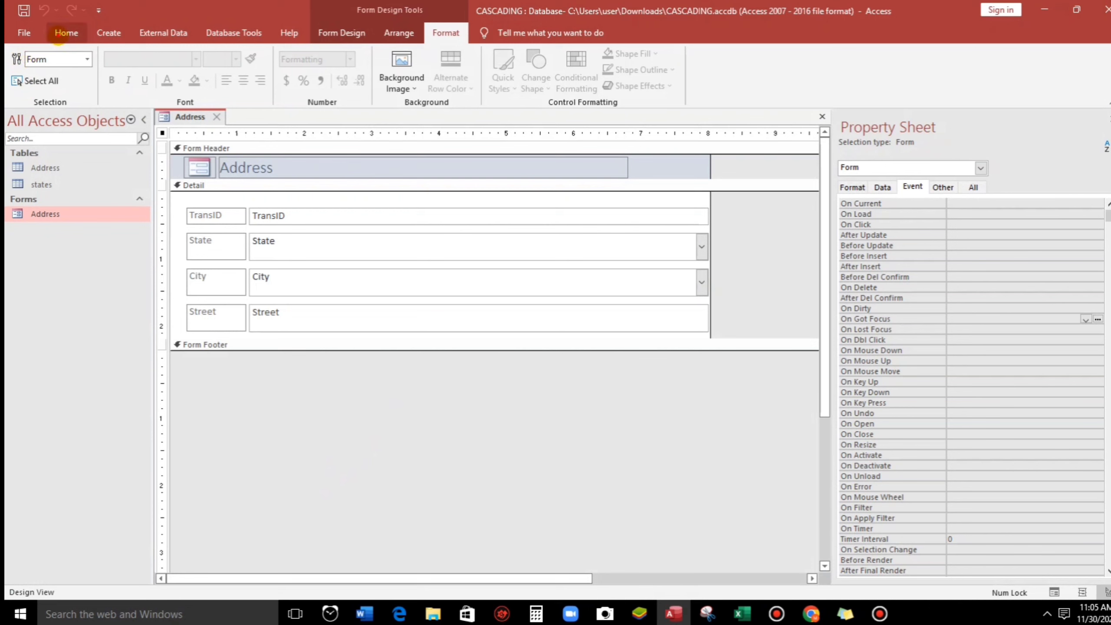
pyautogui.click(66, 32)
pyautogui.click(23, 66)
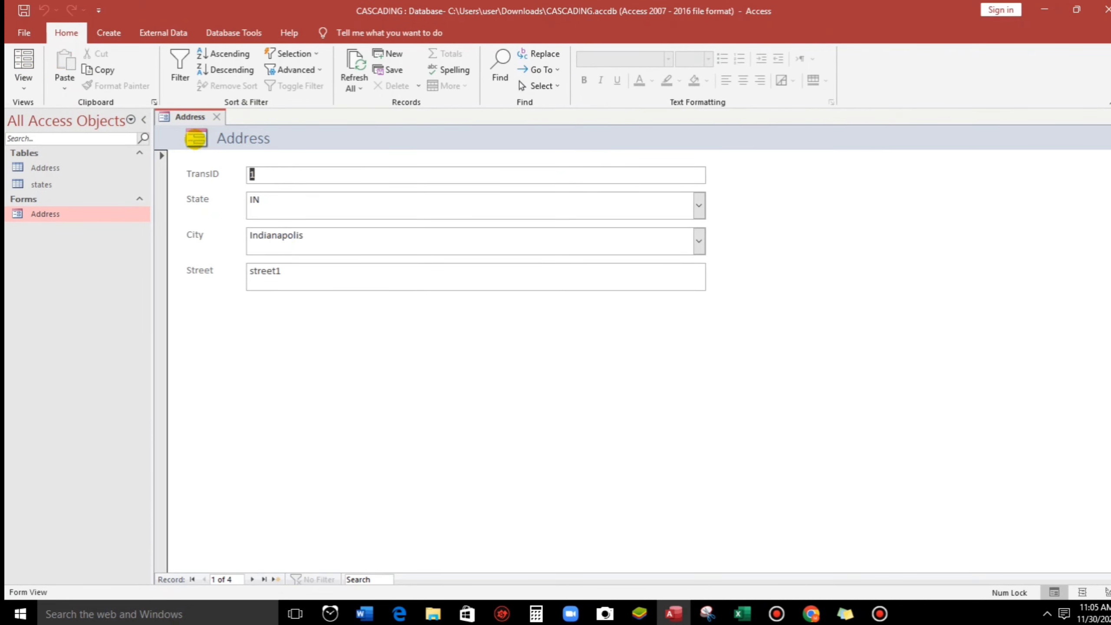
pyautogui.click(216, 117)
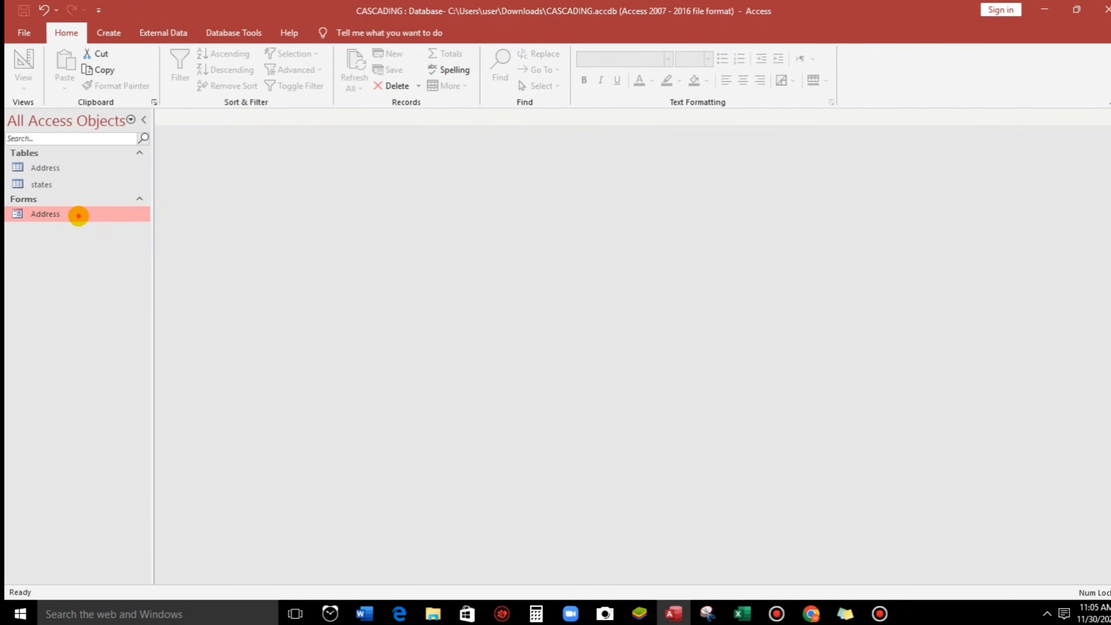
pyautogui.doubleClick(79, 215)
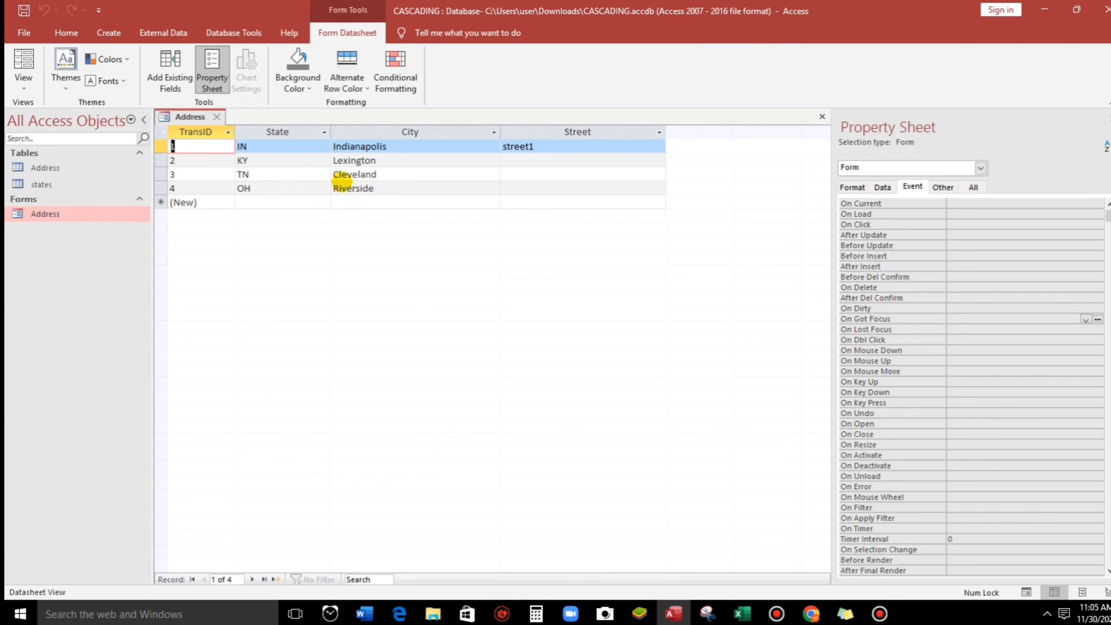
# - Check which City choices the reopened datasheet offers for the third (TN) and first (IN) records
pyautogui.click(346, 175)
pyautogui.click(493, 174)
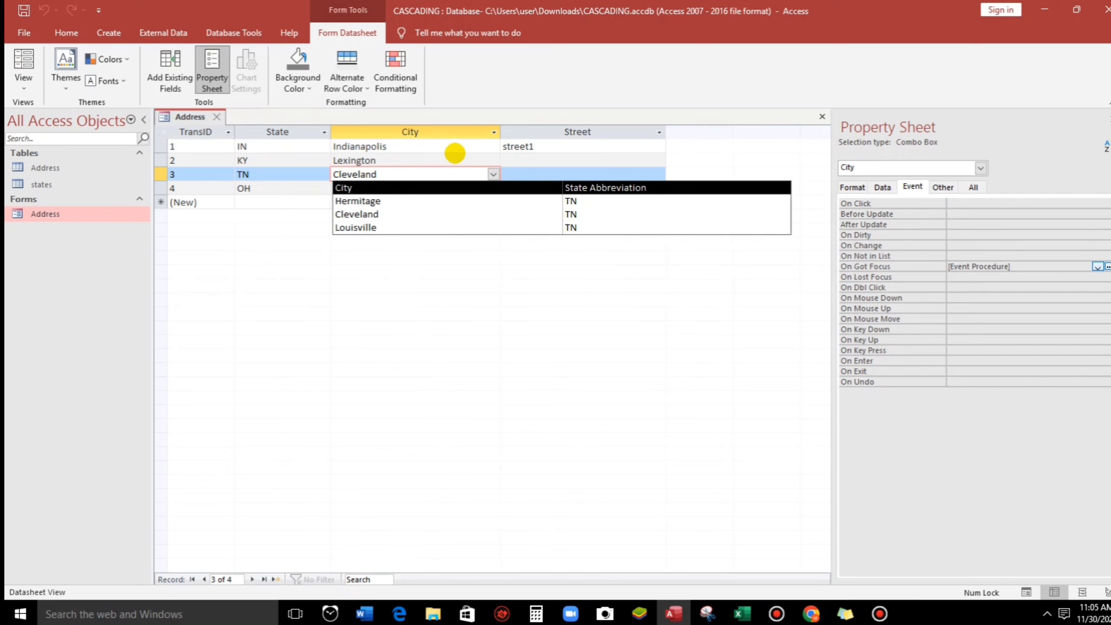
pyautogui.click(457, 148)
pyautogui.click(493, 146)
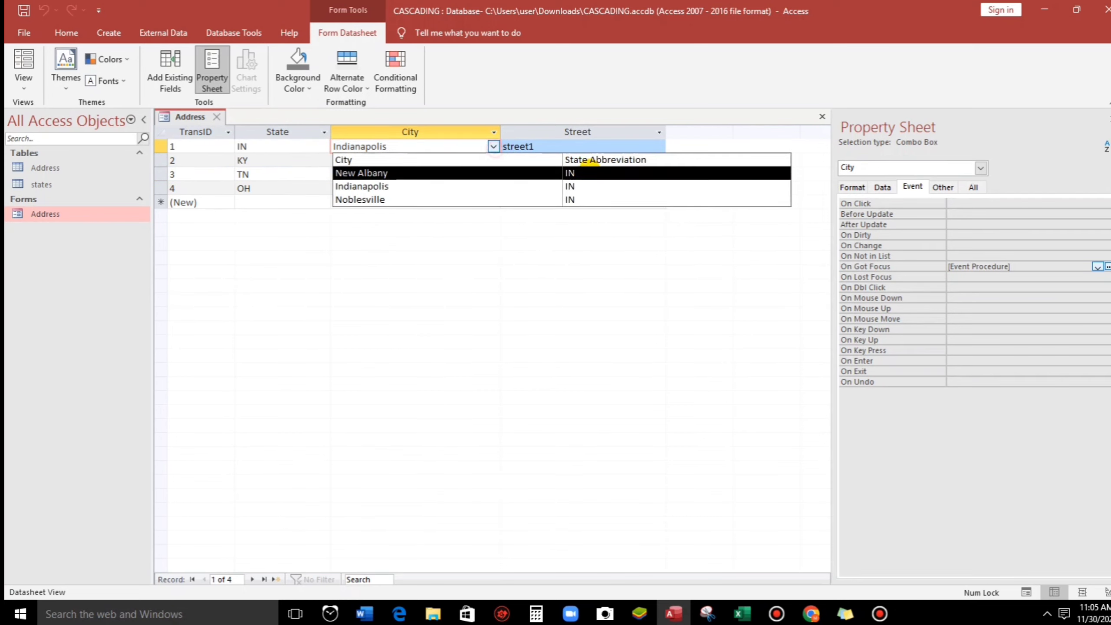
pyautogui.click(446, 237)
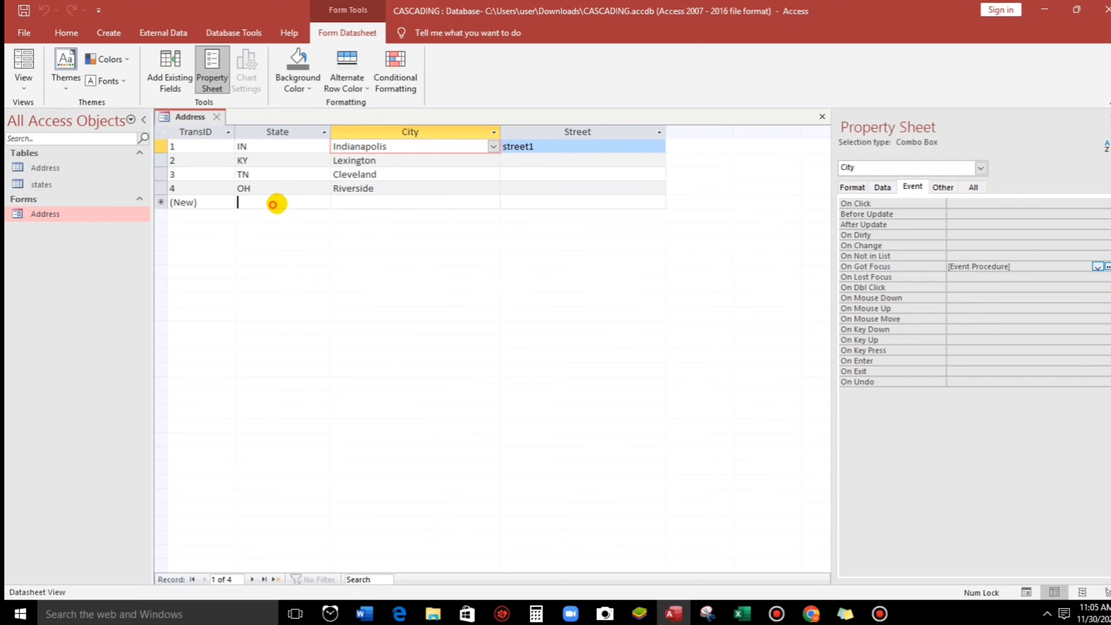
# - Add a fifth record with OH as the State and Riverside as the City
pyautogui.click(324, 203)
pyautogui.click(264, 243)
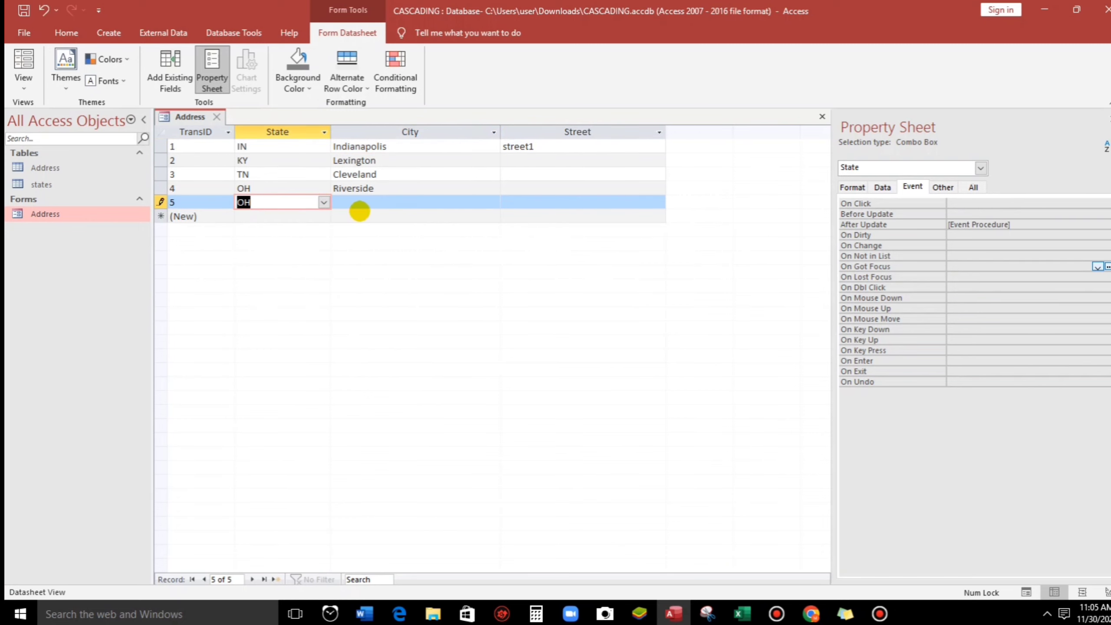
pyautogui.click(392, 202)
pyautogui.click(493, 202)
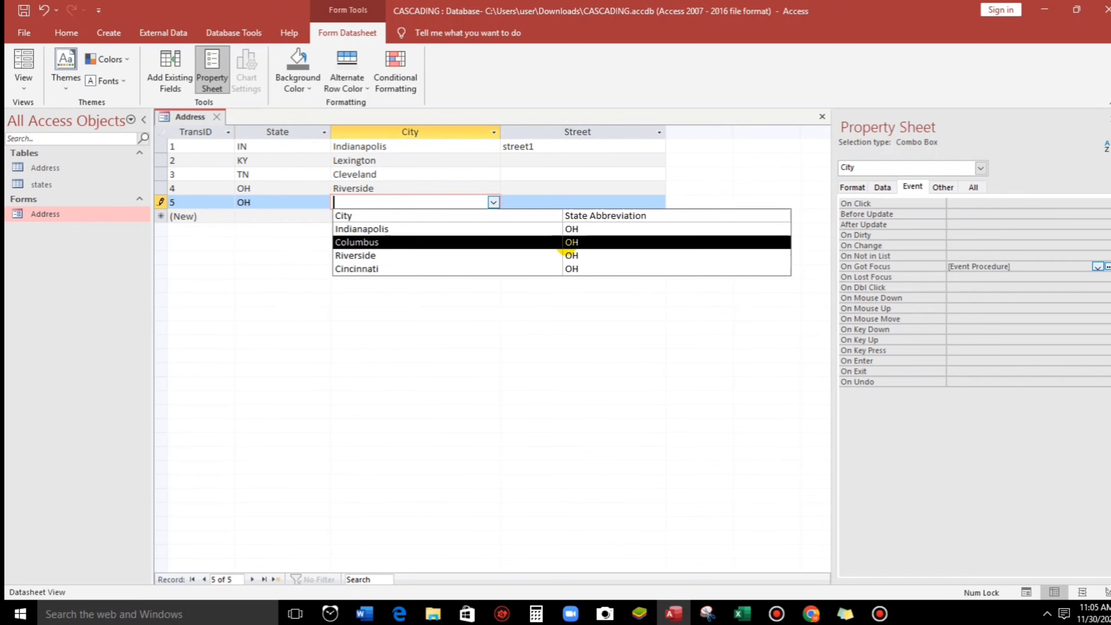
pyautogui.click(453, 255)
# - Add a sixth record with TN as the State and Louisville as the City
pyautogui.click(247, 217)
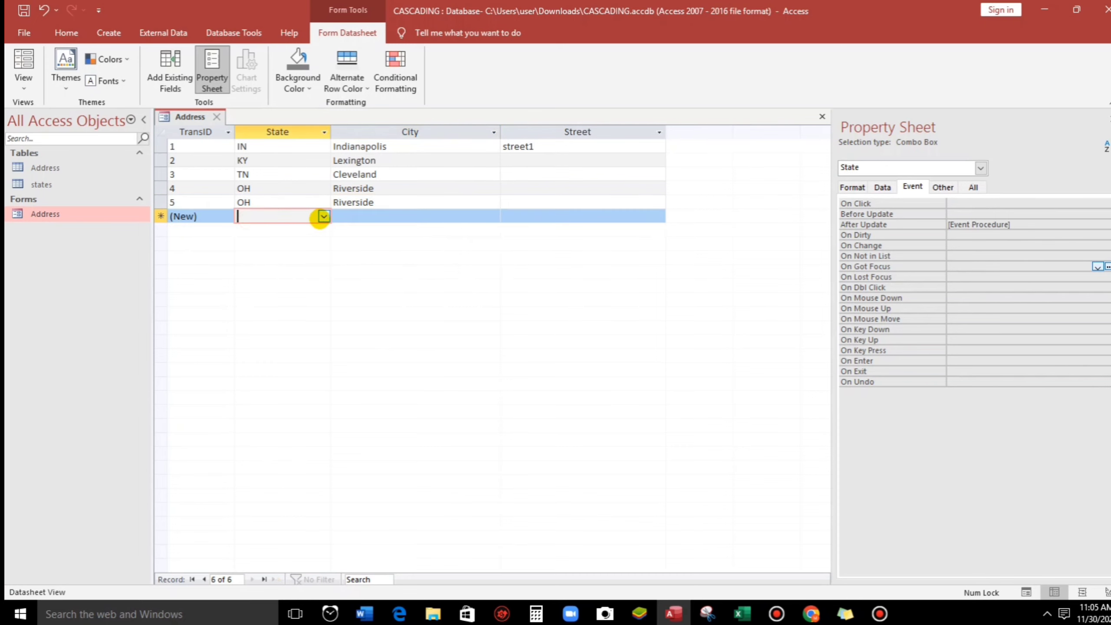
pyautogui.click(324, 217)
pyautogui.click(280, 272)
pyautogui.click(354, 217)
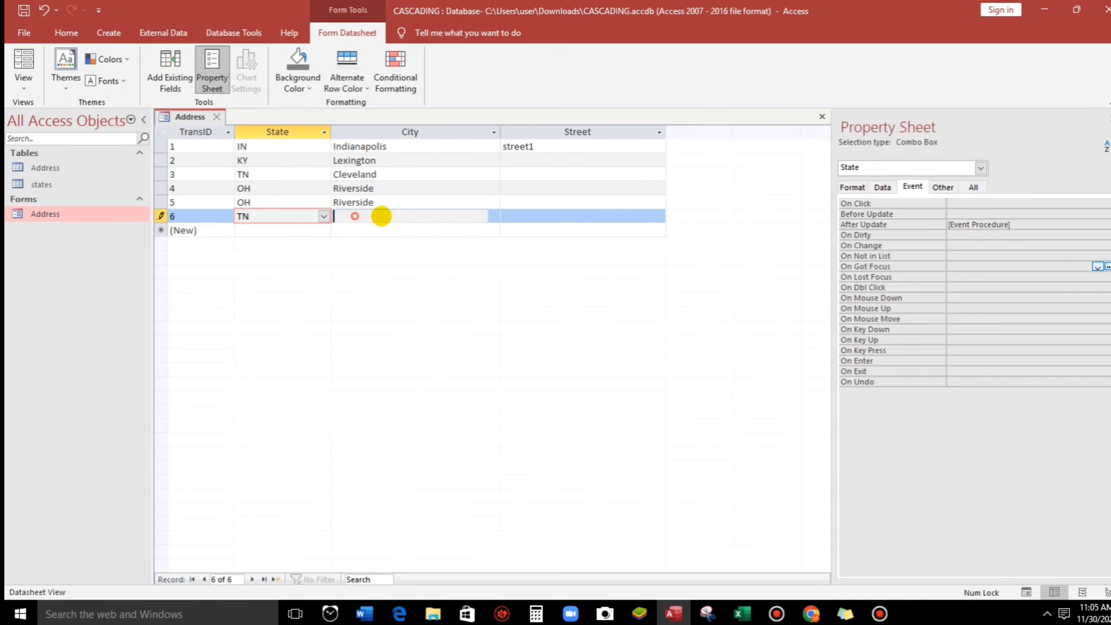
pyautogui.click(494, 216)
pyautogui.click(420, 290)
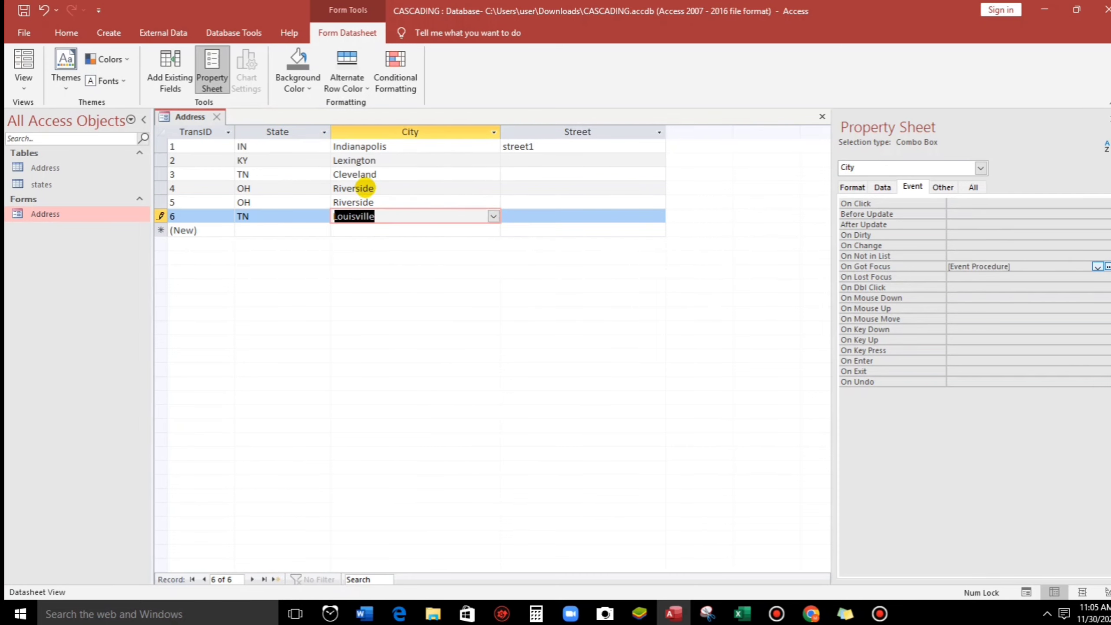
# - Check the City choices offered for the KY record and pick Lexington again
pyautogui.click(365, 160)
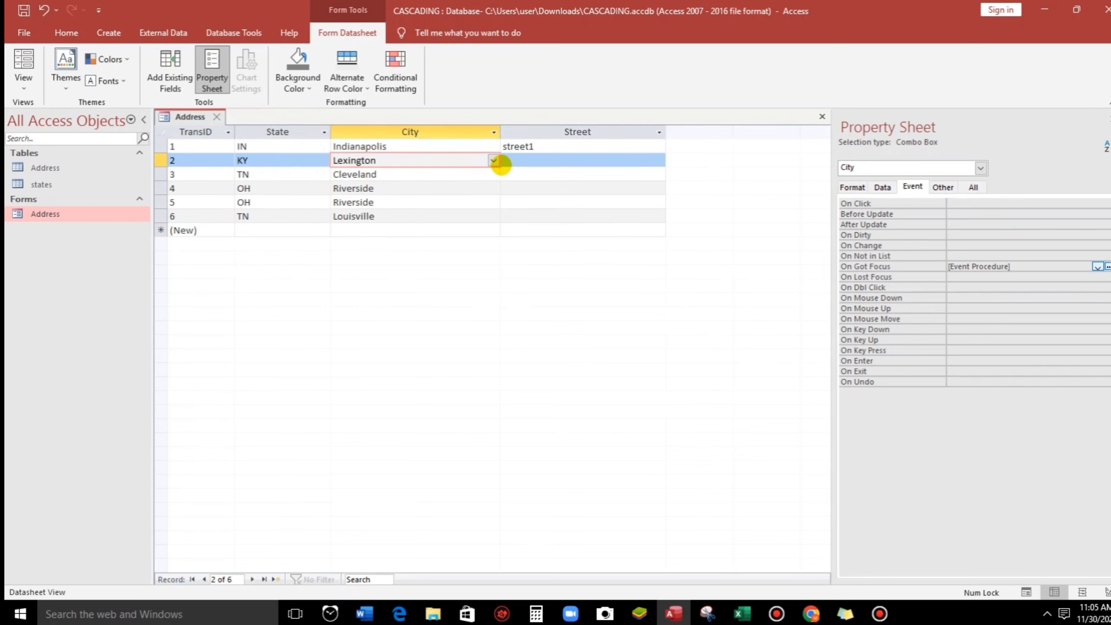
pyautogui.click(494, 160)
pyautogui.click(564, 207)
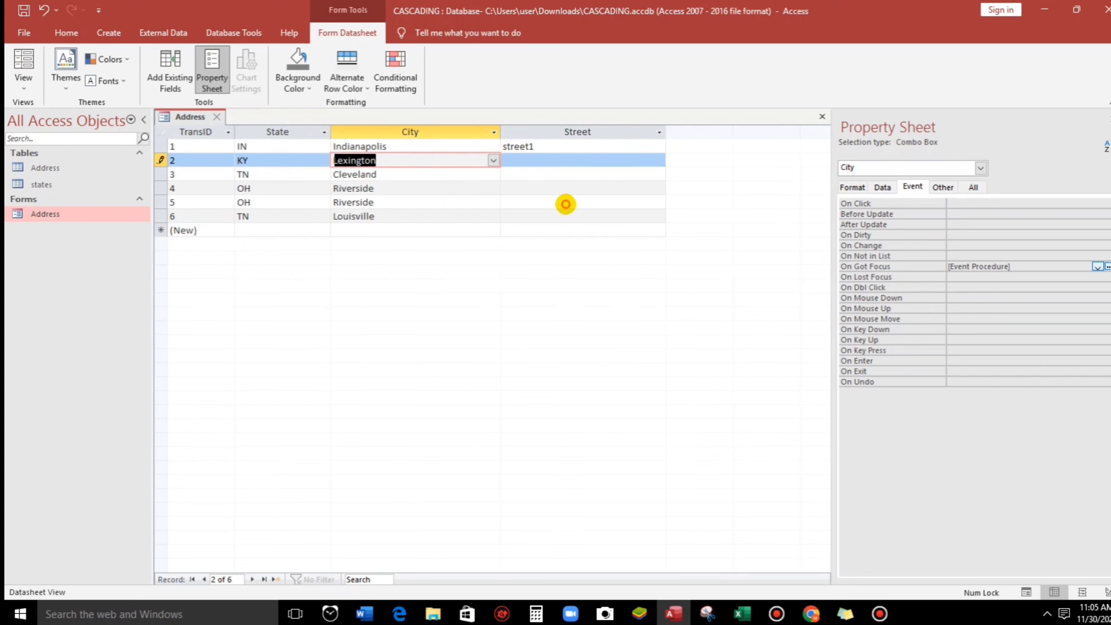
pyautogui.click(471, 174)
pyautogui.click(433, 161)
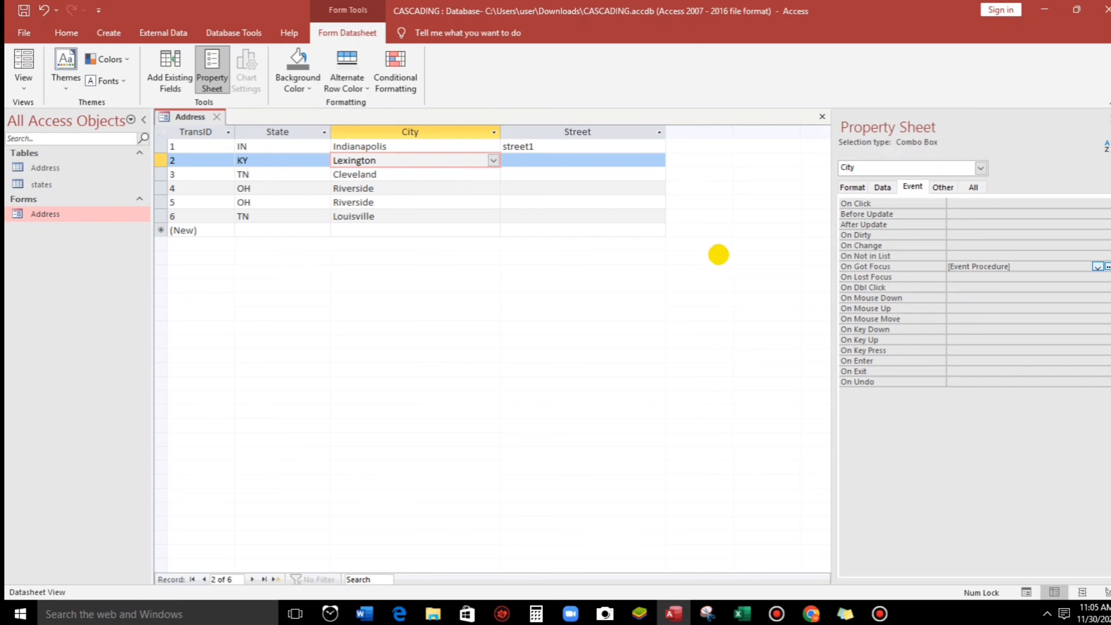
# - Set the City combo box's Column Count to 1 and check its list in the KY record
pyautogui.click(852, 187)
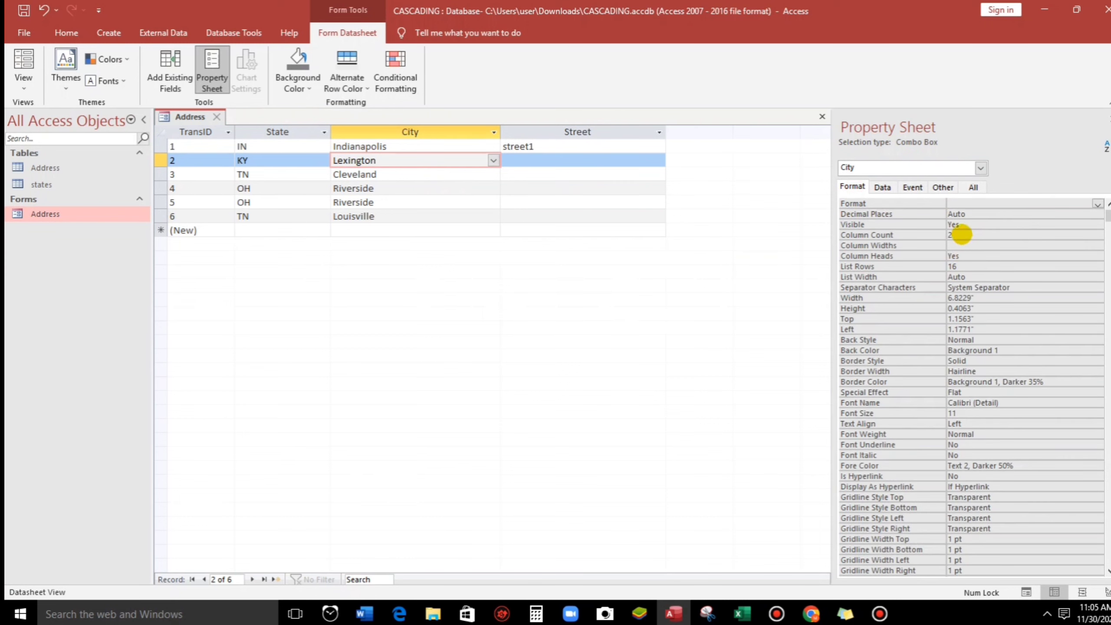
pyautogui.click(958, 234)
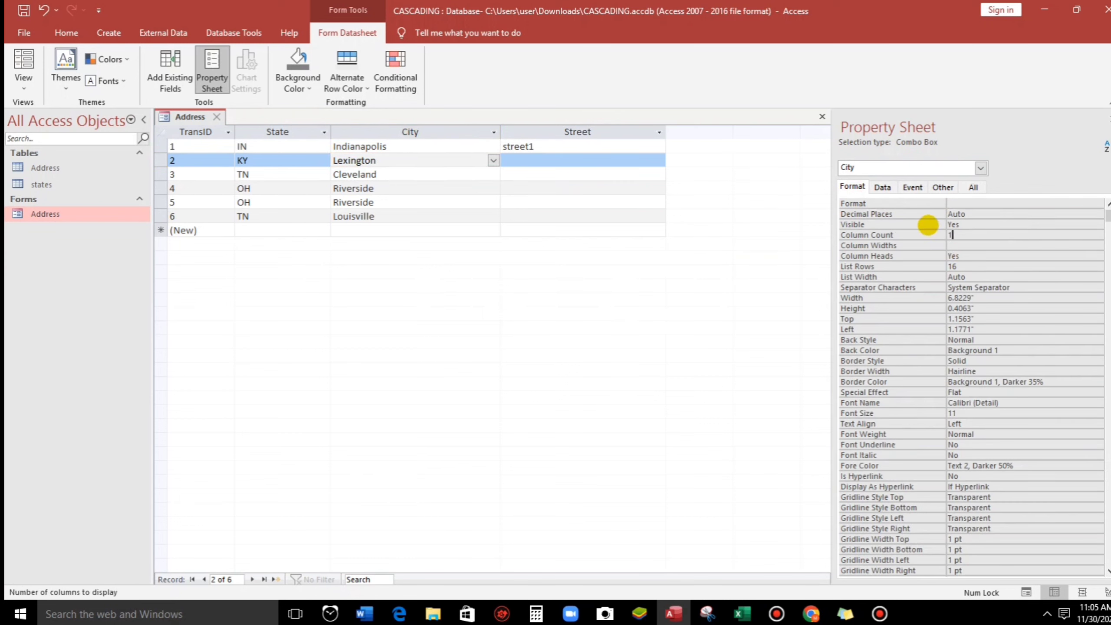
pyautogui.click(688, 265)
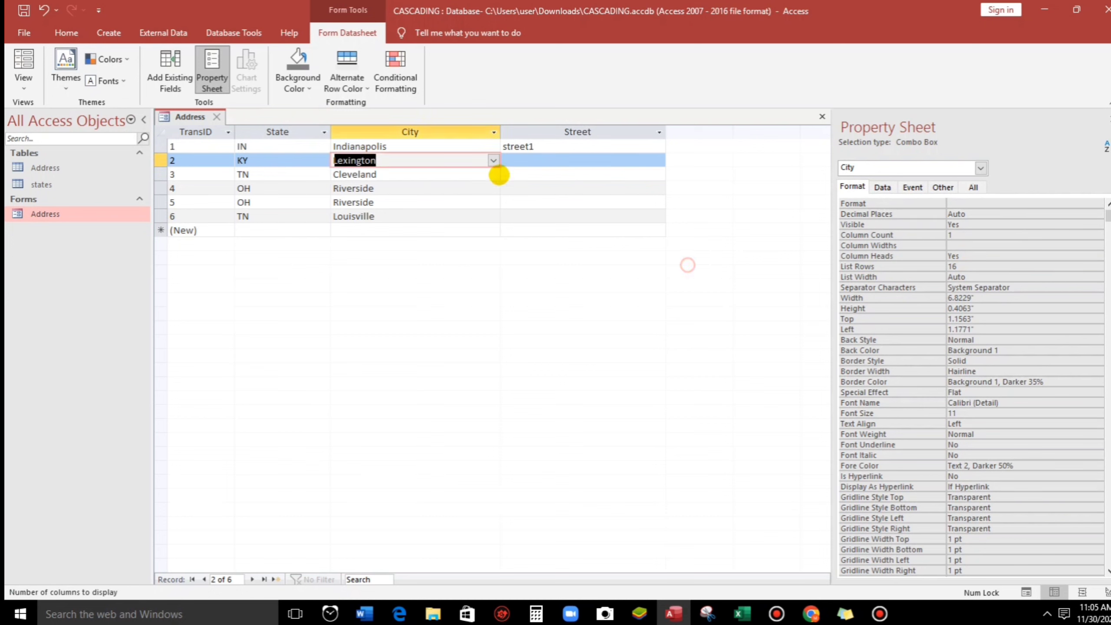
pyautogui.click(494, 160)
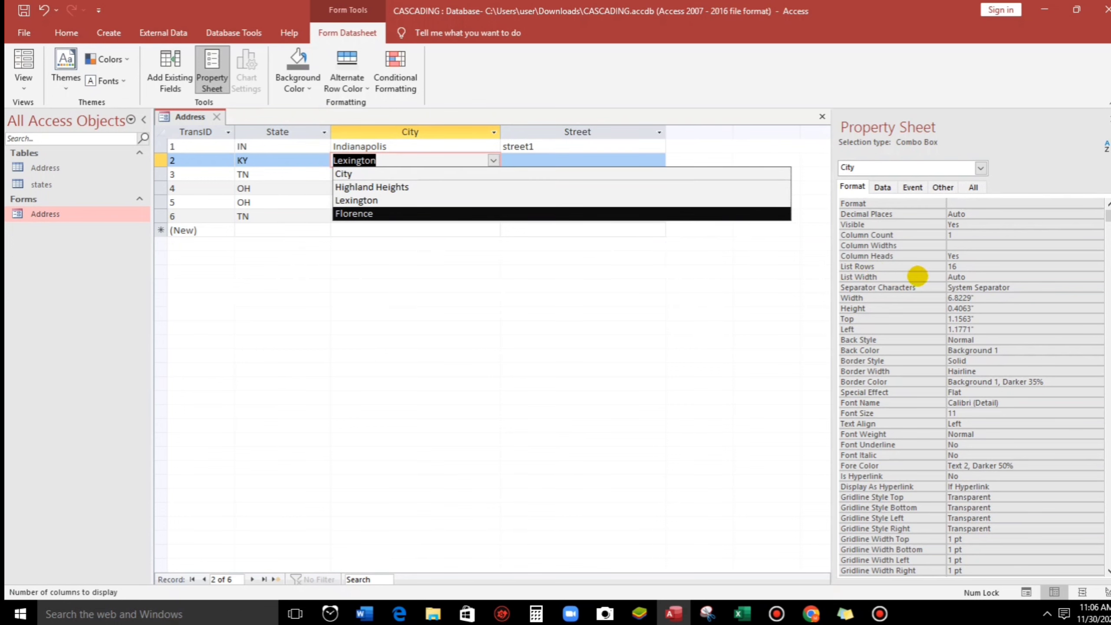
# - Set the City combo box's List Width to 2.5" and check its list in the KY record
pyautogui.doubleClick(952, 266)
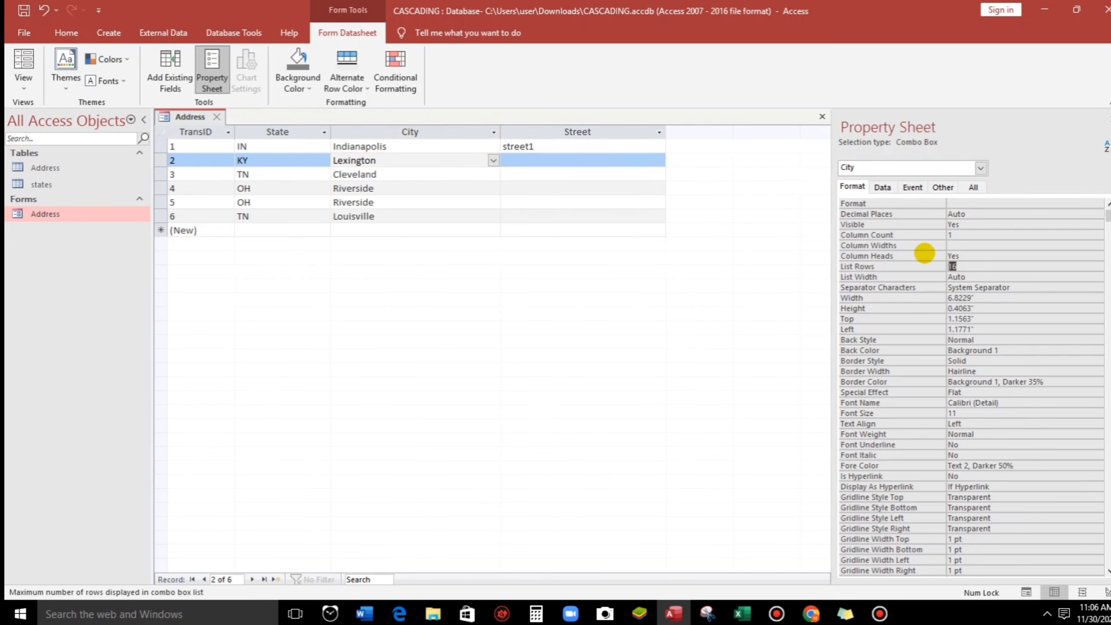
pyautogui.doubleClick(956, 276)
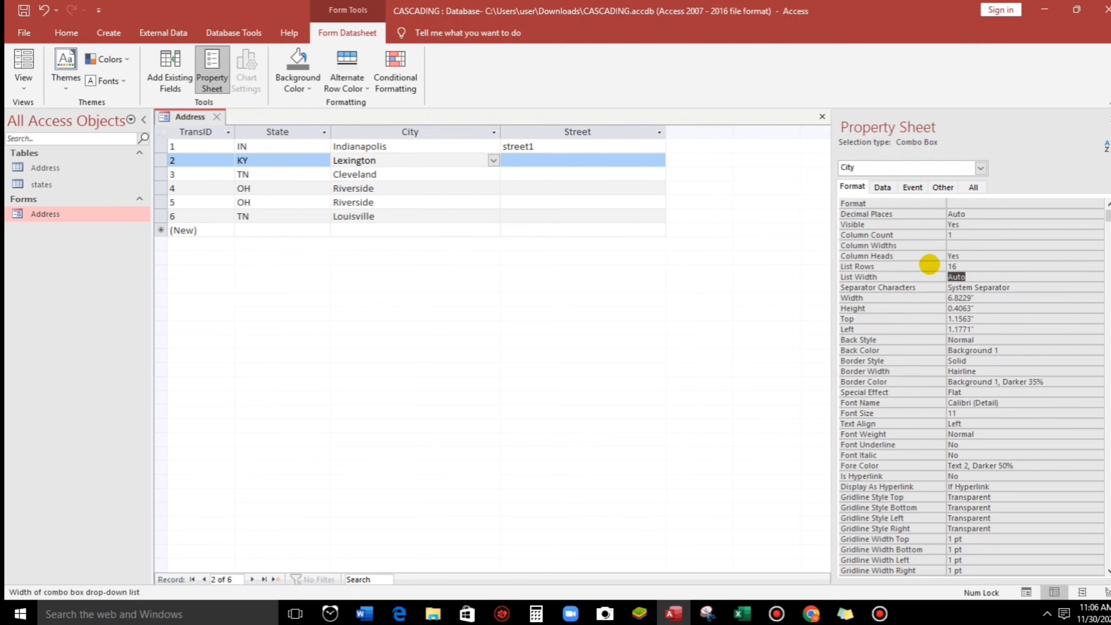
pyautogui.click(961, 288)
pyautogui.click(493, 161)
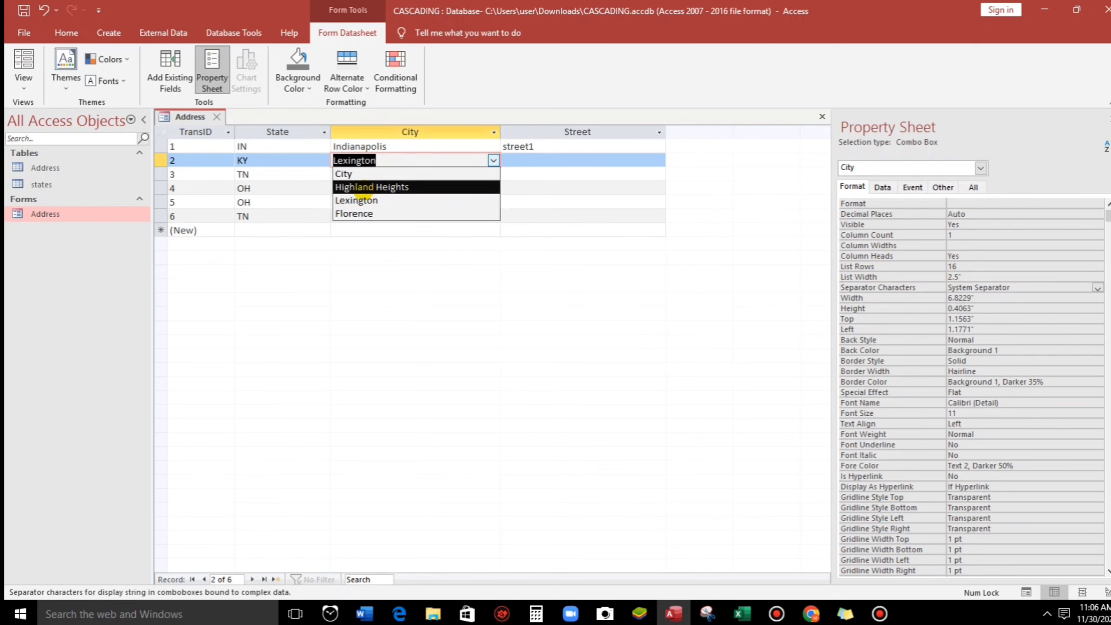
# - Add a seventh record with OH as the State and Cincinnati as the City
pyautogui.click(302, 200)
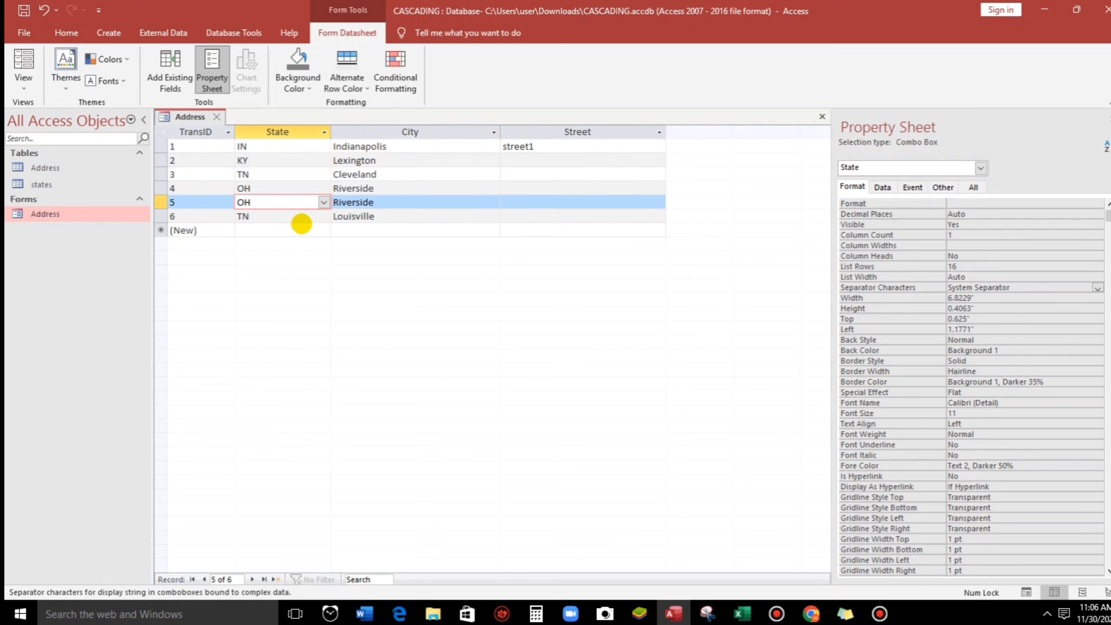
pyautogui.click(305, 231)
pyautogui.click(323, 230)
pyautogui.click(284, 271)
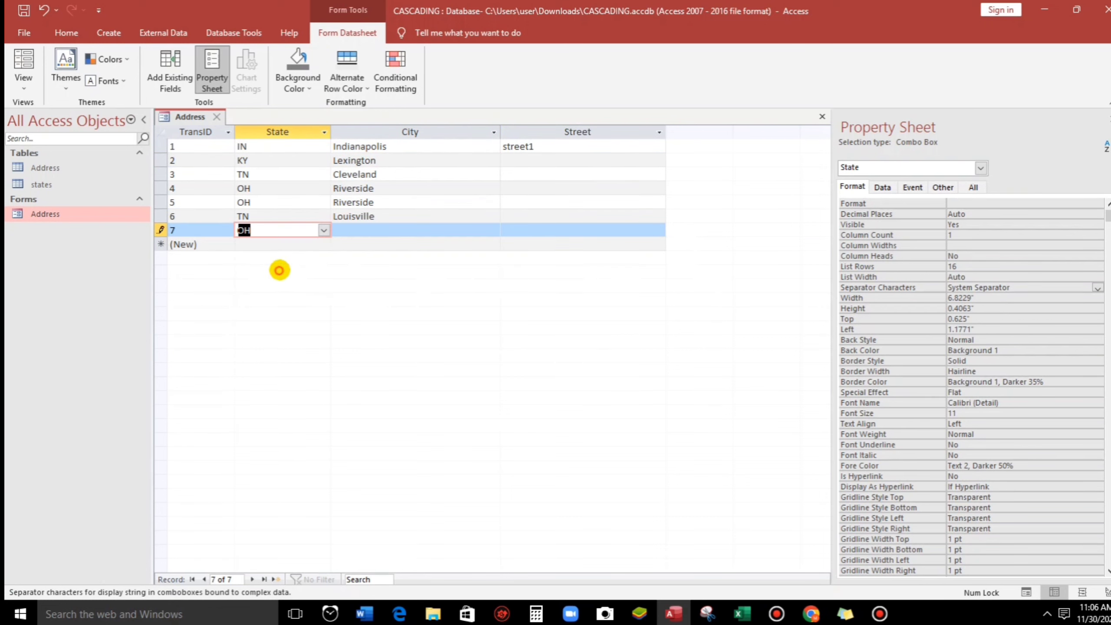
pyautogui.click(348, 235)
pyautogui.click(493, 230)
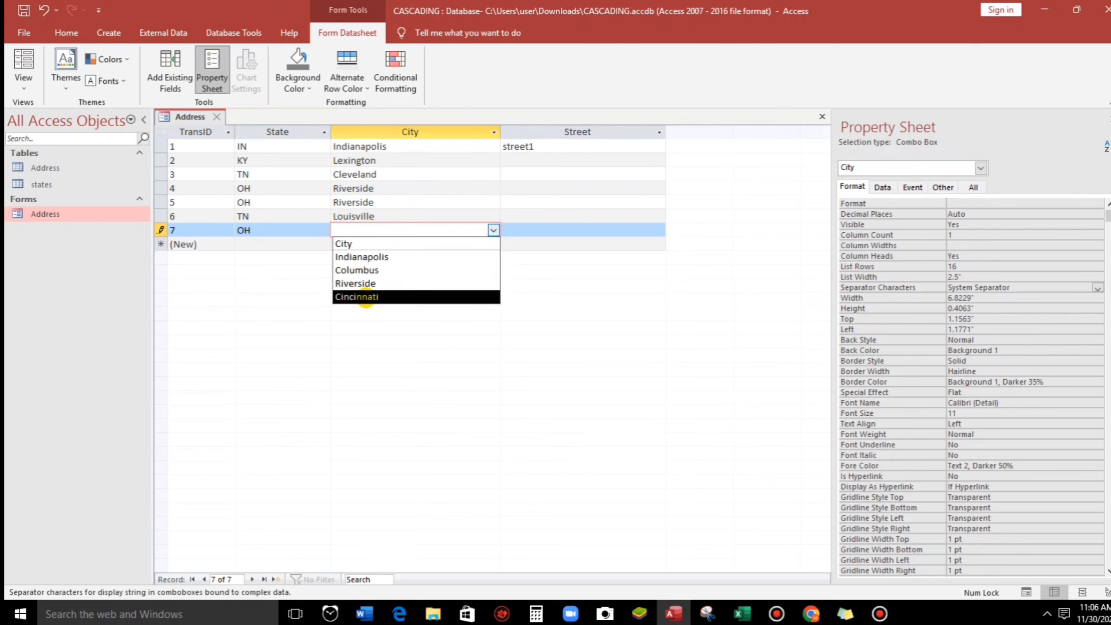
pyautogui.click(366, 297)
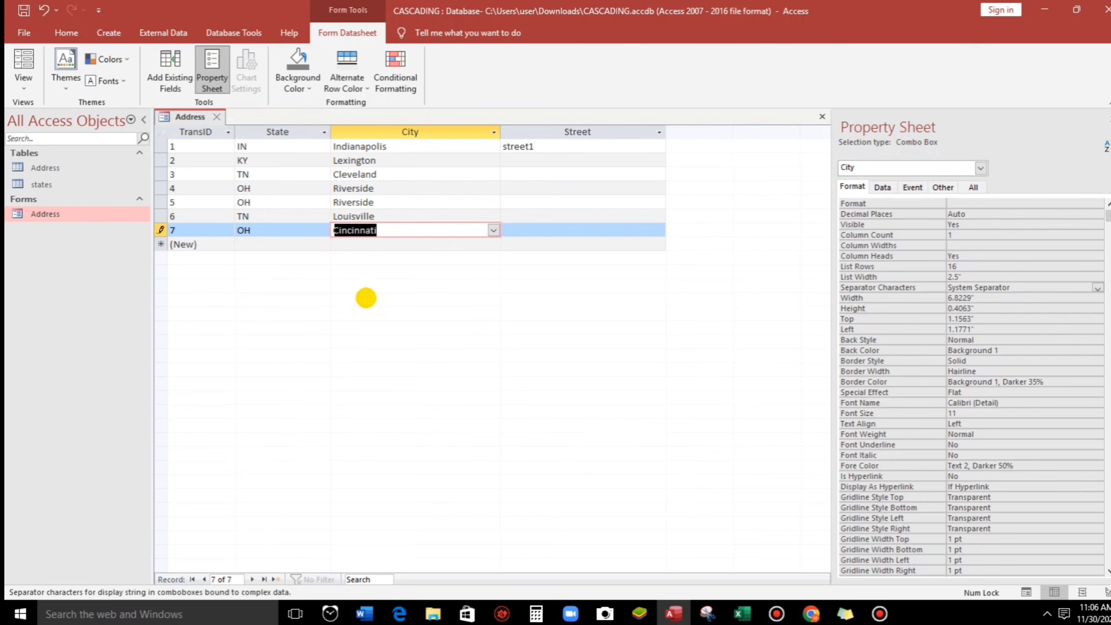